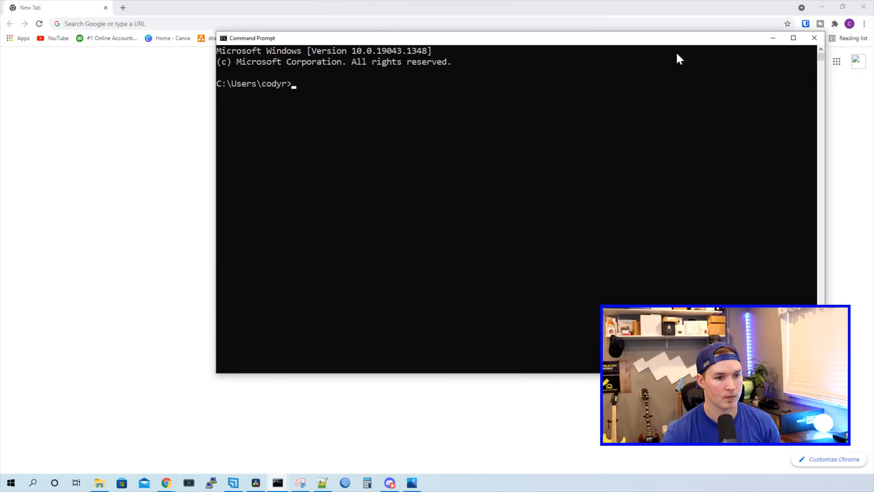
# Run ipconfig in Command Prompt and highlight the default gateway address of the Ethernet 2 adapter.
pyautogui.write('ipconf')
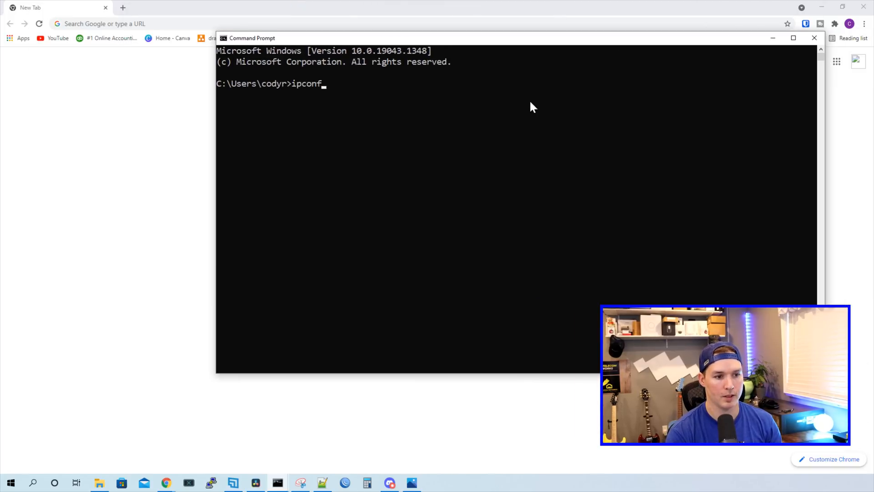
pyautogui.write('ig')
pyautogui.press('Return')
pyautogui.scroll(3, 524, 96)
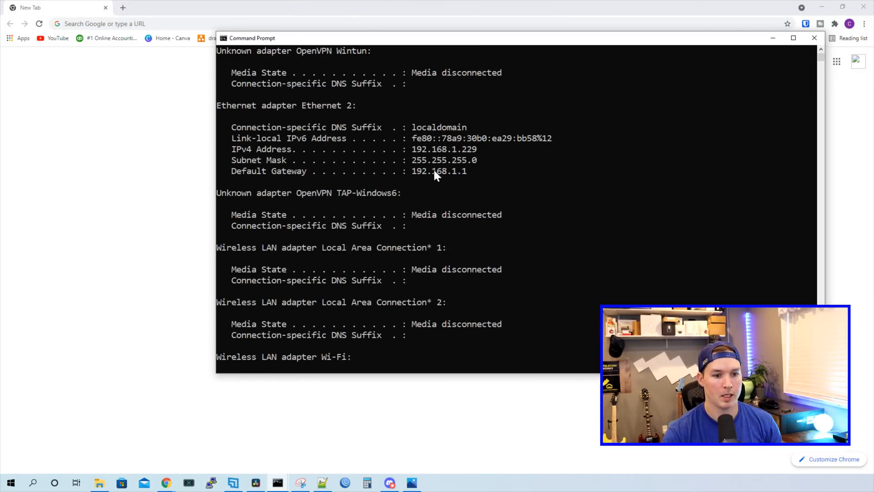
pyautogui.moveTo(412, 171); pyautogui.dragTo(467, 172)
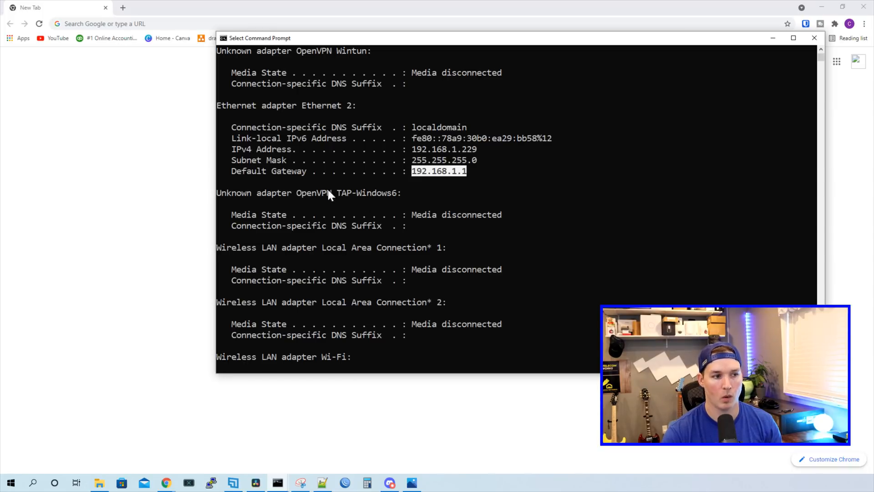
# Switch to Chrome and open the console's setup page at 192.168.1.1.
pyautogui.click(155, 26)
pyautogui.write('192.168')
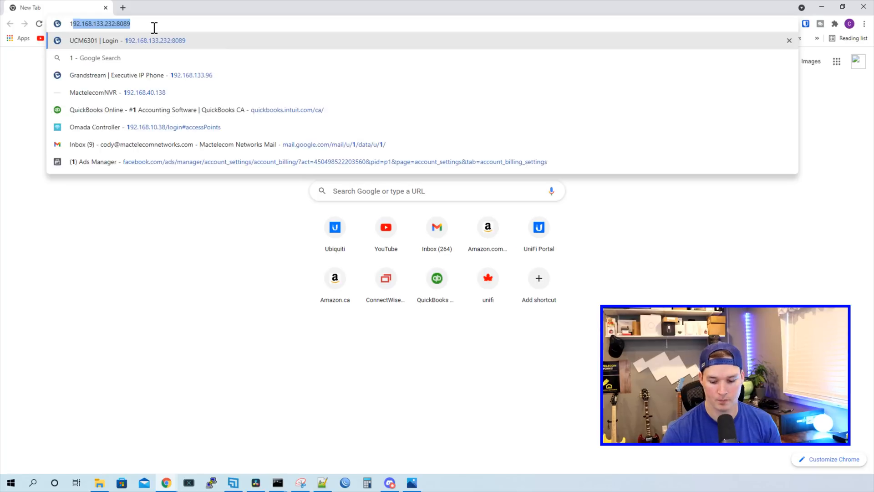
pyautogui.write('.1.1')
pyautogui.press('Return')
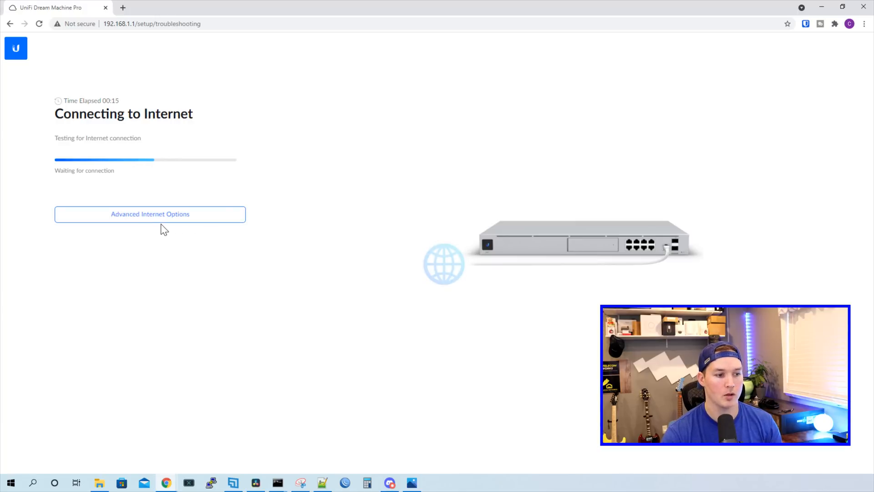
# Explore the advanced internet options, choosing the Static IP Address connection type and the WAN interface.
pyautogui.click(176, 223)
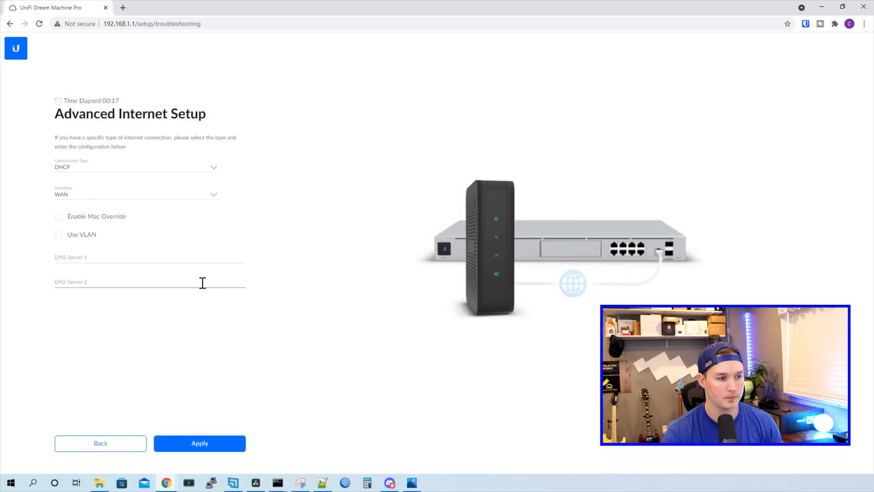
pyautogui.click(98, 168)
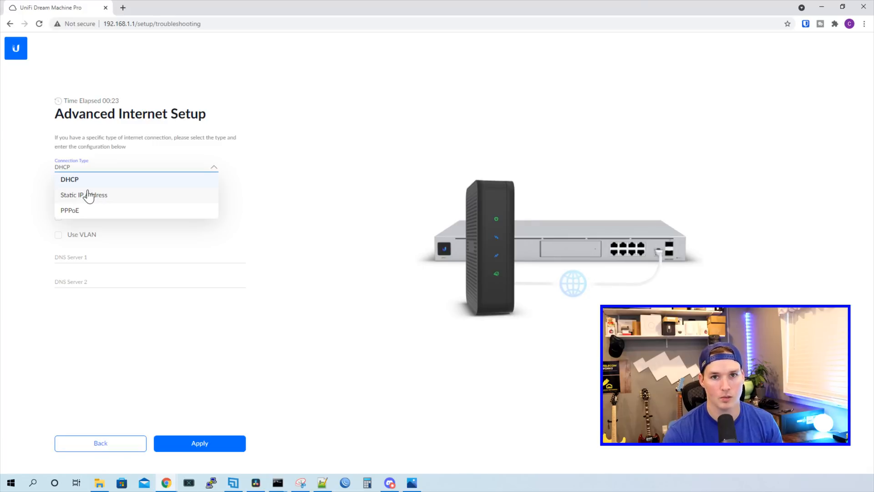
pyautogui.click(89, 196)
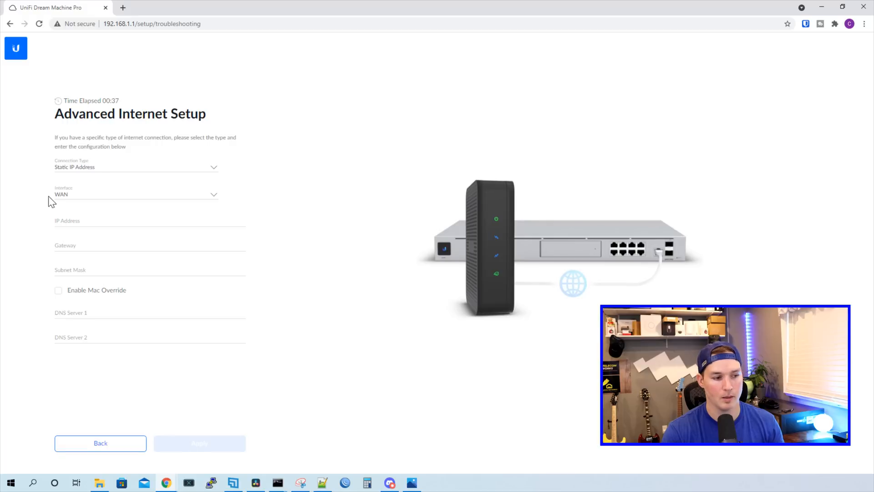
pyautogui.click(70, 199)
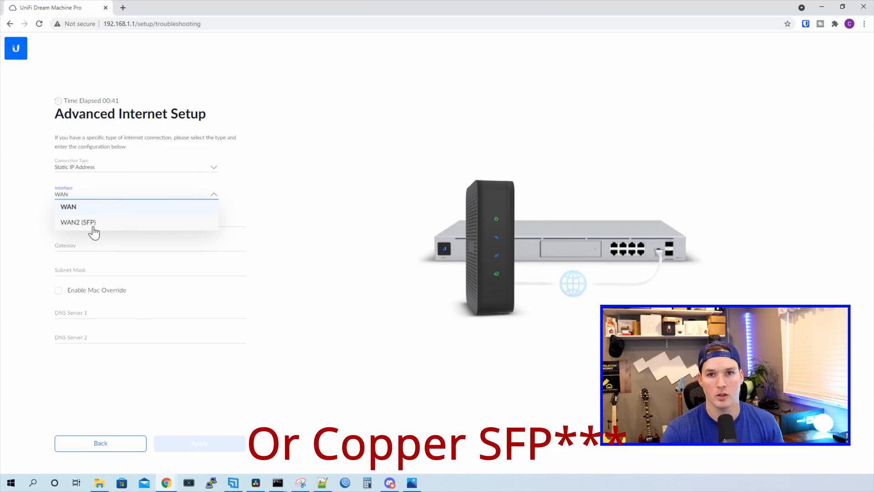
pyautogui.click(93, 208)
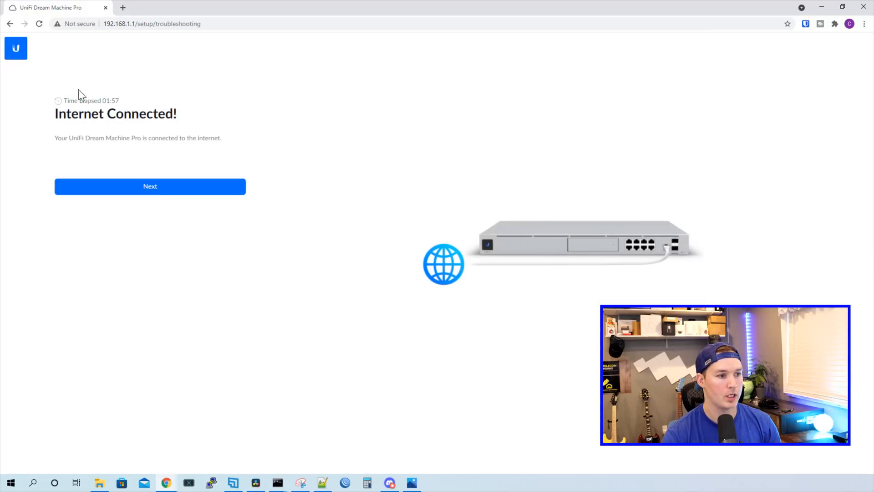
# Start the UDM Pro setup, name the console Mactelecom, and agree to the terms of service and license agreement.
pyautogui.click(166, 194)
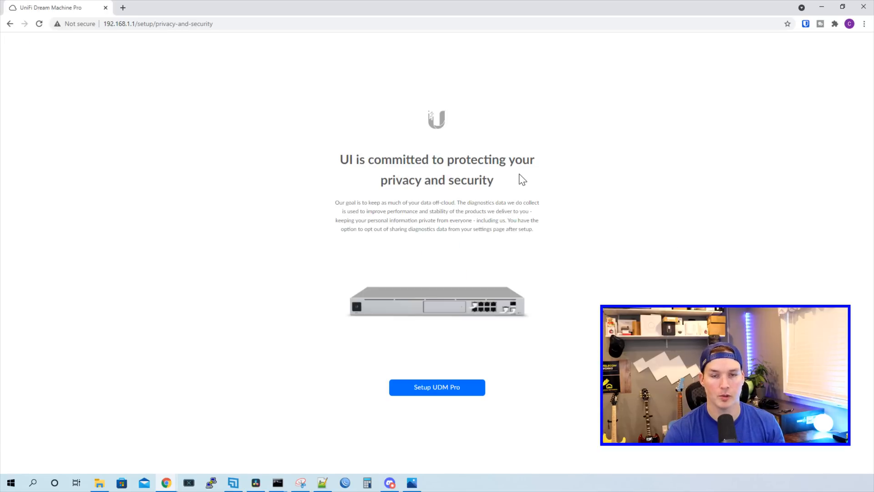
pyautogui.click(476, 391)
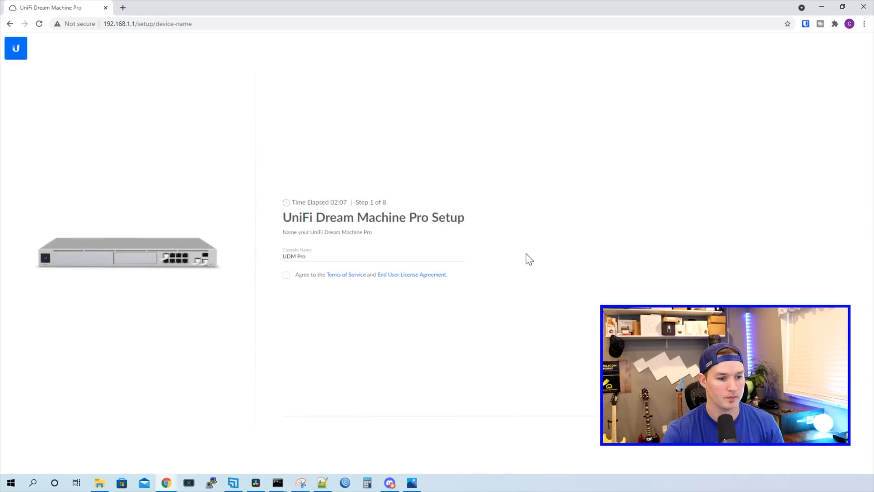
pyautogui.tripleClick(312, 260)
pyautogui.write('Mactelecom')
pyautogui.click(744, 247)
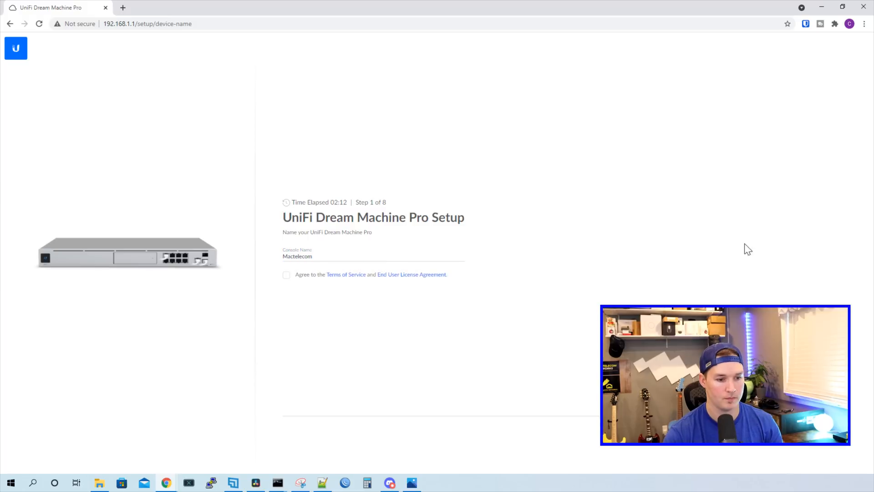
pyautogui.click(286, 276)
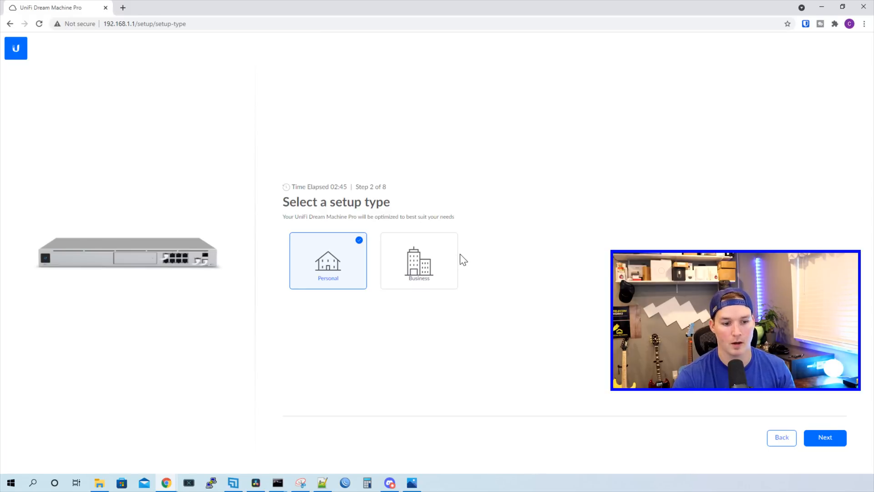
# Choose the Business setup type with business type Technology or Telecommunications, select a business size, and proceed.
pyautogui.click(453, 262)
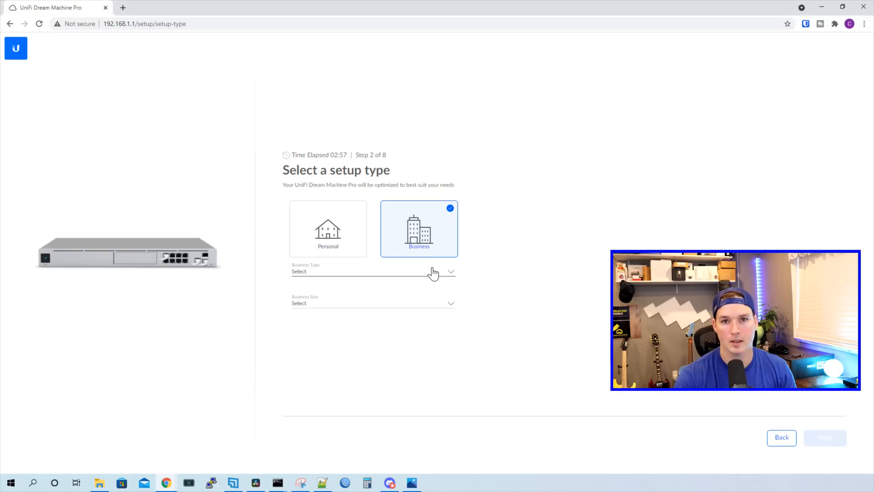
pyautogui.click(432, 275)
pyautogui.scroll(-3, 419, 293)
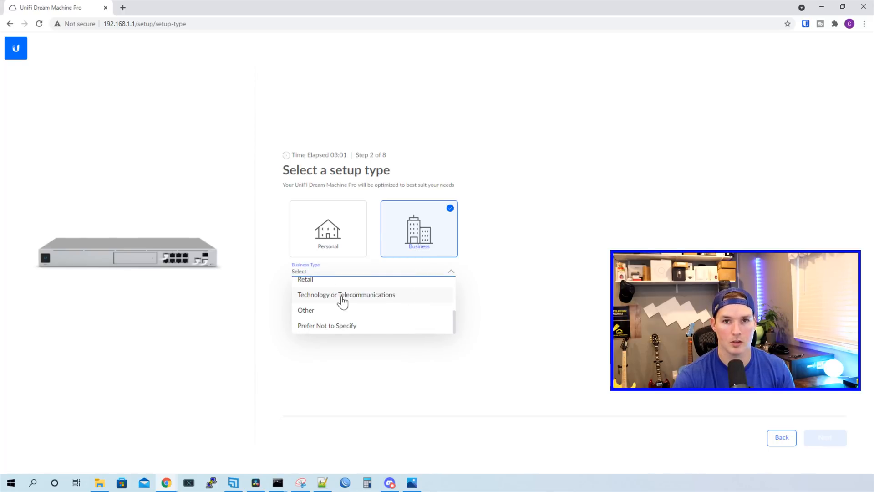
pyautogui.click(341, 296)
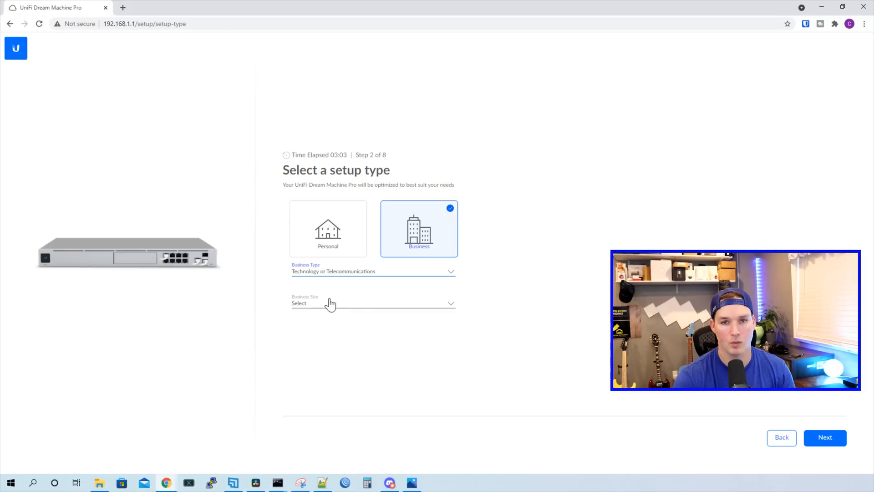
pyautogui.click(329, 303)
pyautogui.click(337, 317)
pyautogui.click(839, 441)
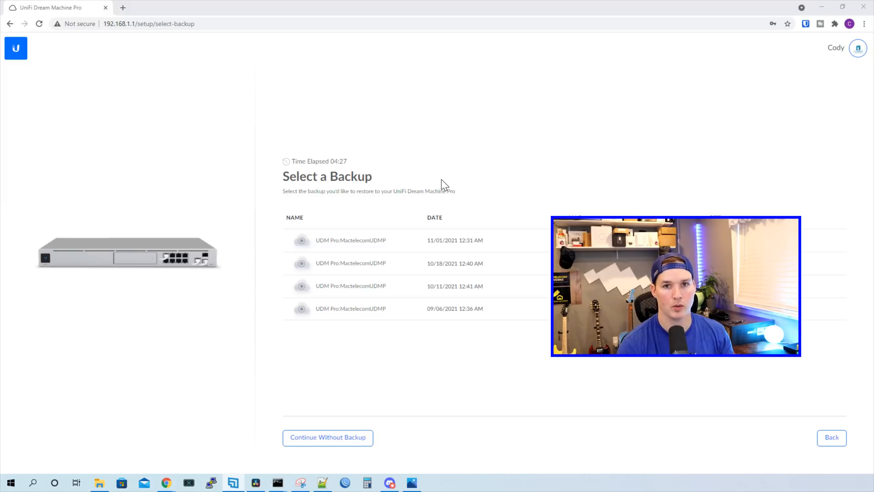
# Continue the setup without a backup and set the update schedule frequency to Disabled.
pyautogui.click(332, 438)
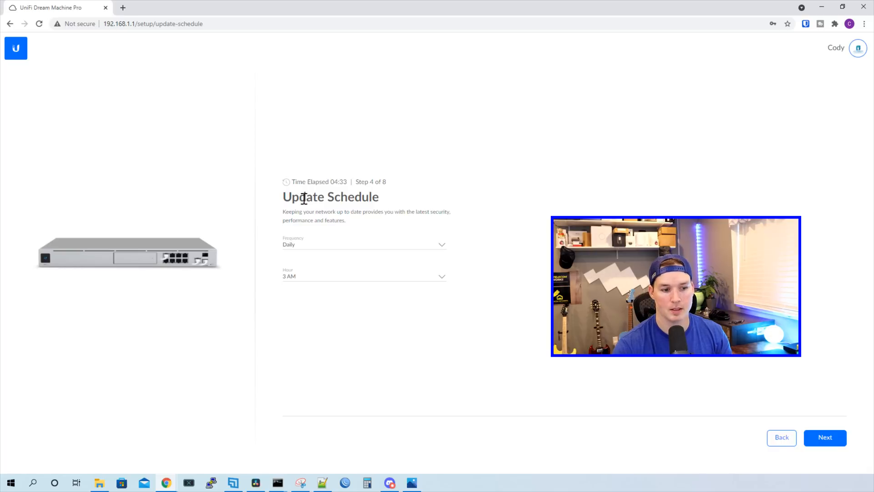
pyautogui.click(310, 248)
pyautogui.click(306, 255)
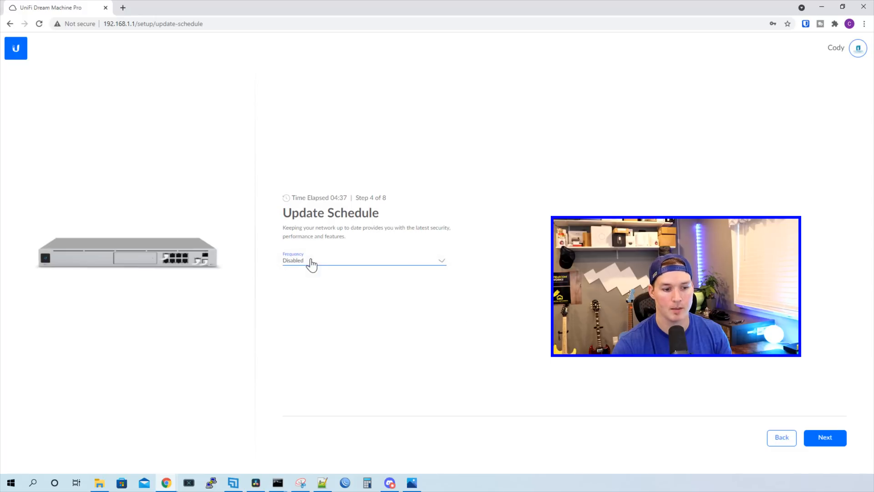
pyautogui.click(825, 438)
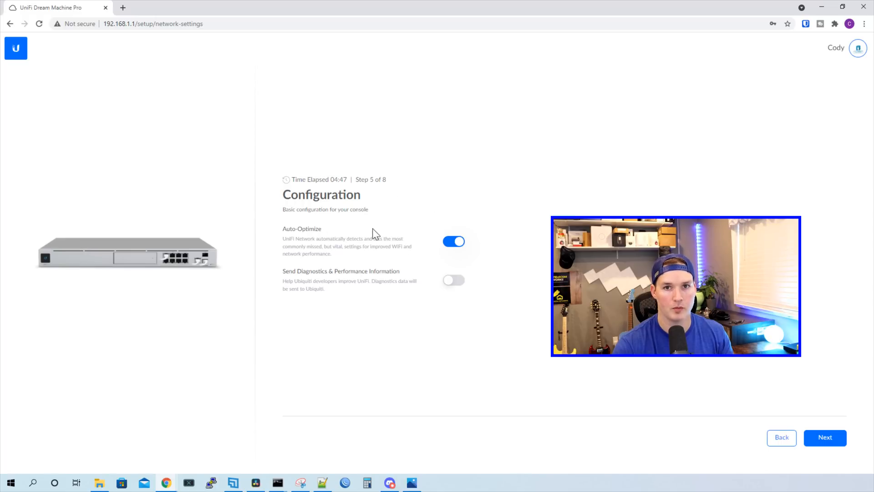
# Accept the default console configuration and the speed test values, and finish the setup.
pyautogui.click(826, 441)
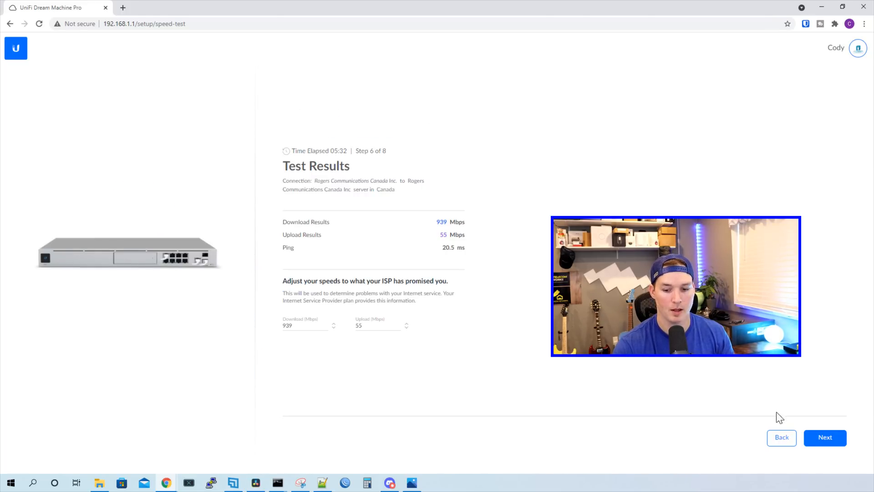
pyautogui.click(834, 438)
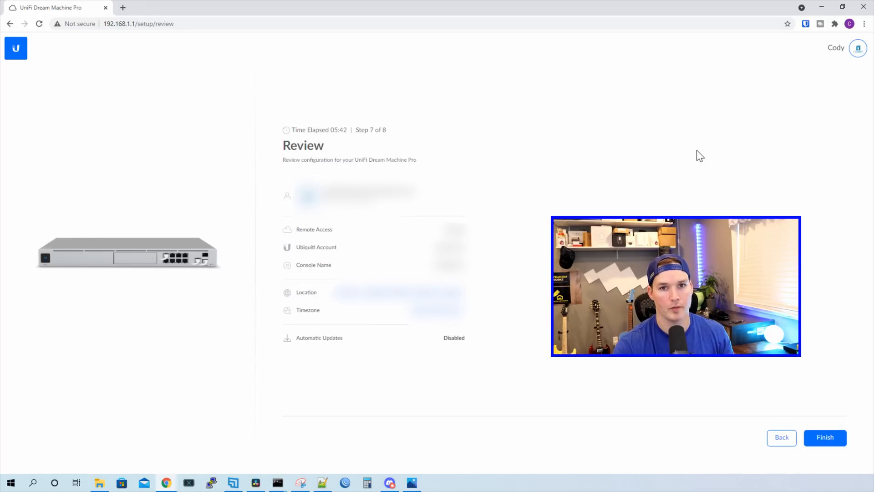
pyautogui.click(825, 437)
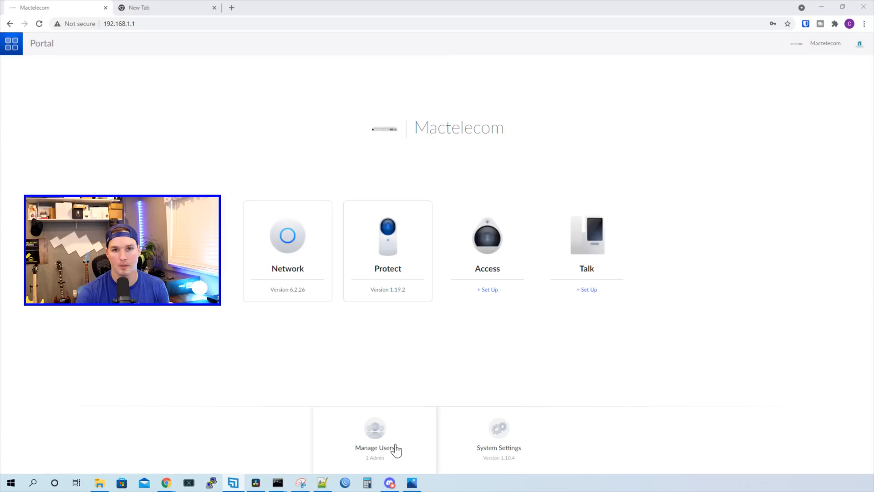
# Examine the console's general system settings and the release channels offered for its updates.
pyautogui.click(502, 447)
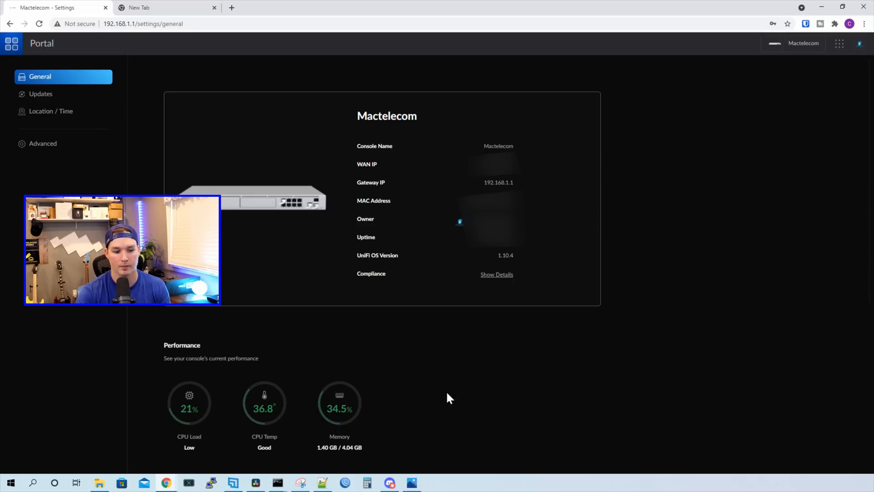
pyautogui.scroll(-6, 437, 396)
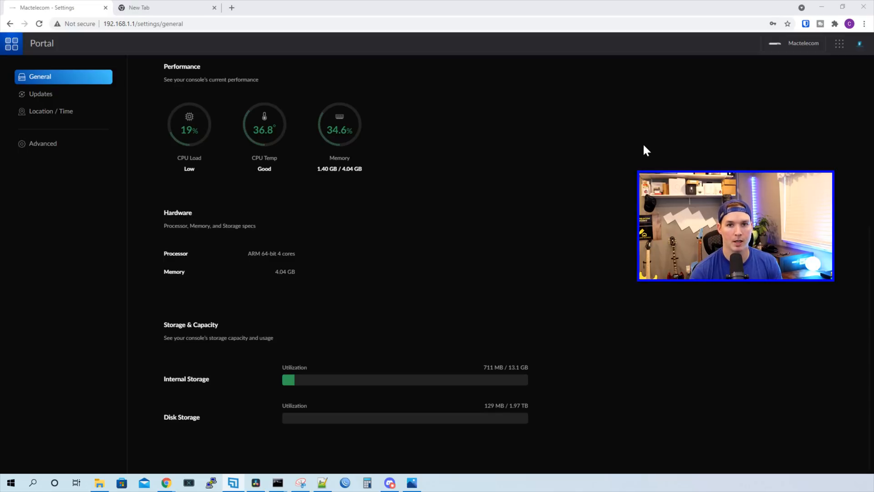
pyautogui.click(42, 97)
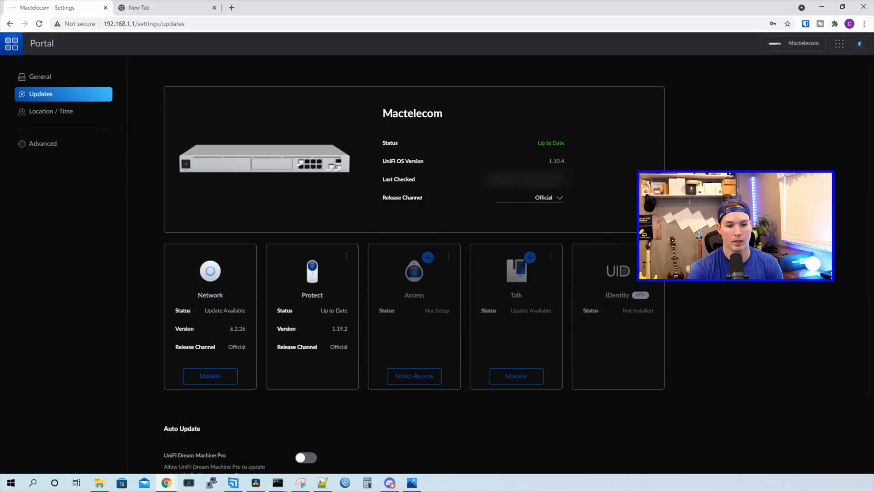
pyautogui.click(532, 202)
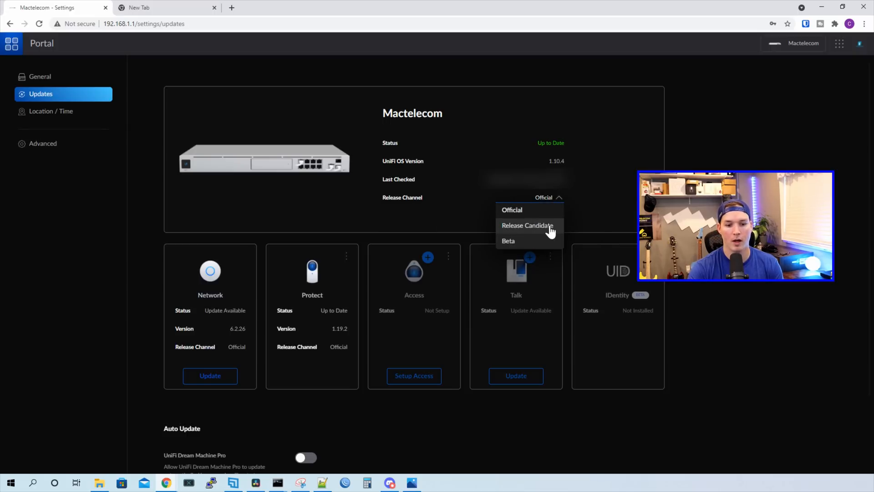
pyautogui.click(661, 237)
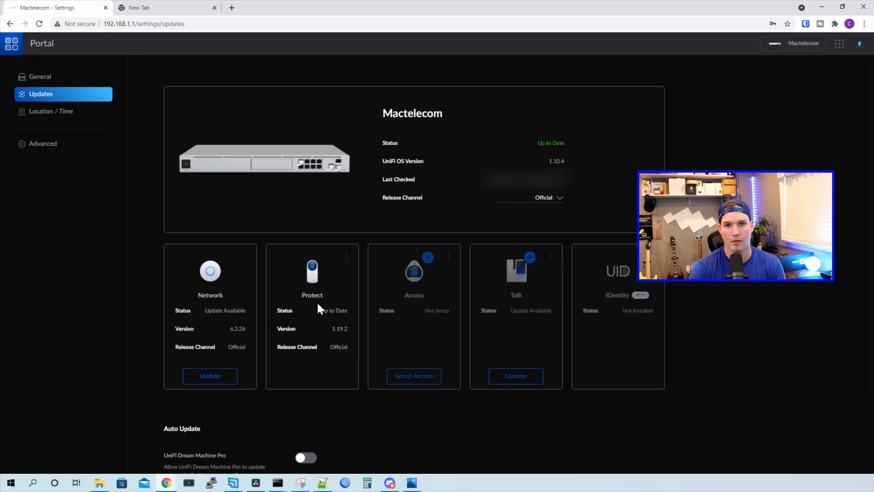
# Start the Network application's update and look at the Protect application's options.
pyautogui.click(216, 384)
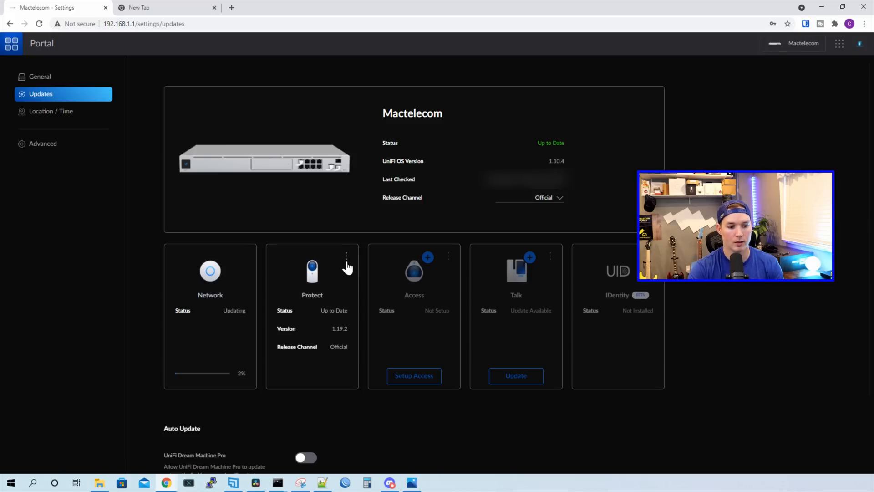
pyautogui.click(346, 257)
pyautogui.click(369, 287)
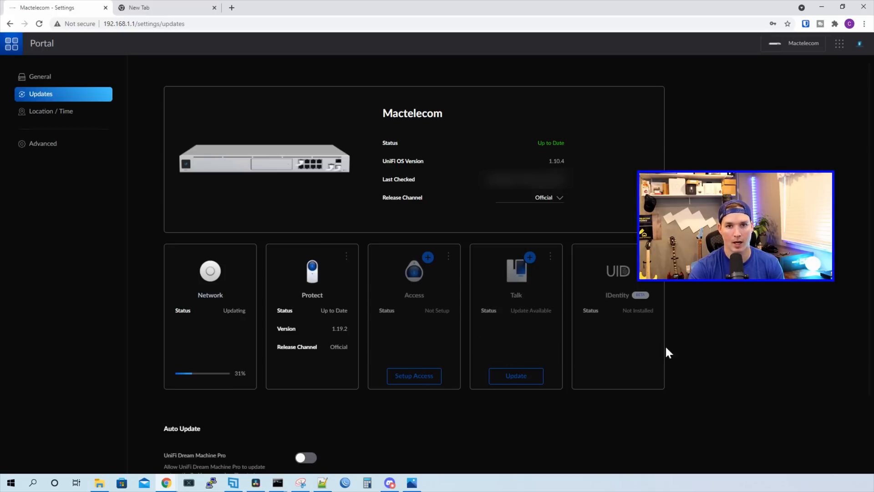
# Review the auto-update options, the location and time settings, and the advanced console controls.
pyautogui.scroll(-2, 747, 348)
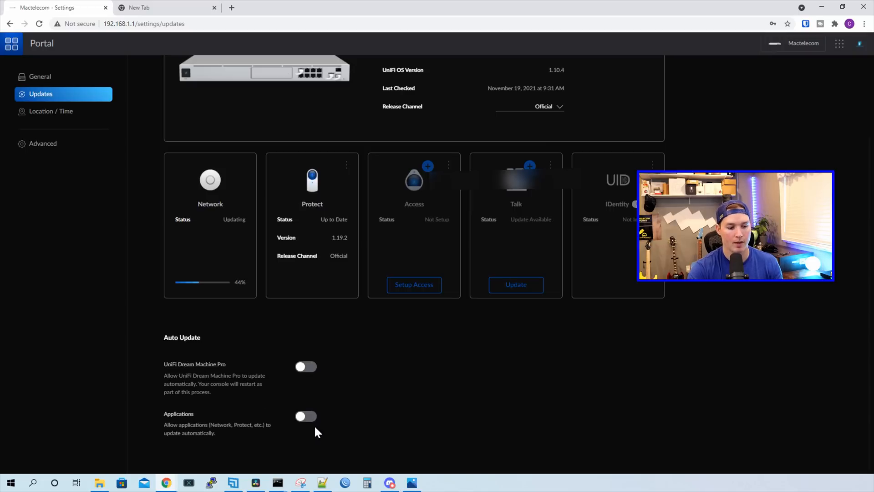
pyautogui.click(72, 114)
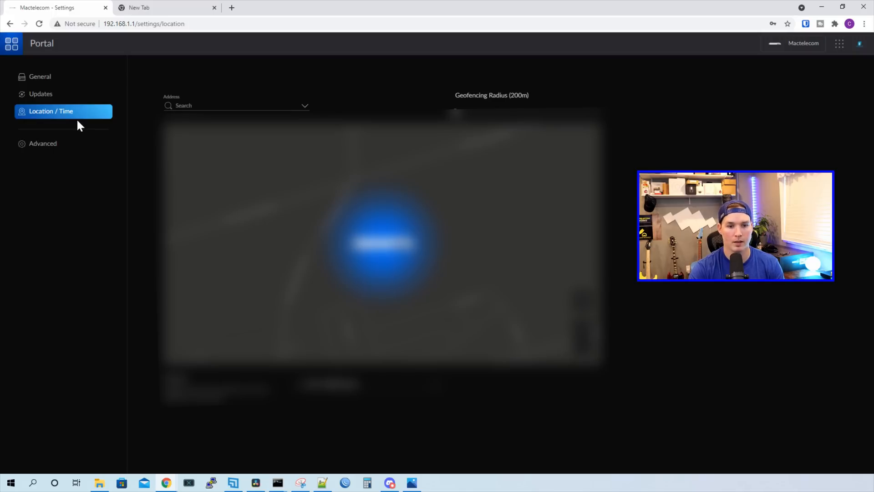
pyautogui.click(51, 145)
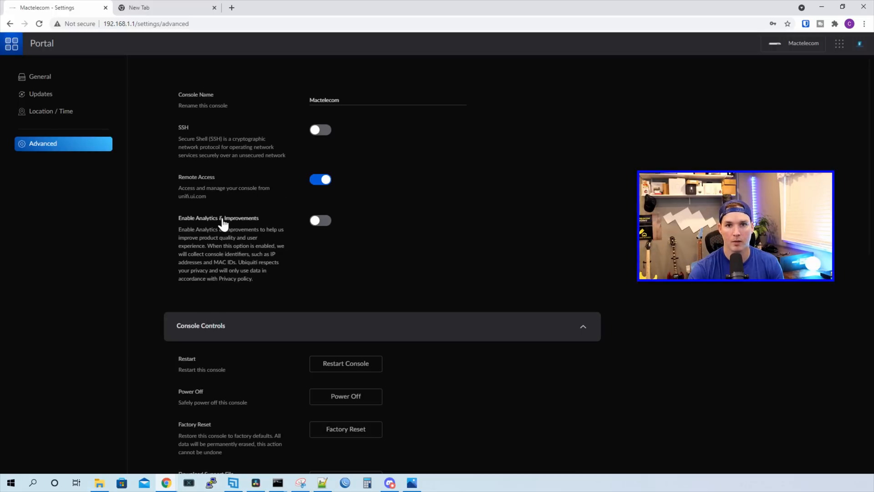
pyautogui.scroll(-2, 249, 230)
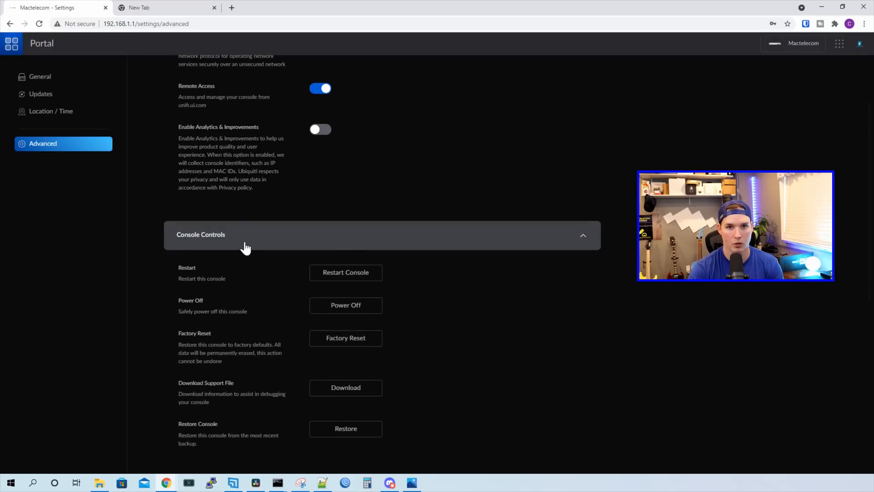
# Look through the console controls and the backup configuration in the console's advanced settings.
pyautogui.scroll(-2, 245, 249)
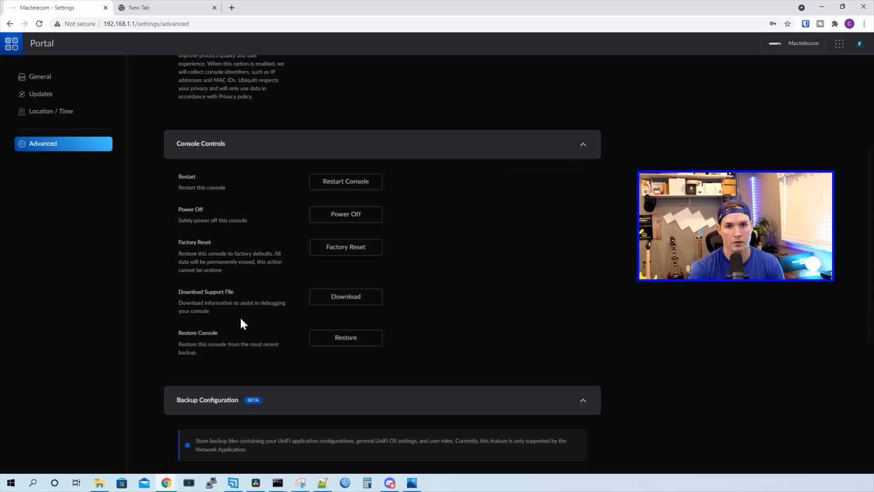
pyautogui.scroll(-5, 241, 320)
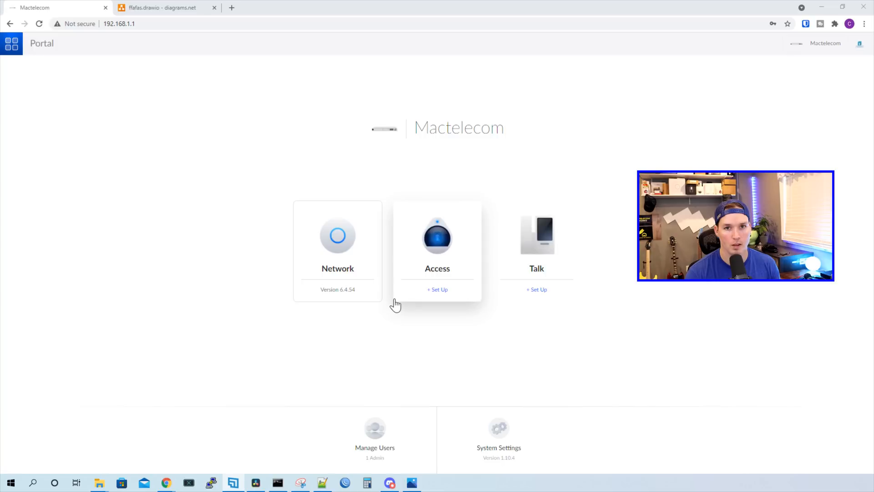
# Open the Network application, look over its dashboard and check the planned networks in the diagrams.net drawing.
pyautogui.click(332, 217)
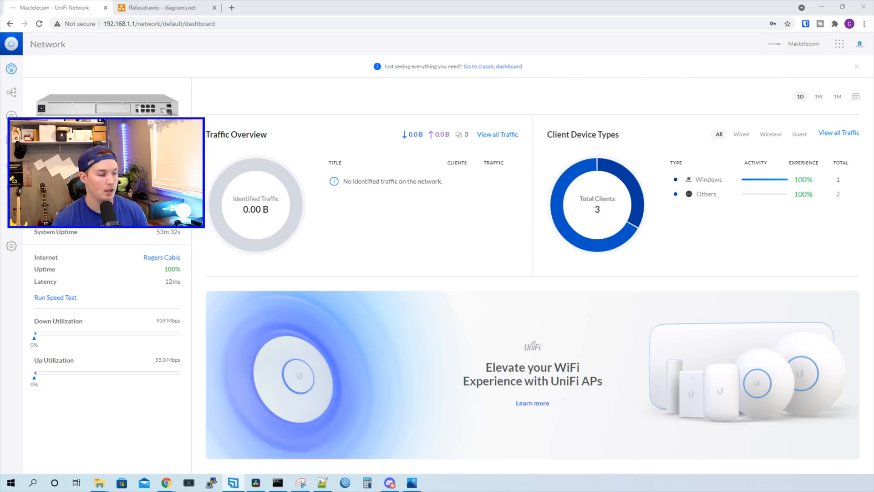
pyautogui.scroll(-1, 139, 162)
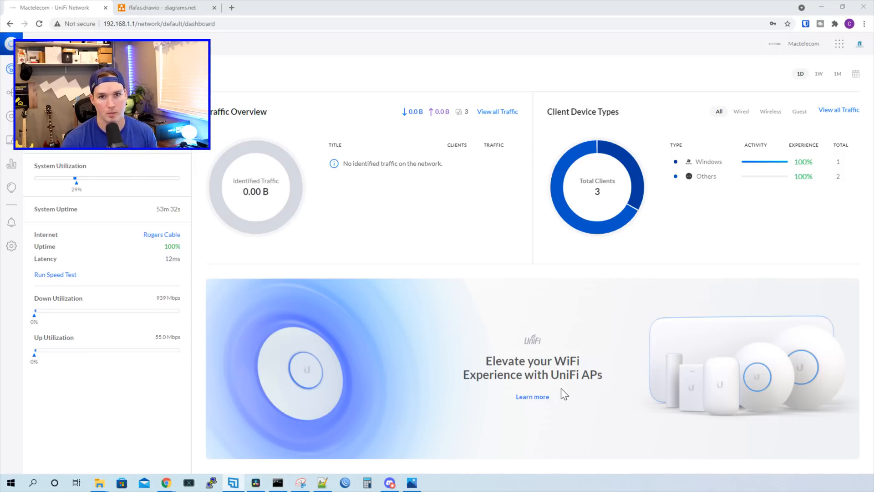
pyautogui.click(163, 8)
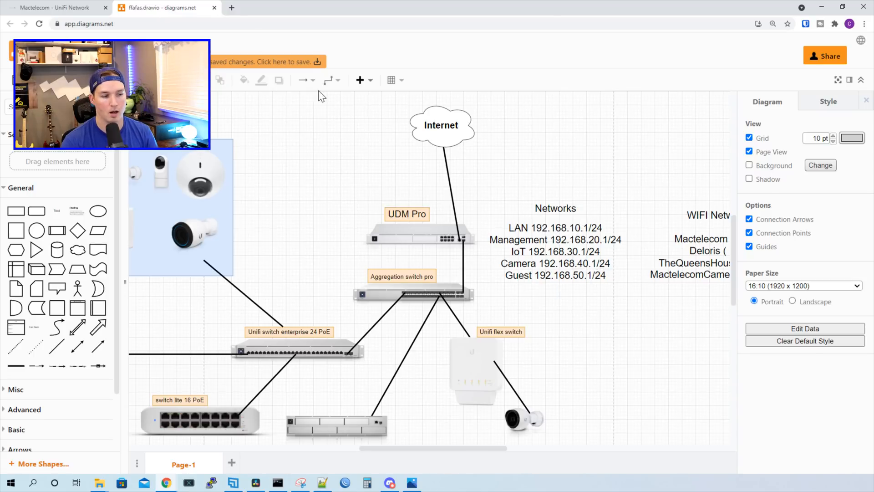
pyautogui.click(74, 7)
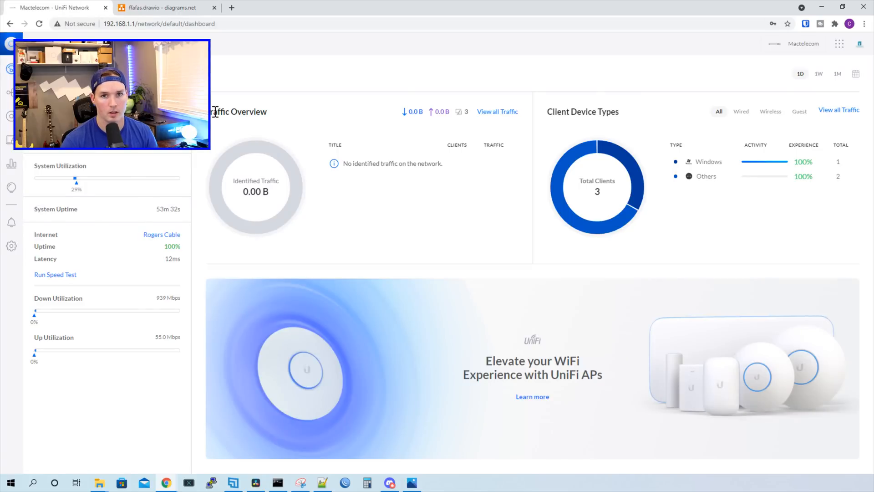
# Open the LAN network's advanced settings and turn off Auto Scale Network.
pyautogui.click(11, 248)
pyautogui.click(85, 122)
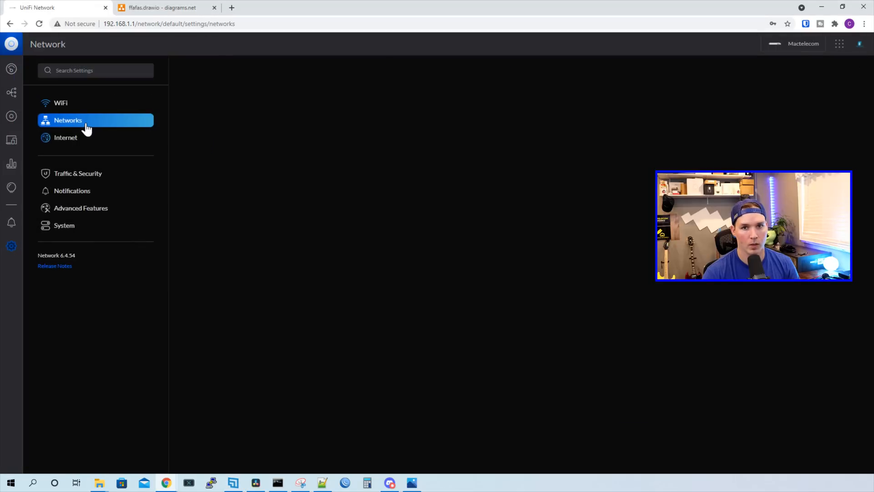
pyautogui.click(354, 163)
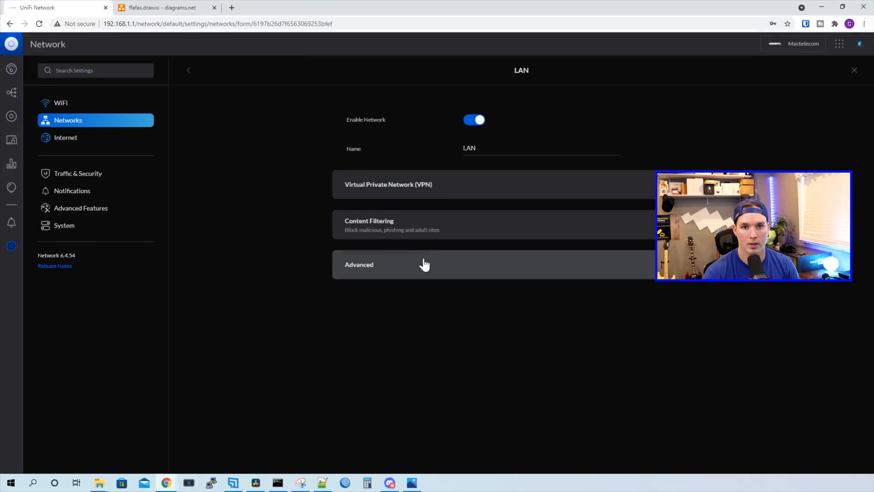
pyautogui.click(424, 264)
pyautogui.scroll(-7, 476, 255)
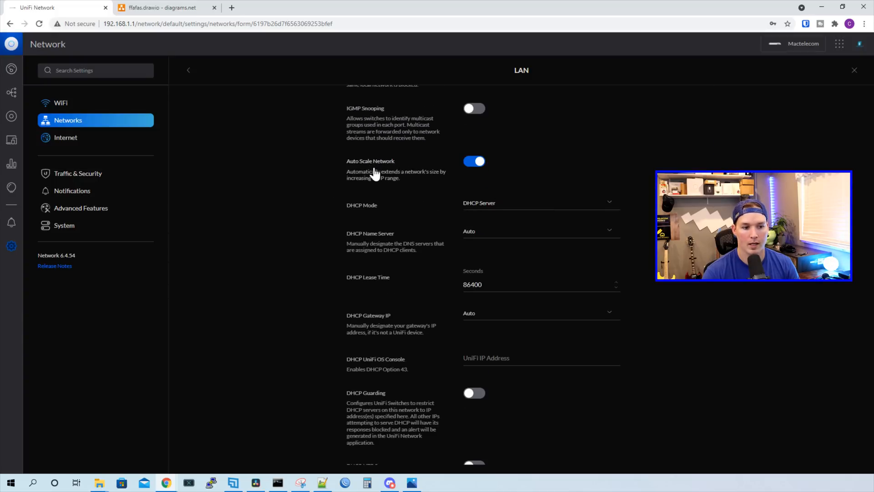
pyautogui.click(469, 164)
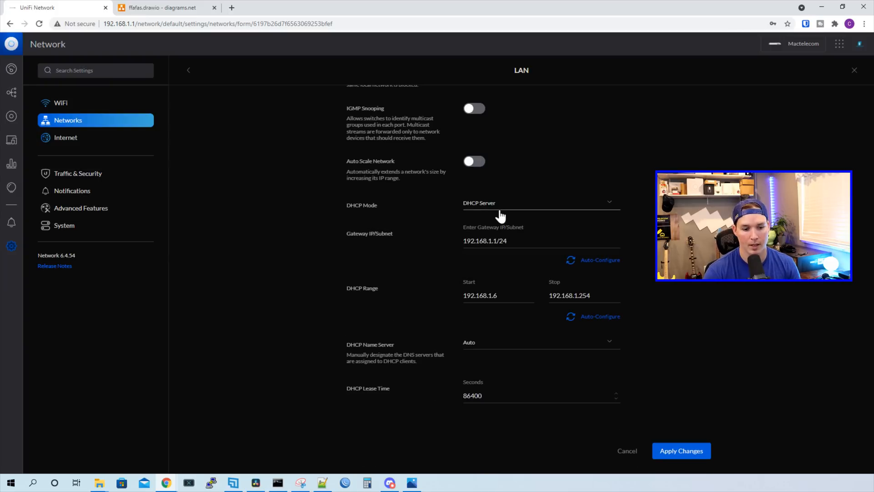
# Set the LAN gateway and subnet to 192.168.10.1/24, auto-configure the matching DHCP range and apply the changes.
pyautogui.click(492, 240)
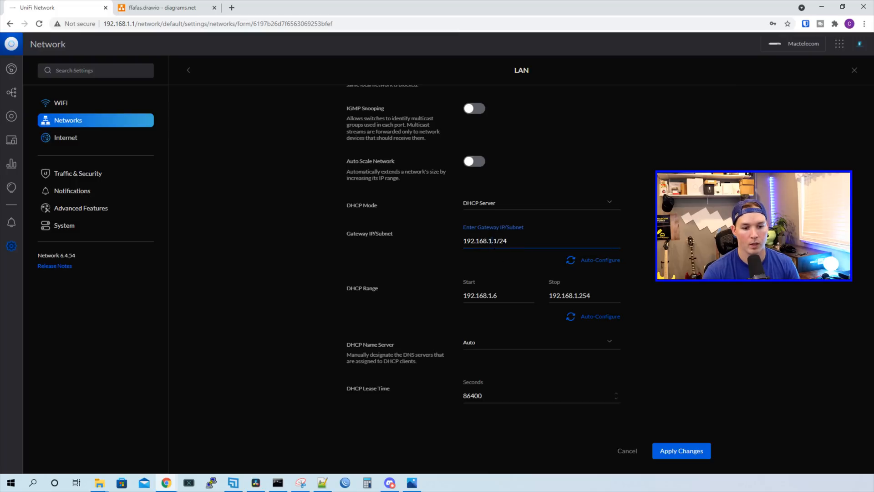
pyautogui.press('Tab')
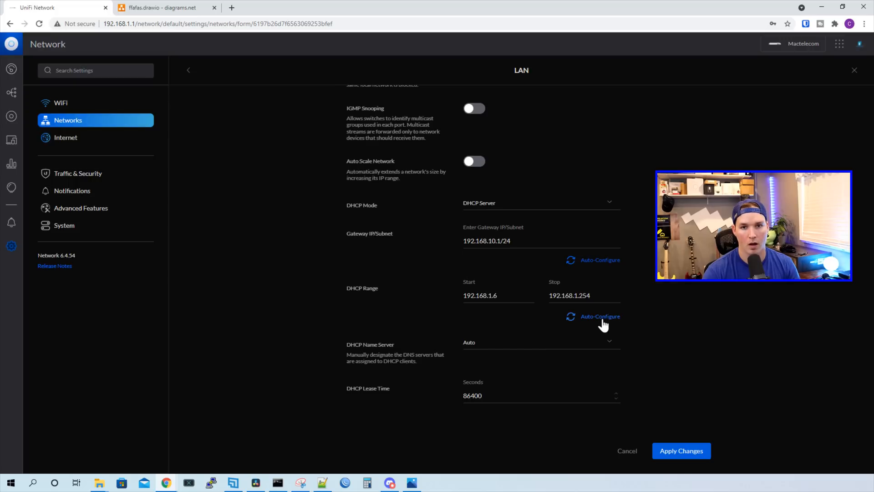
pyautogui.click(603, 319)
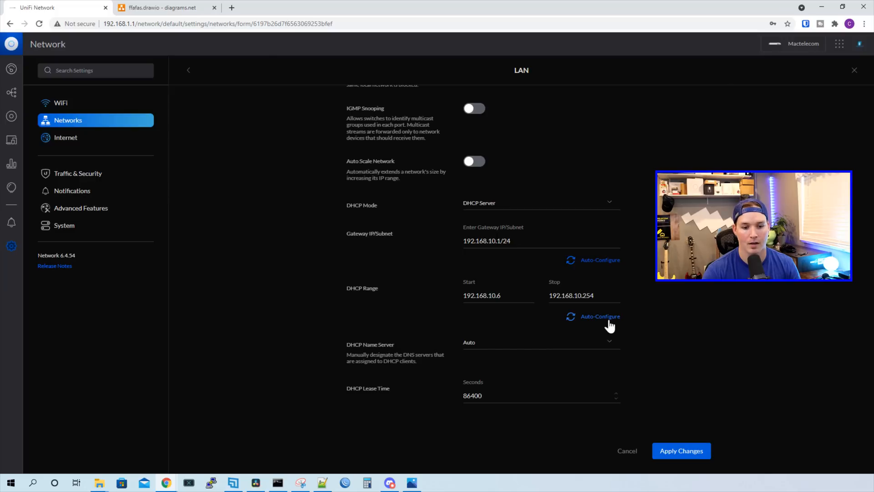
pyautogui.click(696, 451)
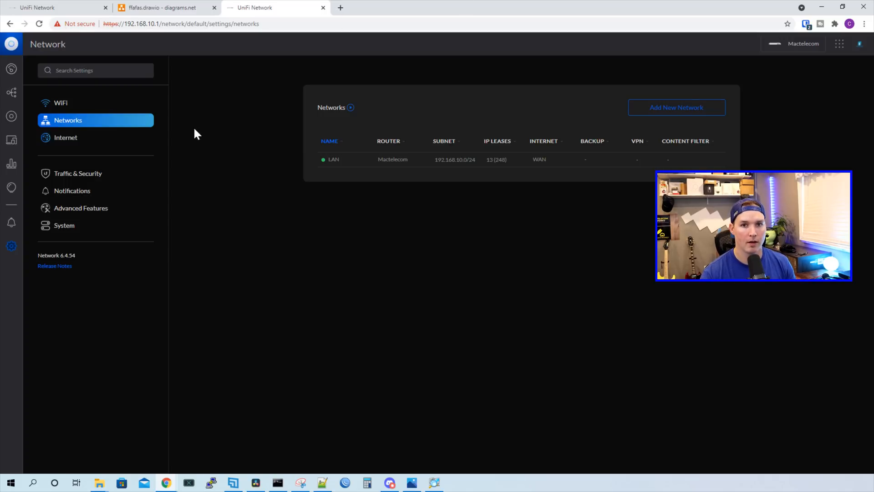
# Adopt the pending access points and switches in the UniFi device list, beginning with the U6-Lite.
pyautogui.click(12, 117)
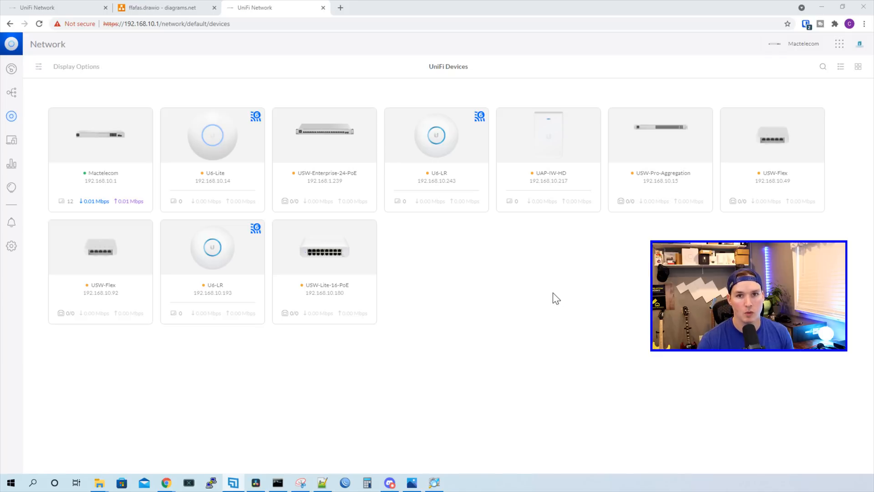
pyautogui.click(229, 162)
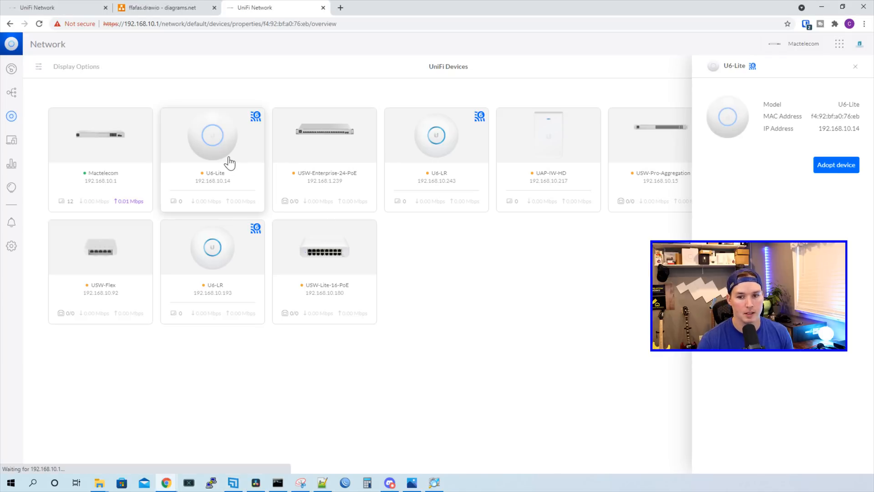
pyautogui.click(834, 167)
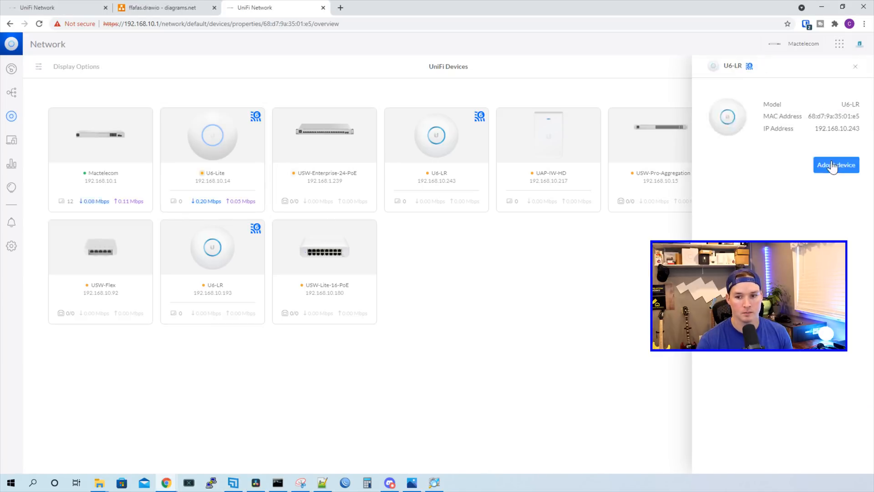
pyautogui.click(859, 73)
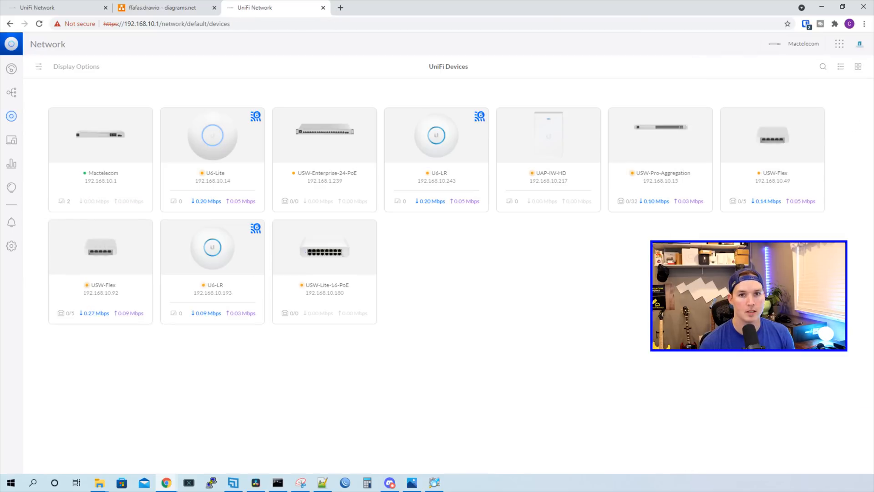
# Check the network plan in the diagrams.net drawing and start a new network named Management.
pyautogui.click(194, 7)
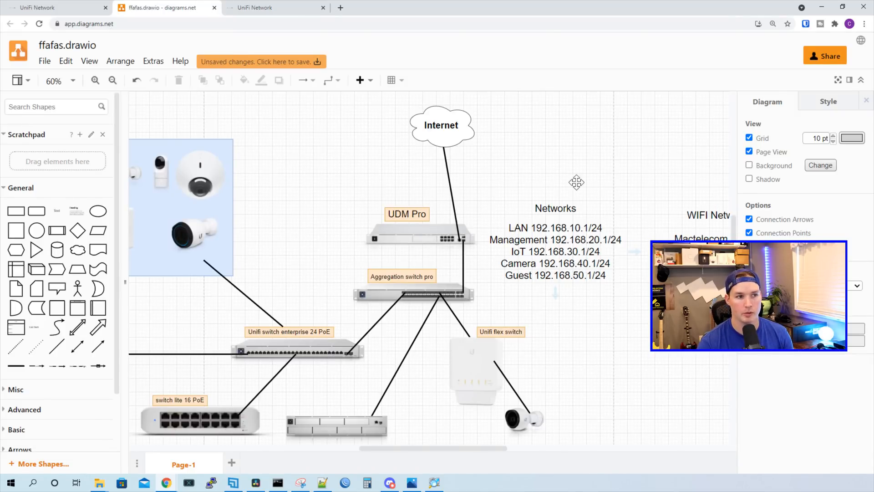
pyautogui.click(273, 7)
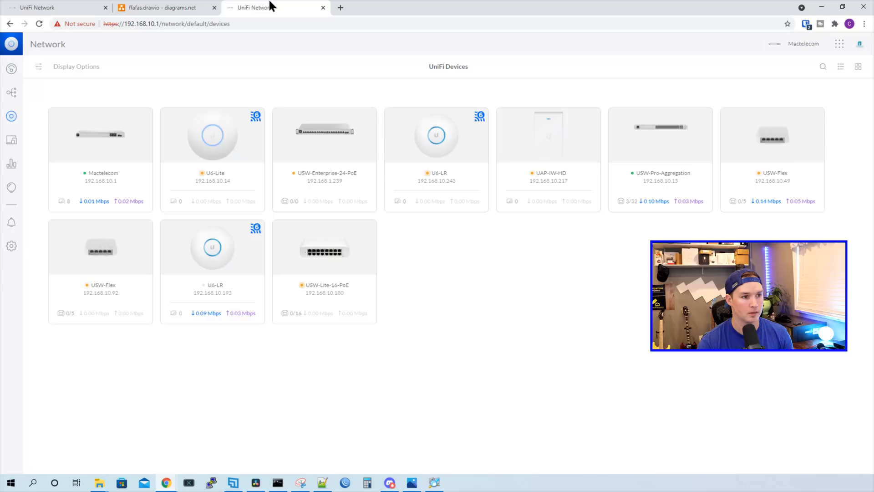
pyautogui.click(11, 246)
pyautogui.click(82, 123)
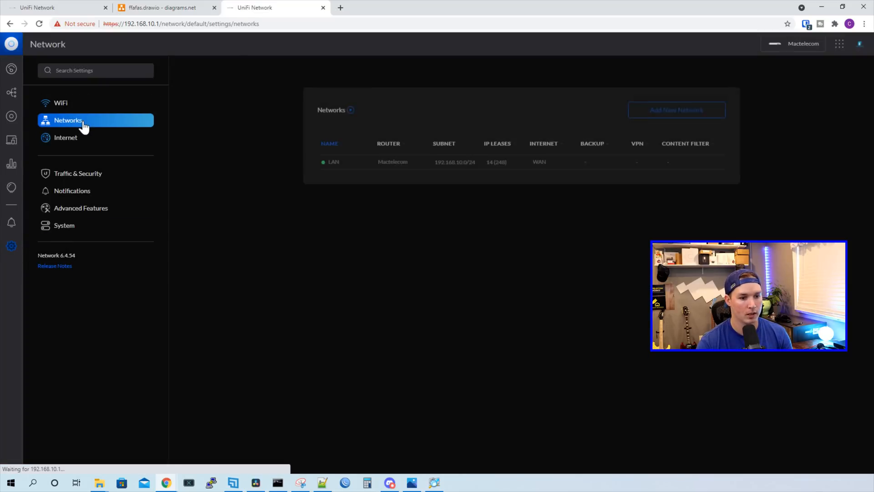
pyautogui.click(695, 117)
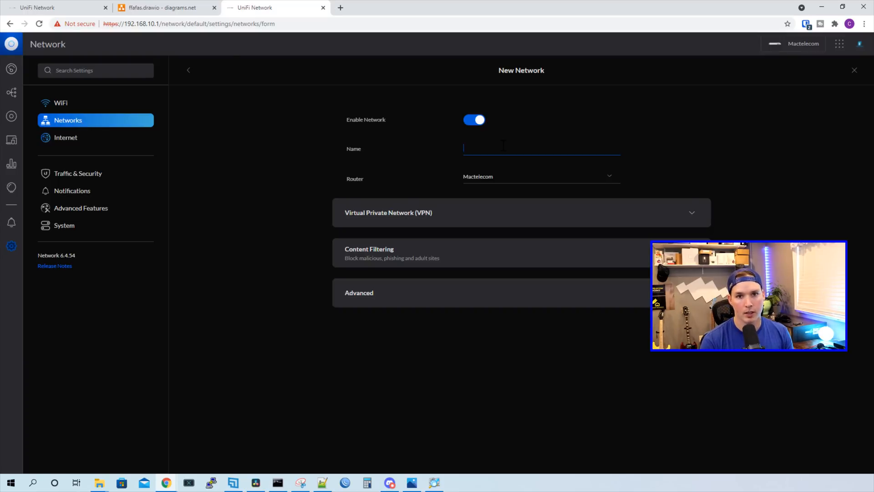
pyautogui.write('Management')
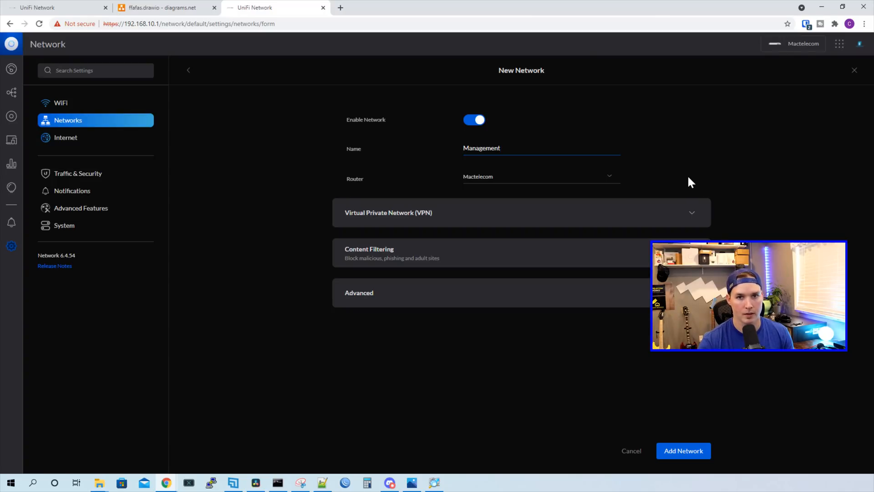
# Set the Management network's VLAN ID to 20 in its advanced settings.
pyautogui.click(631, 299)
pyautogui.click(632, 301)
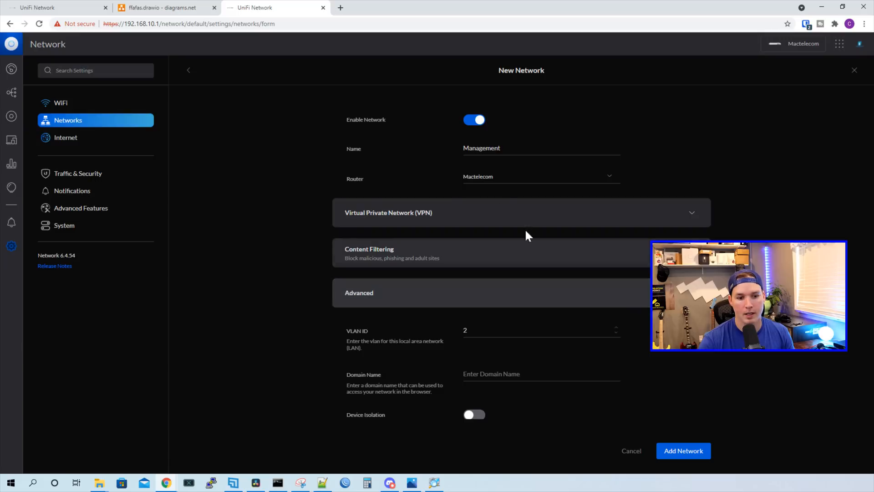
pyautogui.click(487, 330)
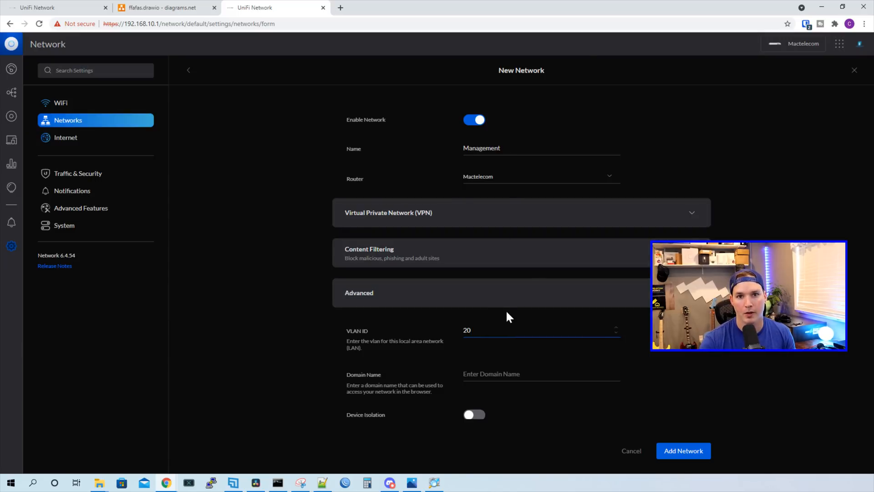
# Turn off Auto Scale Network, set the gateway to 192.168.20.1/24 with an auto-configured DHCP range, and add the Management network.
pyautogui.scroll(-5, 509, 316)
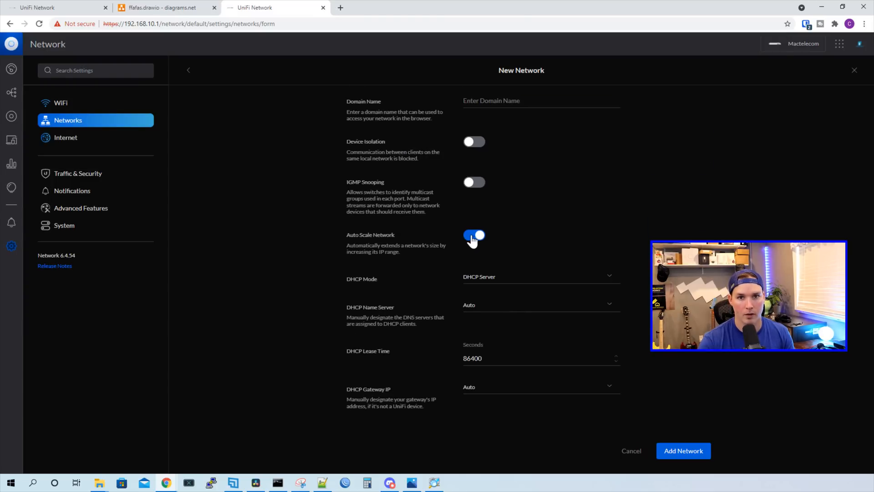
pyautogui.click(474, 236)
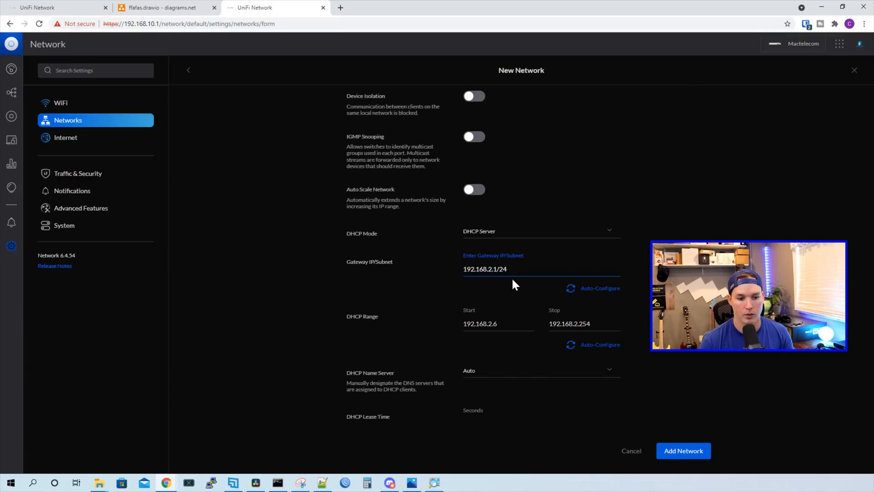
pyautogui.click(611, 348)
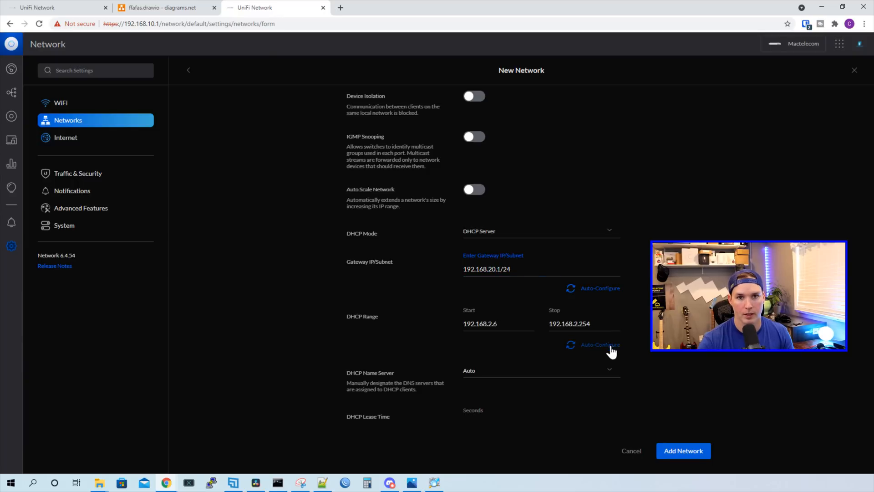
pyautogui.click(689, 456)
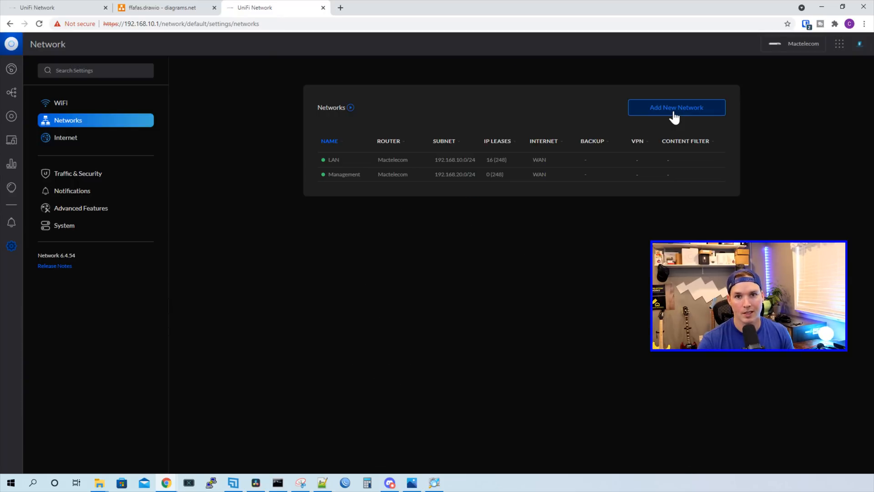
# Start another new network named IoT and set its VLAN ID to 30 in the advanced settings.
pyautogui.click(665, 113)
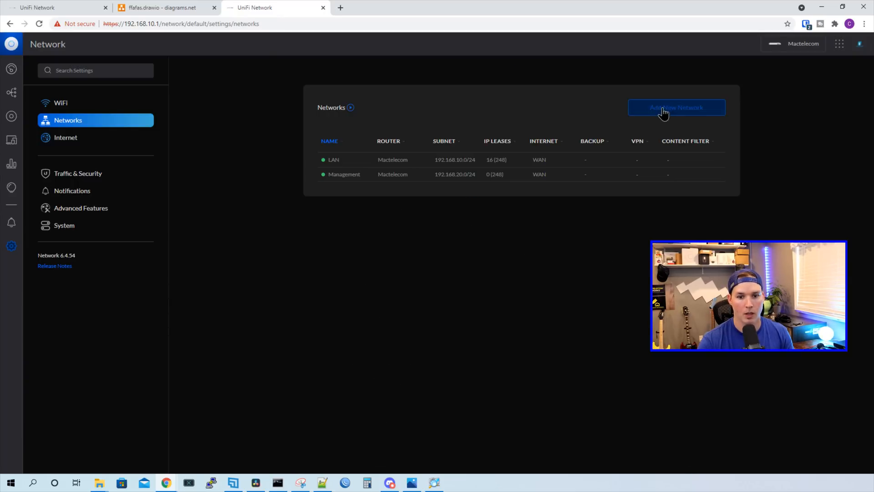
pyautogui.click(472, 146)
pyautogui.write('lo')
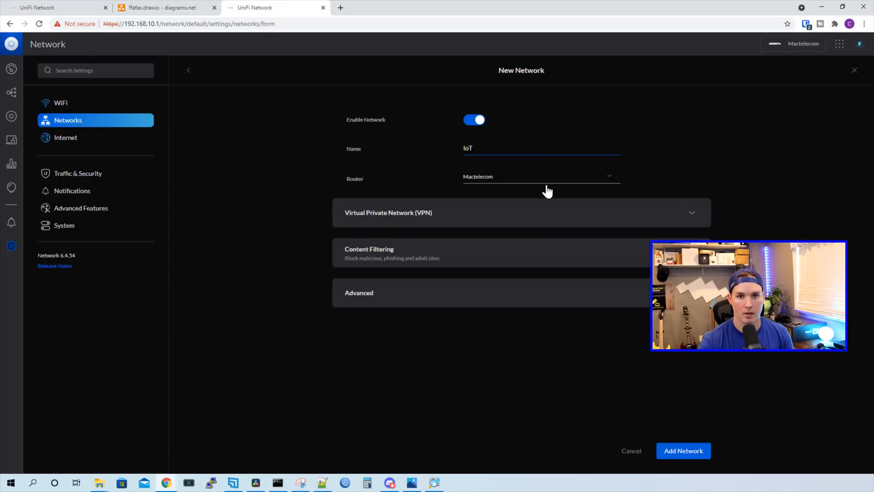
pyautogui.click(574, 294)
pyautogui.scroll(-4, 574, 294)
pyautogui.doubleClick(463, 146)
pyautogui.write('30')
# Turn off Auto Scale Network for IoT, set the gateway to 192.168.30.1/24 with an auto-configured DHCP range, and add the network.
pyautogui.click(474, 328)
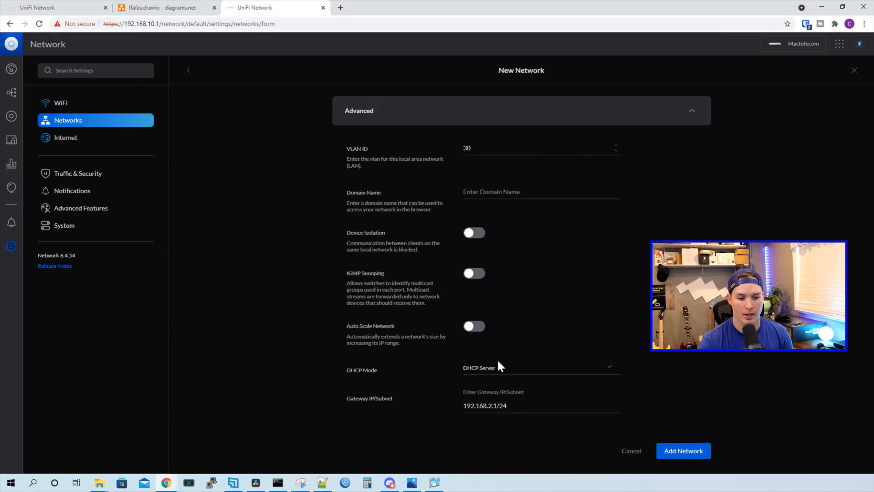
pyautogui.scroll(-1, 498, 359)
pyautogui.click(496, 364)
pyautogui.press('BackSpace')
pyautogui.press('BackSpace')
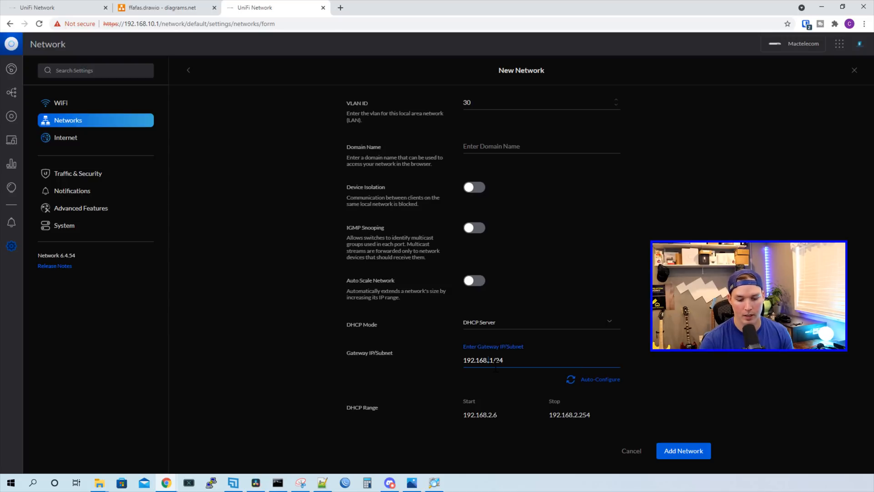
pyautogui.write('30.')
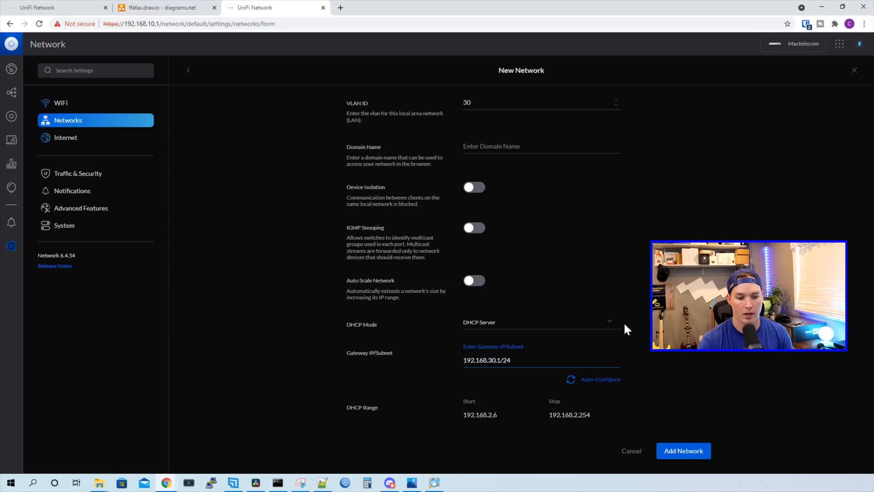
pyautogui.scroll(-2, 625, 324)
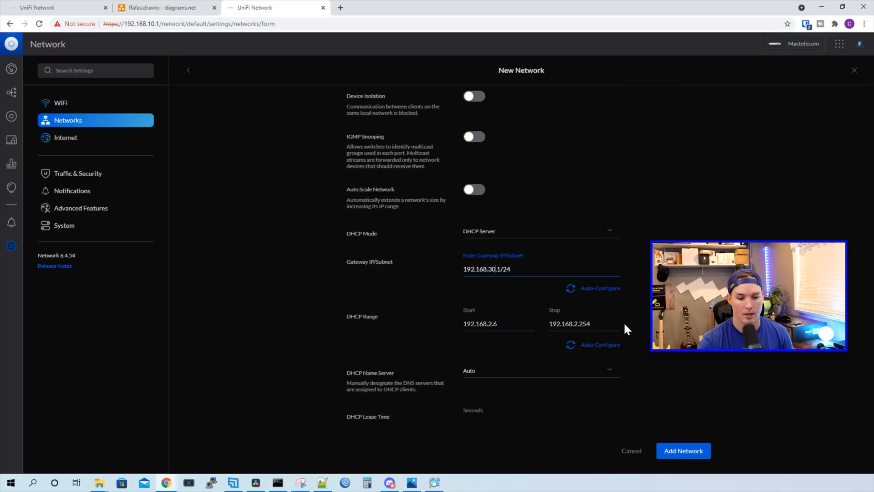
pyautogui.click(611, 347)
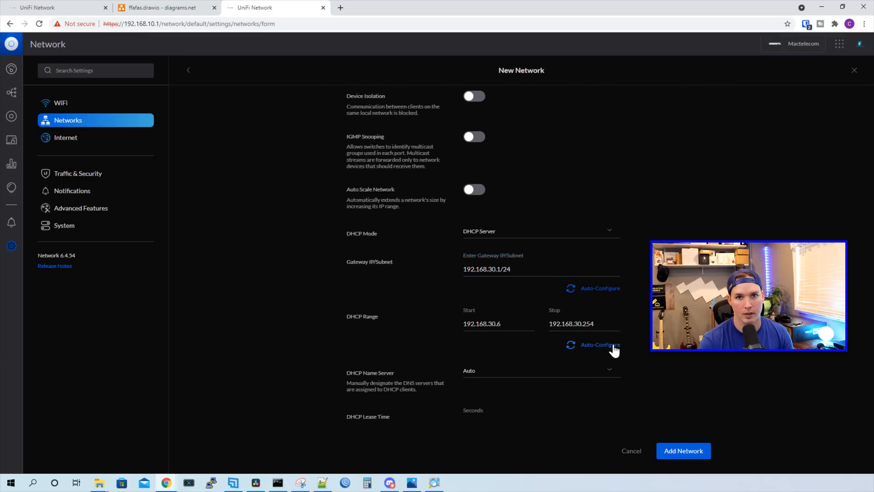
pyautogui.click(710, 448)
# Start another new network named Camera and set its VLAN ID to 40 in the advanced settings.
pyautogui.click(650, 107)
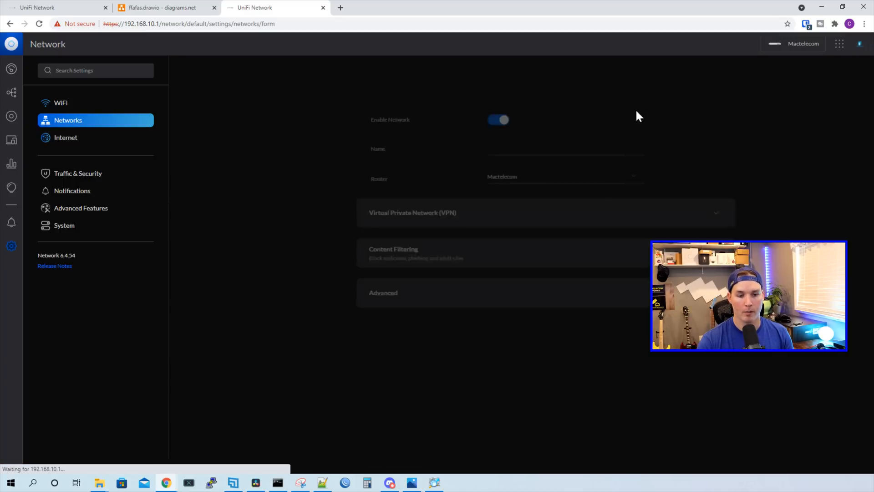
pyautogui.write('Camera')
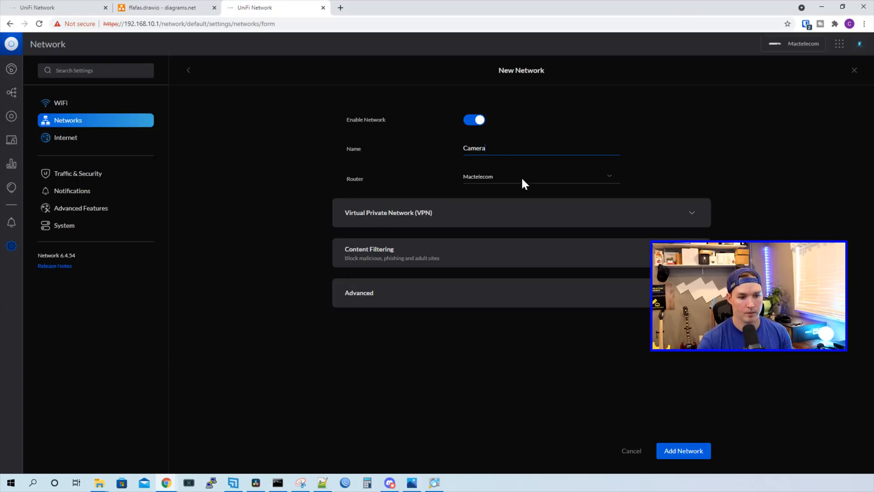
pyautogui.click(578, 302)
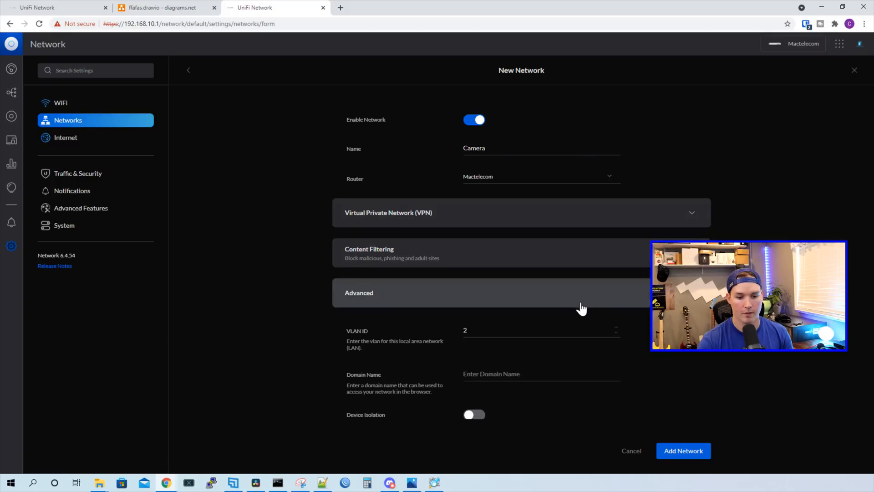
pyautogui.click(480, 150)
pyautogui.press('BackSpace')
pyautogui.write('4')
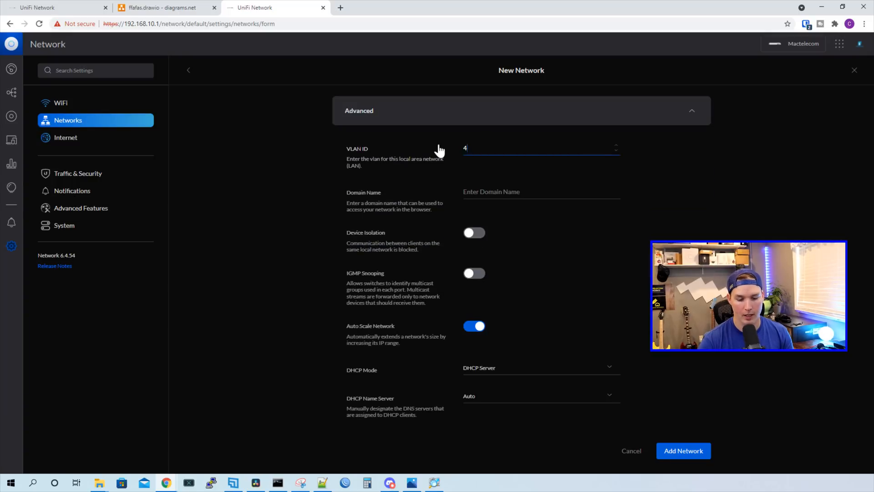
pyautogui.write('0')
# Turn off Auto Scale Network for Camera, set the gateway to 192.168.40.1/24 with an auto-configured DHCP range, and add the network.
pyautogui.click(475, 326)
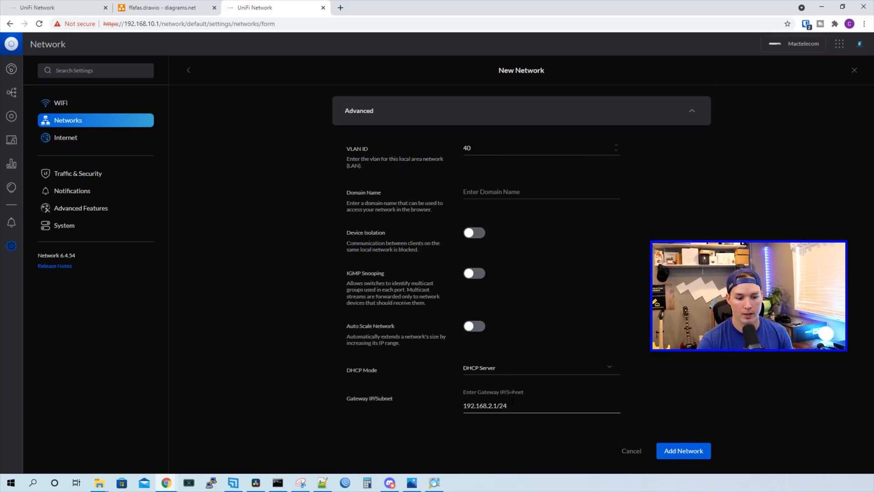
pyautogui.scroll(-1, 503, 395)
pyautogui.click(493, 361)
pyautogui.press('BackSpace')
pyautogui.write('40')
pyautogui.scroll(-3, 632, 382)
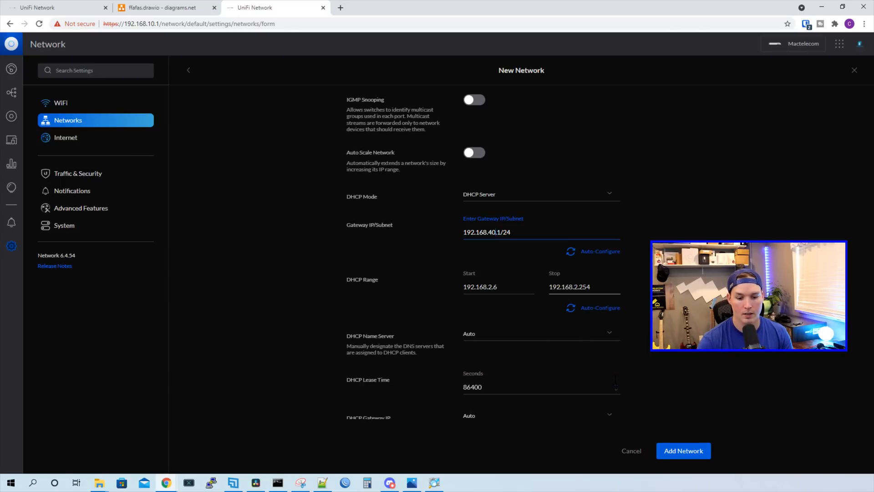
pyautogui.click(594, 304)
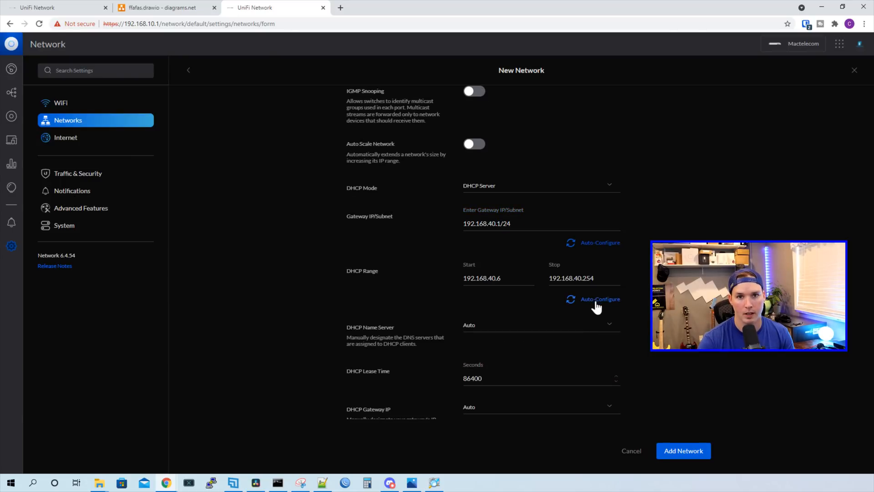
pyautogui.click(684, 452)
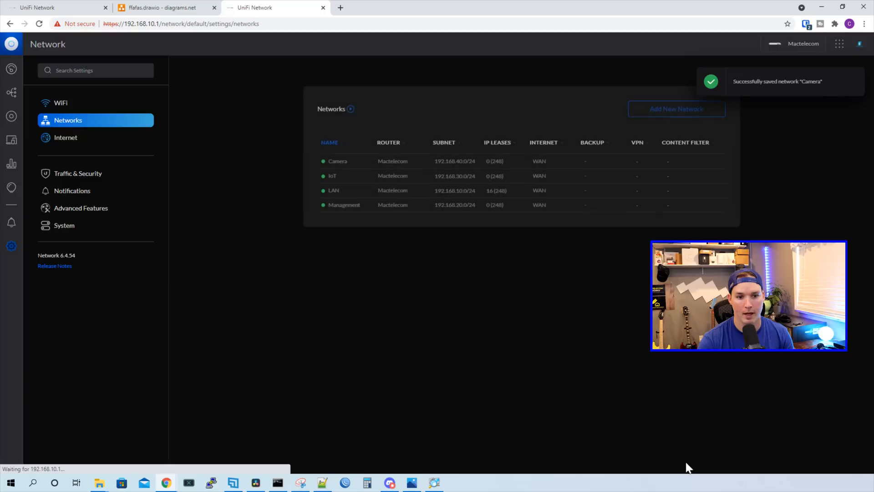
# Start a new network named Guest with VLAN ID 50 and Device Isolation enabled in the advanced settings.
pyautogui.click(656, 114)
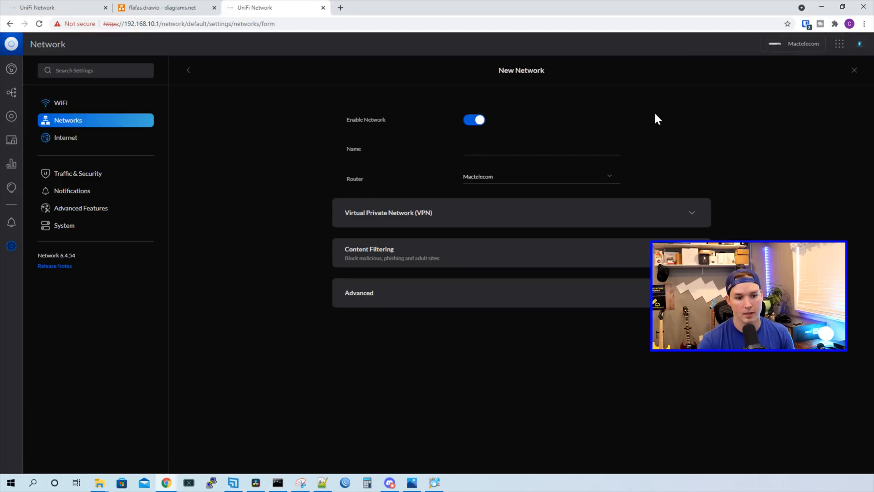
pyautogui.click(494, 149)
pyautogui.write('Guest')
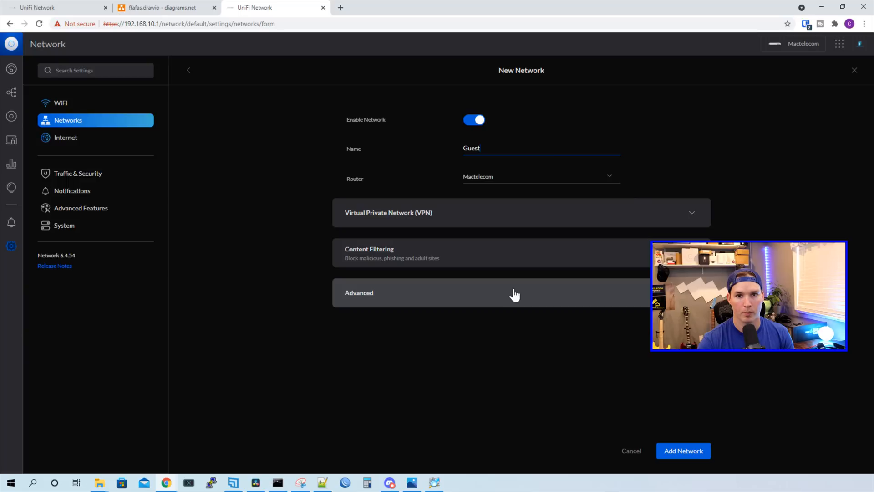
pyautogui.click(514, 295)
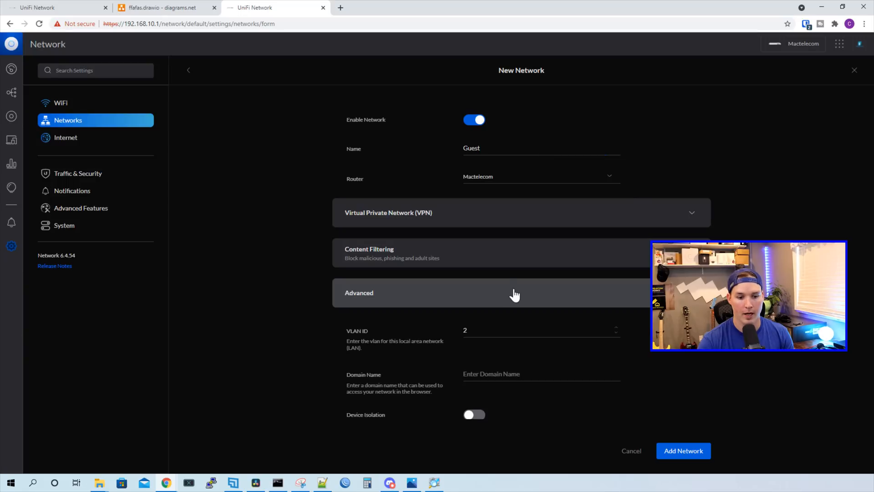
pyautogui.scroll(-1, 474, 281)
pyautogui.press('BackSpace')
pyautogui.write('50')
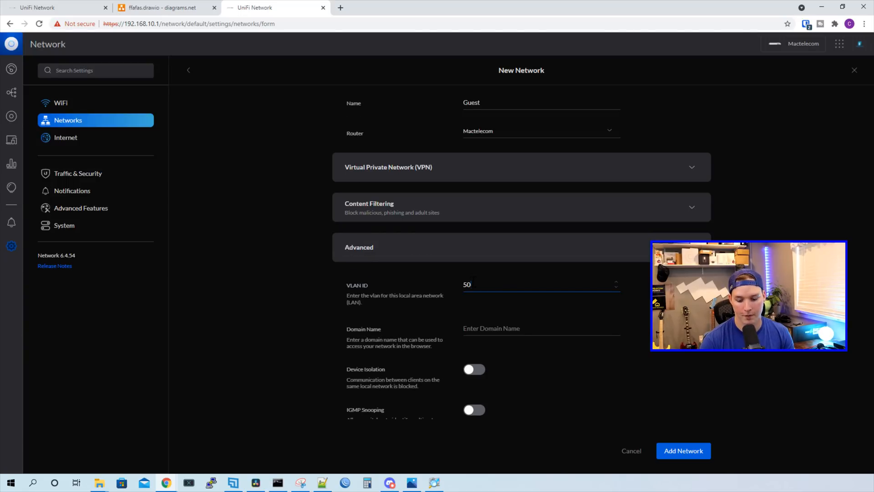
pyautogui.click(476, 370)
# Turn off Auto Scale Network for Guest, set the gateway to 192.168.50.1/24 with an auto-configured DHCP range, and add the network.
pyautogui.scroll(-4, 485, 319)
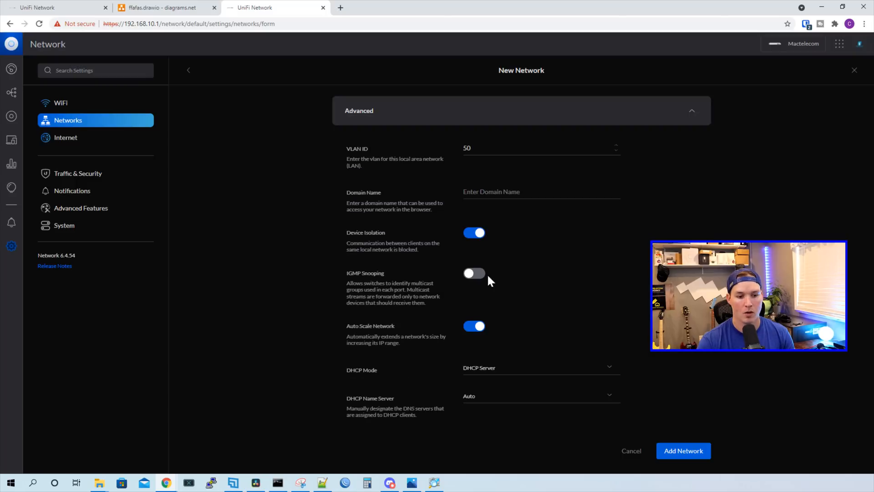
pyautogui.click(476, 280)
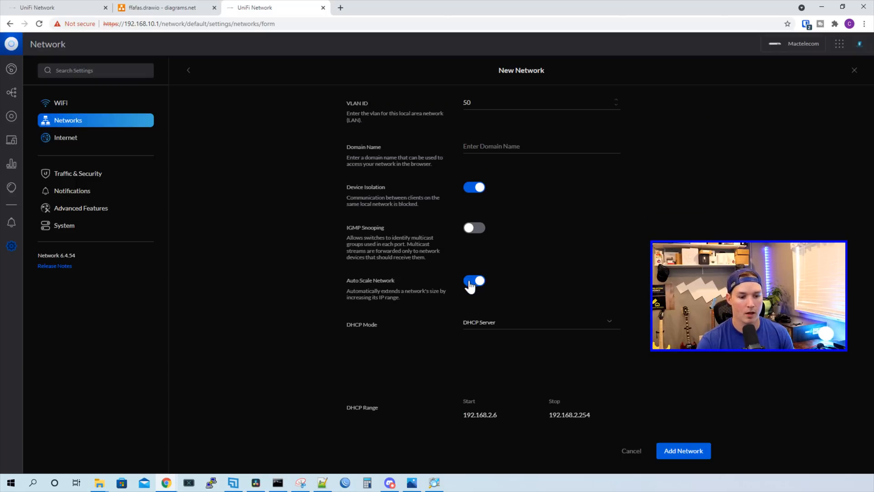
pyautogui.click(485, 363)
pyautogui.press('BackSpace')
pyautogui.write('50')
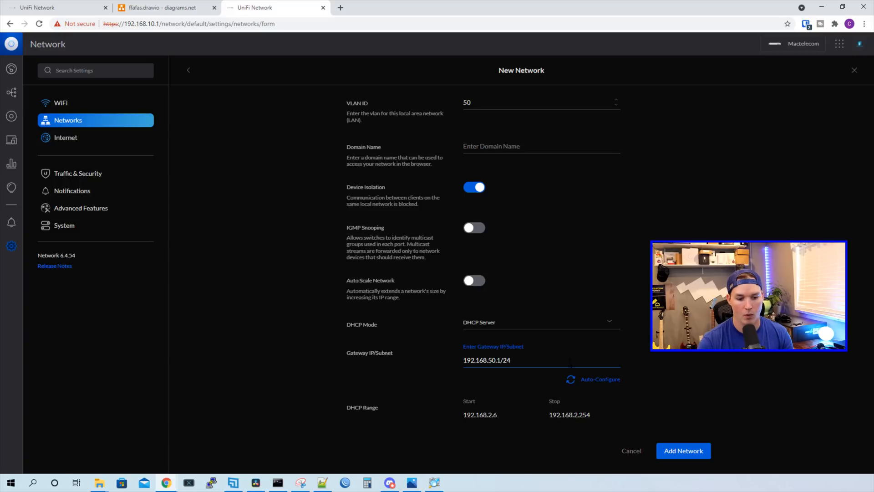
pyautogui.scroll(-2, 570, 362)
pyautogui.click(596, 348)
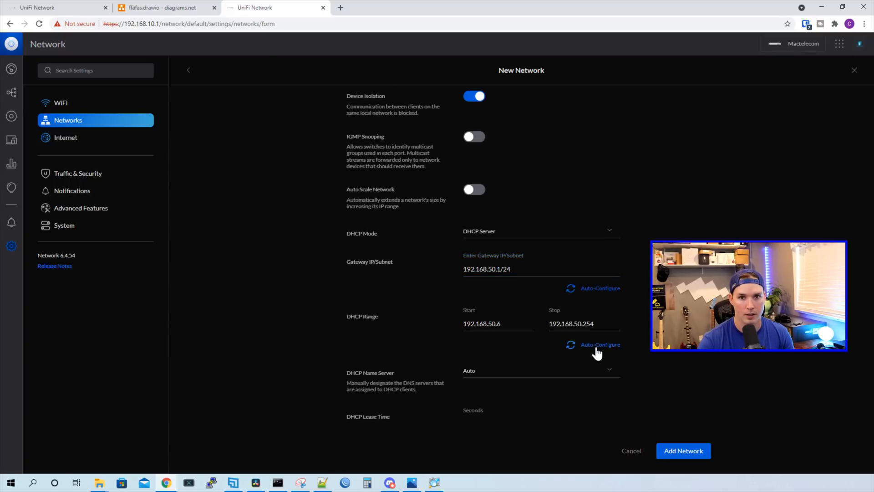
pyautogui.click(692, 454)
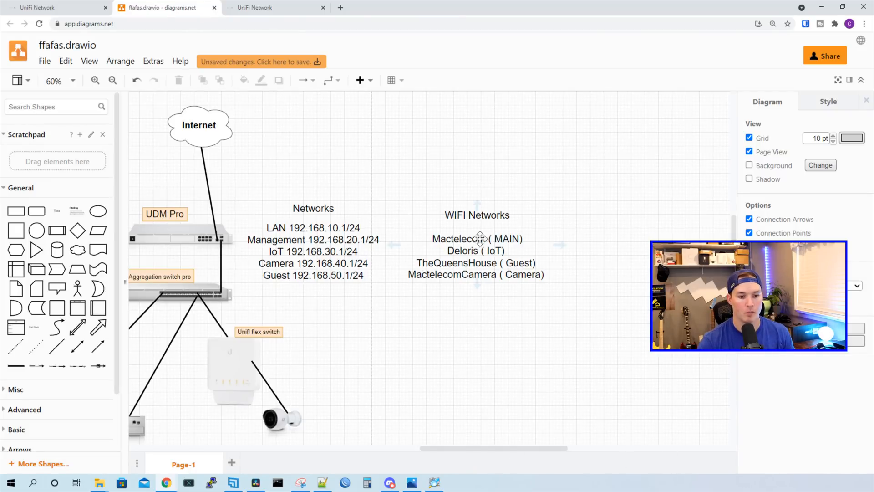
# Close the spare UniFi Network browser tab, return to the UniFi settings and start a new WiFi network named Mactelecom.
pyautogui.click(105, 8)
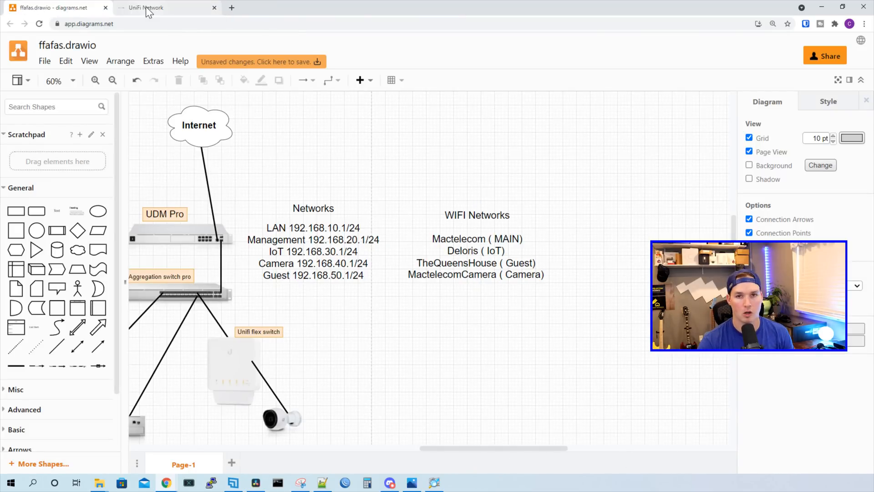
pyautogui.click(158, 6)
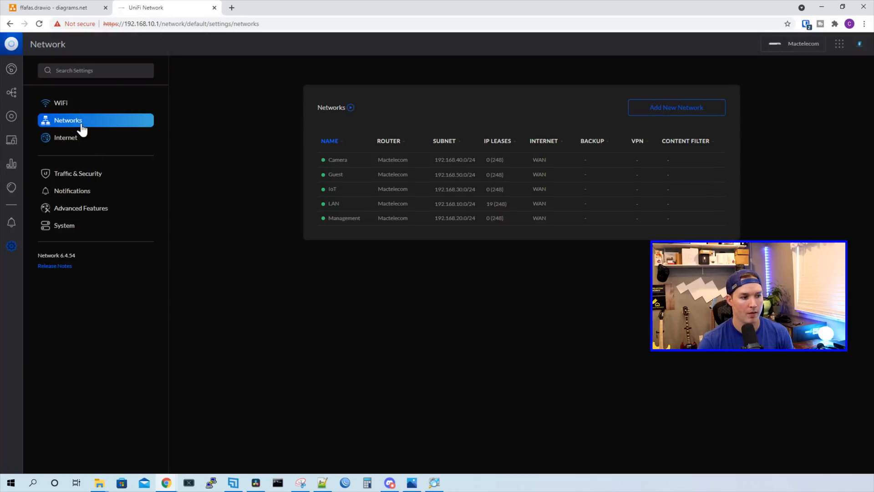
pyautogui.click(70, 104)
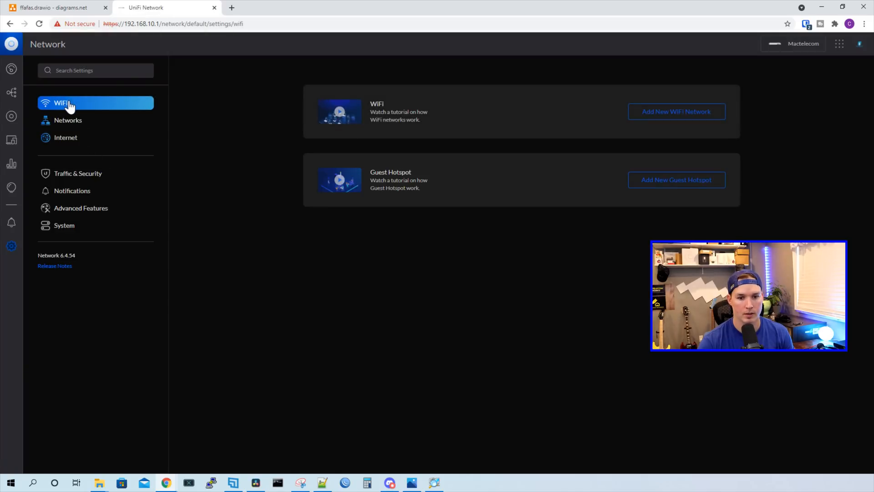
pyautogui.click(677, 113)
pyautogui.click(495, 147)
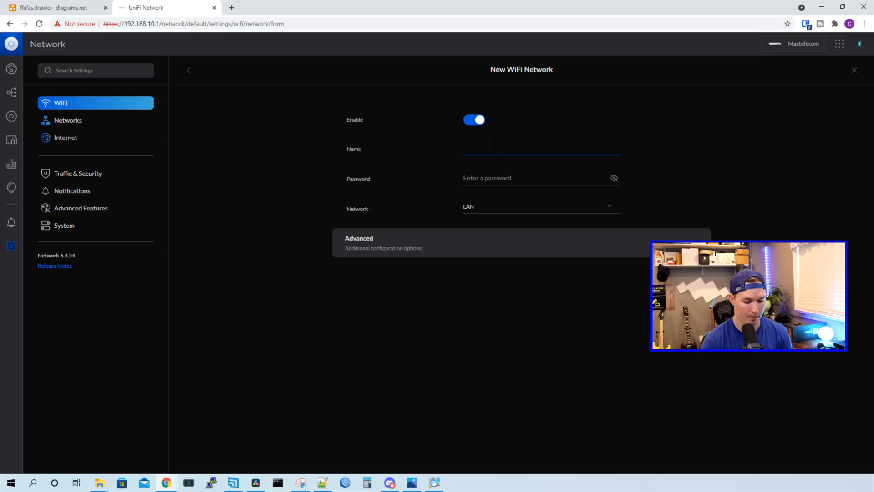
pyautogui.write('Mactelecom')
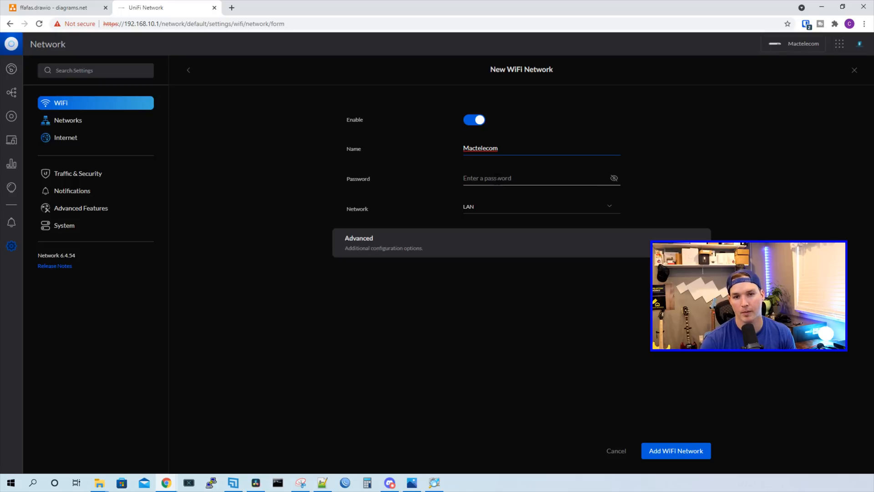
# Paste the WiFi password for Mactelecom, review its advanced options, and add the WiFi network on LAN.
pyautogui.click(496, 177)
pyautogui.hotkey('ctrl', 'v')
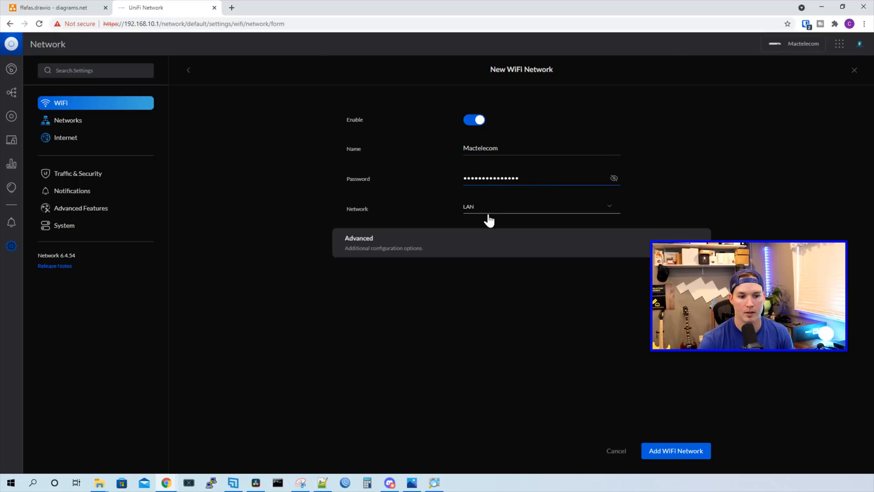
pyautogui.click(617, 240)
pyautogui.scroll(-2, 614, 245)
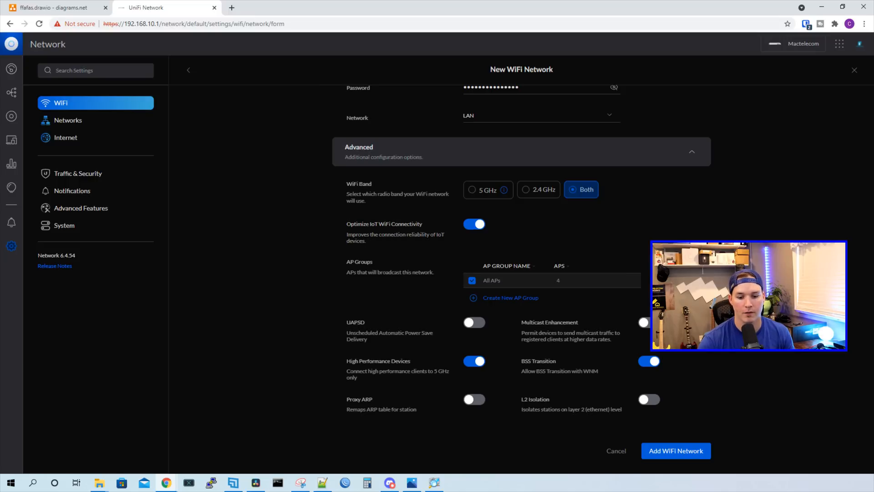
pyautogui.click(676, 450)
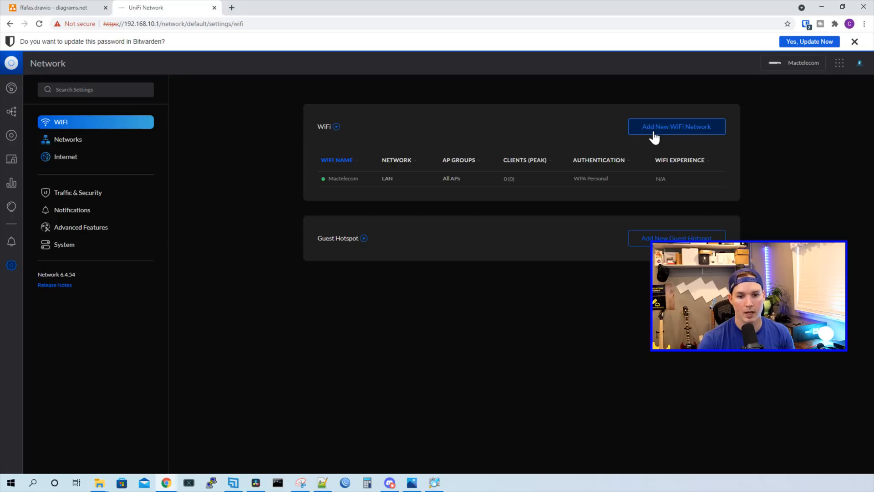
# Start a second WiFi network named Deloris and paste its WiFi password.
pyautogui.click(674, 130)
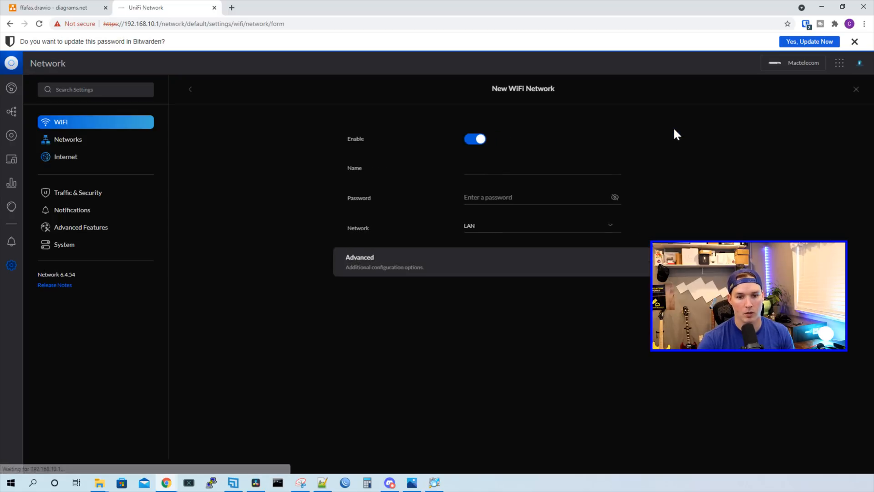
pyautogui.click(491, 161)
pyautogui.write('Deloris')
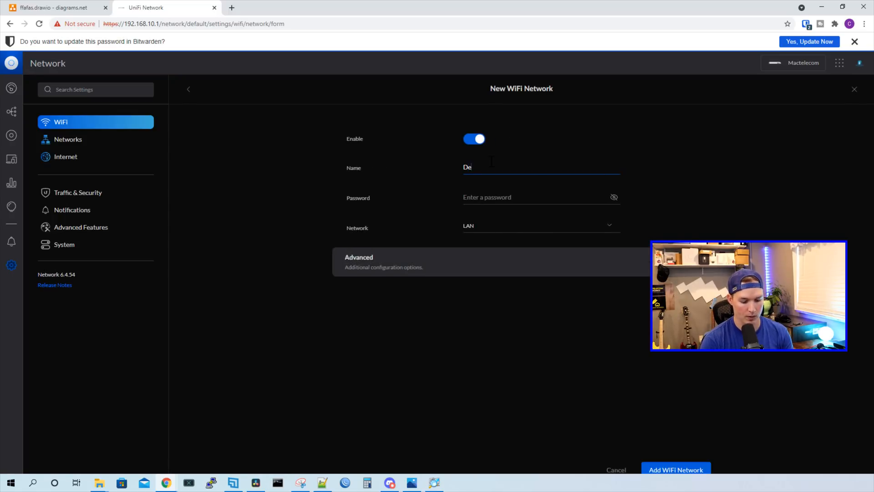
pyautogui.click(495, 194)
pyautogui.hotkey('ctrl', 'v')
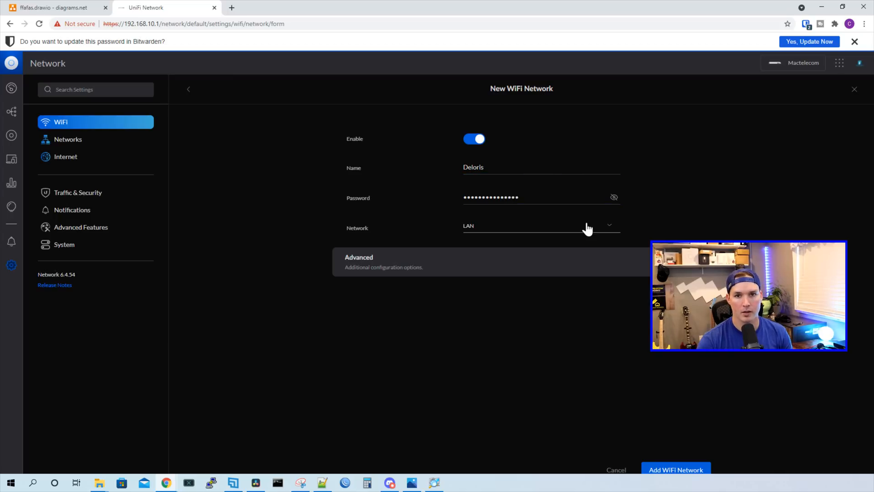
# Assign the Deloris WiFi network to the IoT network and open its advanced options.
pyautogui.click(586, 228)
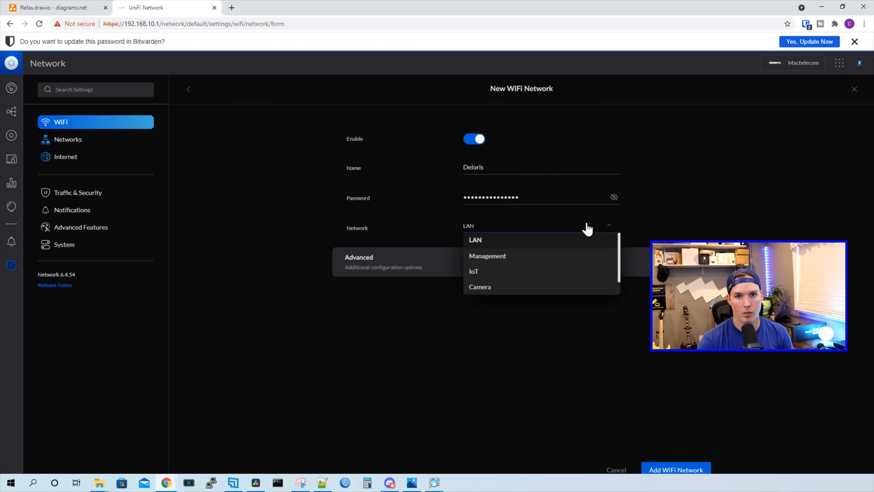
pyautogui.click(476, 273)
pyautogui.click(482, 275)
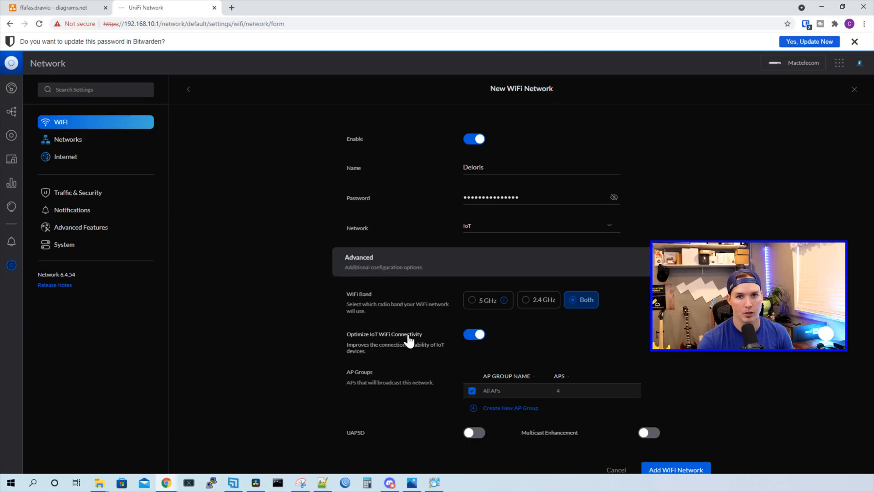
# Add the Deloris WiFi network and start another new WiFi network named MactelecomCamera.
pyautogui.click(690, 474)
pyautogui.click(661, 114)
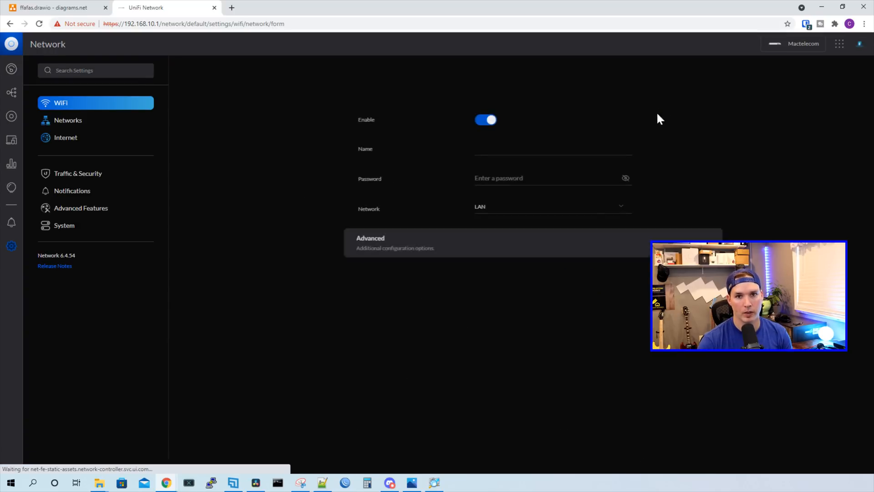
pyautogui.click(469, 147)
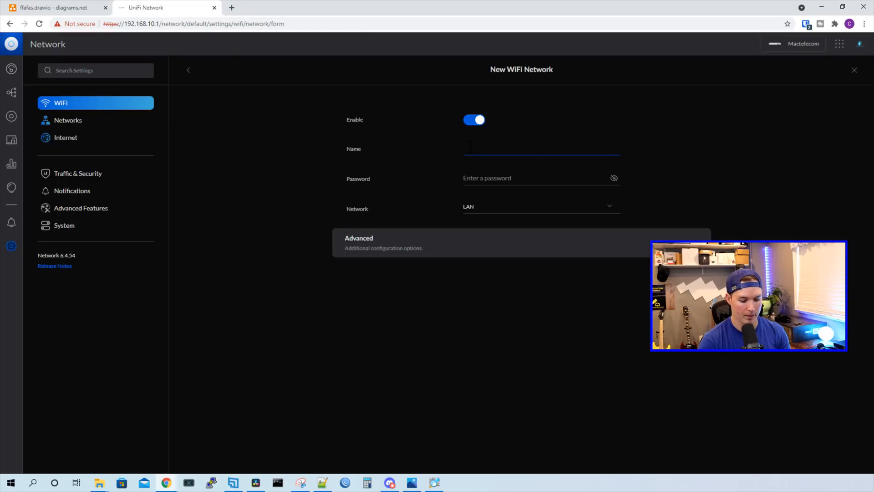
pyautogui.write('MactelecomCamera')
# Enter the WiFi password for MactelecomCamera, assign it to the Camera network and add the WiFi network.
pyautogui.click(527, 177)
pyautogui.write('•••••••••••••••')
pyautogui.click(518, 208)
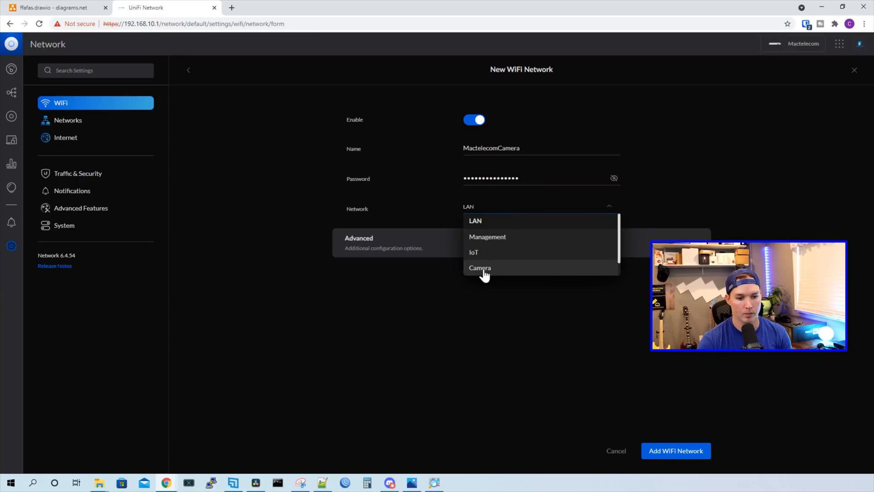
pyautogui.click(481, 268)
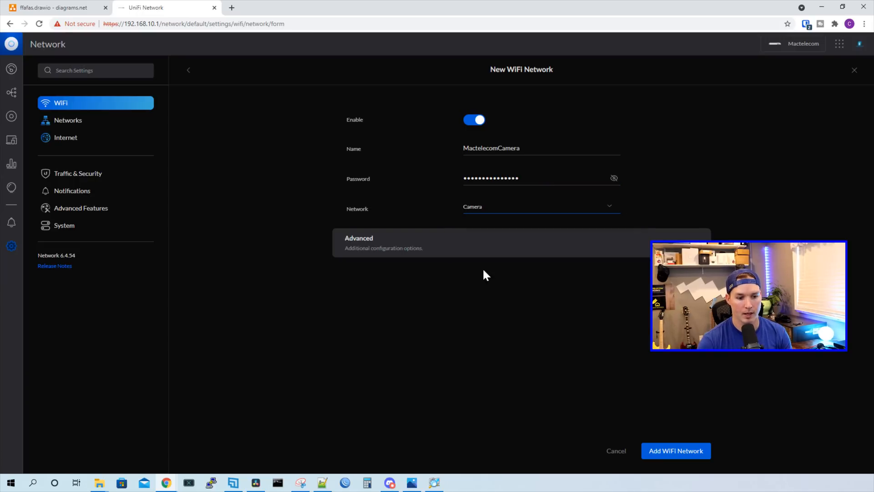
pyautogui.click(694, 458)
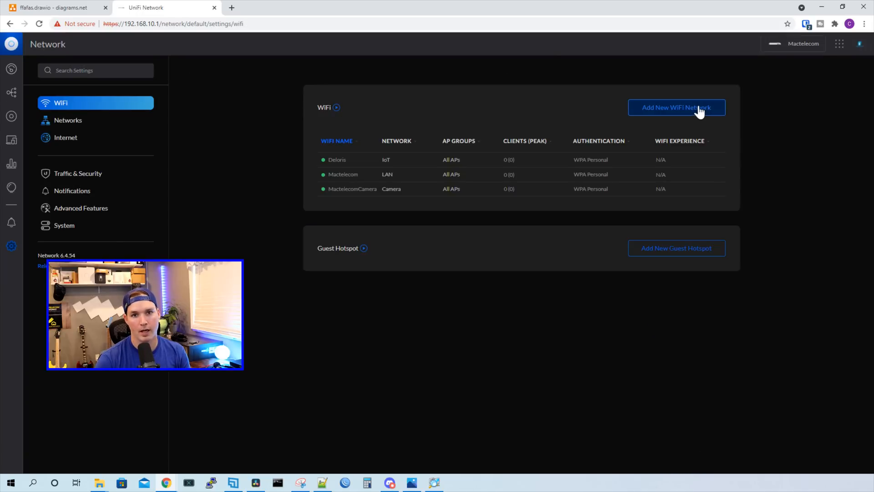
# Add a WiFi network named TheQueensHouse on the Guest network, pasting in its WiFi password.
pyautogui.click(703, 111)
pyautogui.click(473, 152)
pyautogui.write('TheQueensHouse')
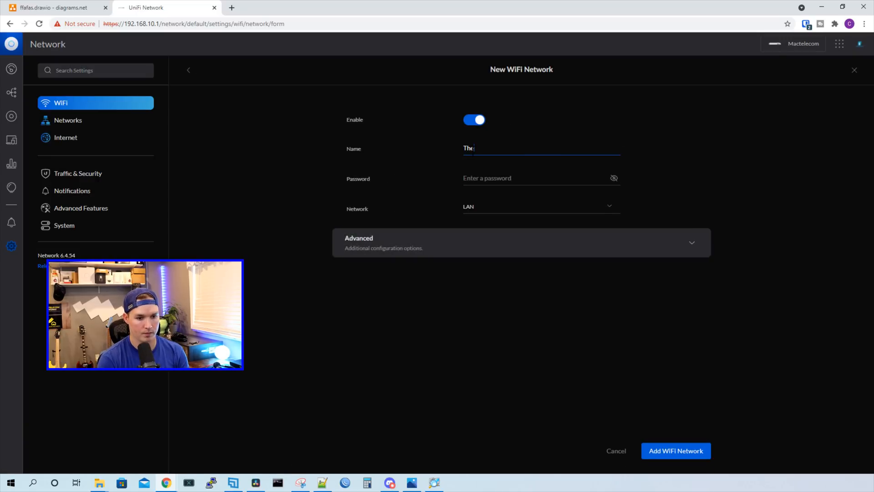
pyautogui.click(488, 175)
pyautogui.hotkey('ctrl', 'v')
pyautogui.click(490, 213)
pyautogui.scroll(-1, 496, 257)
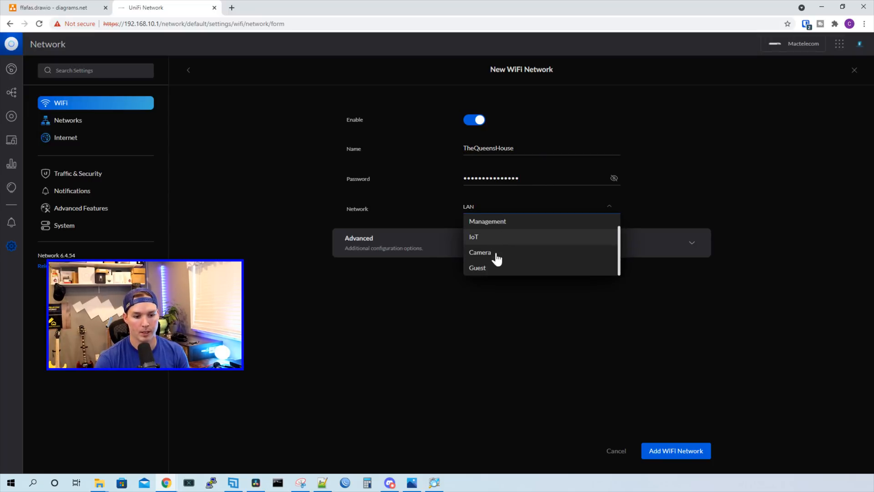
pyautogui.click(494, 269)
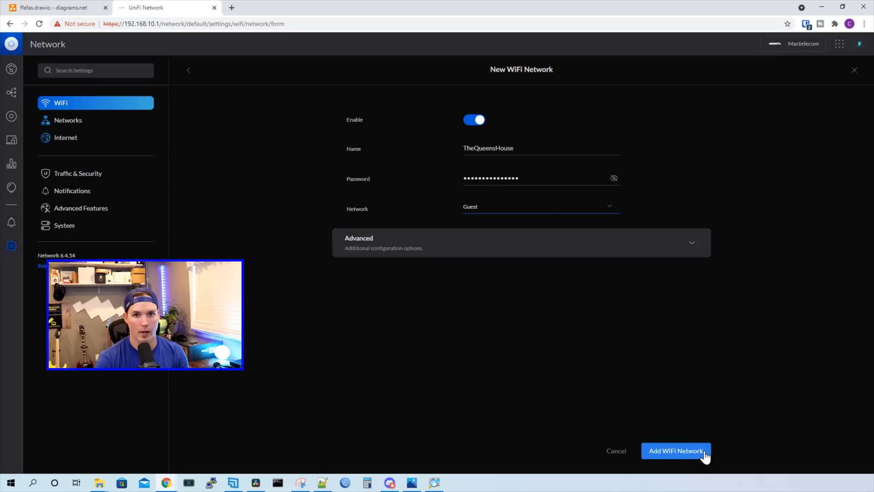
pyautogui.click(676, 451)
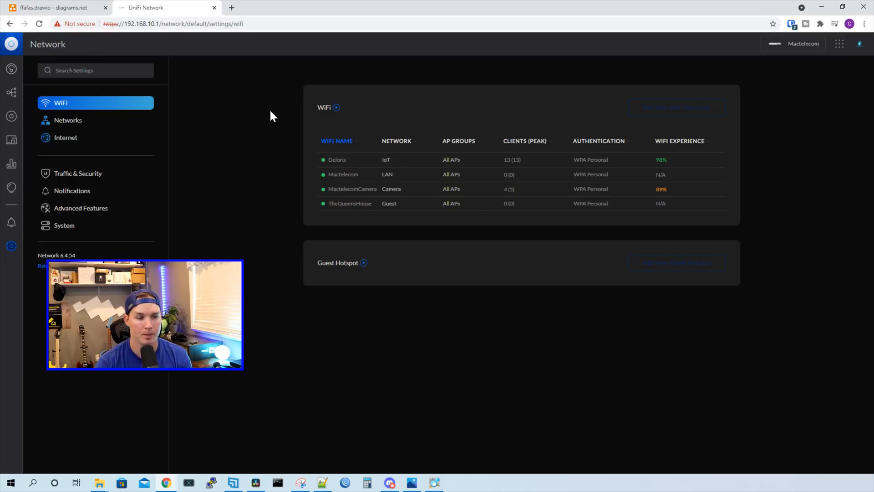
# Review the UniFi devices in grid and list views, and upgrade the firmware of the UAP-IW-HD.
pyautogui.click(14, 119)
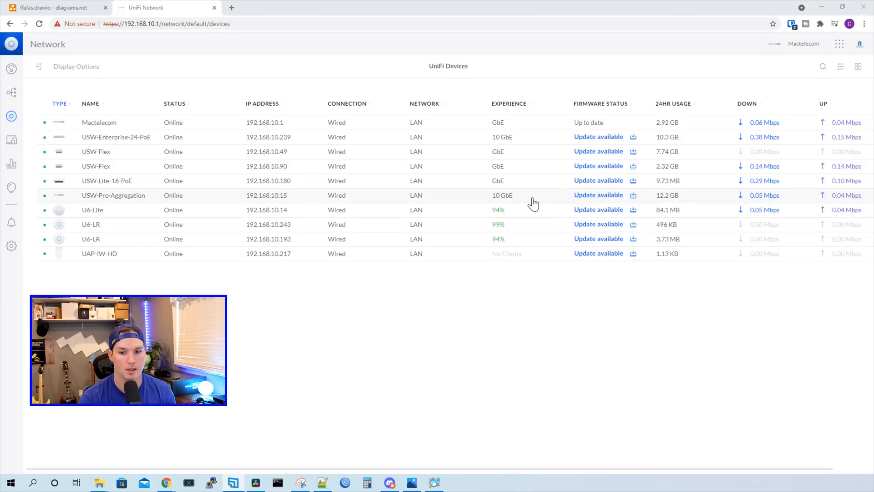
pyautogui.click(858, 67)
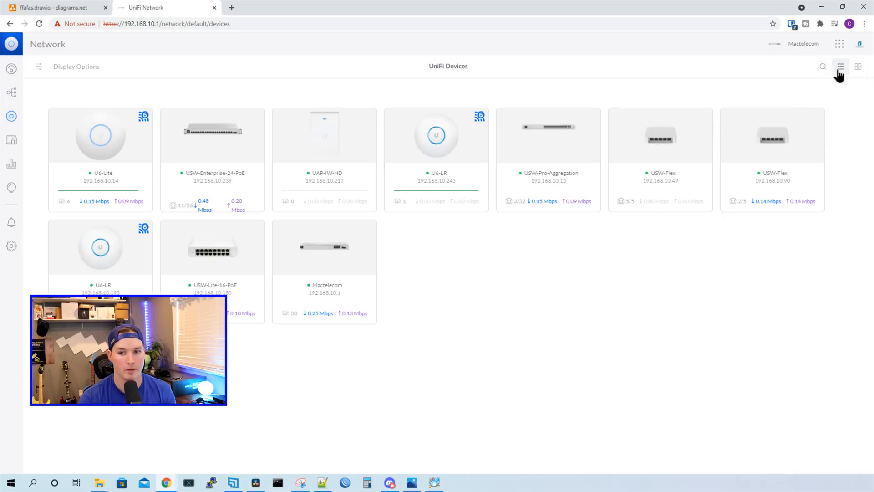
pyautogui.click(841, 67)
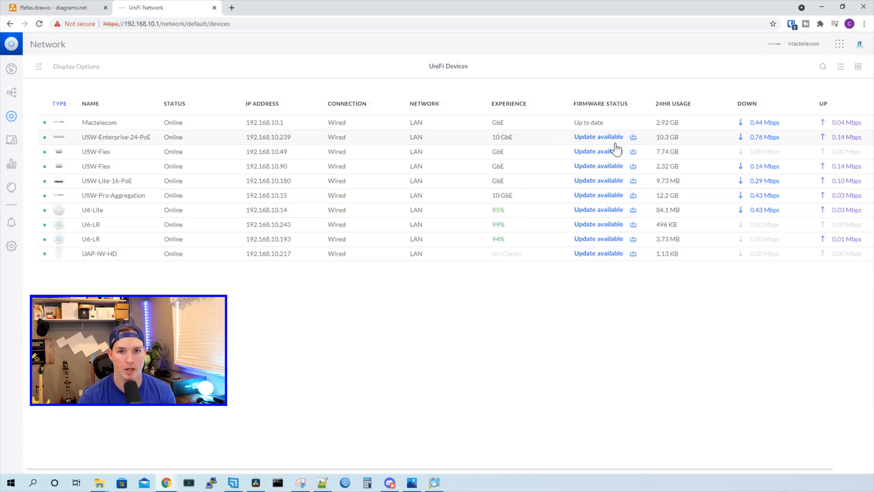
pyautogui.click(601, 254)
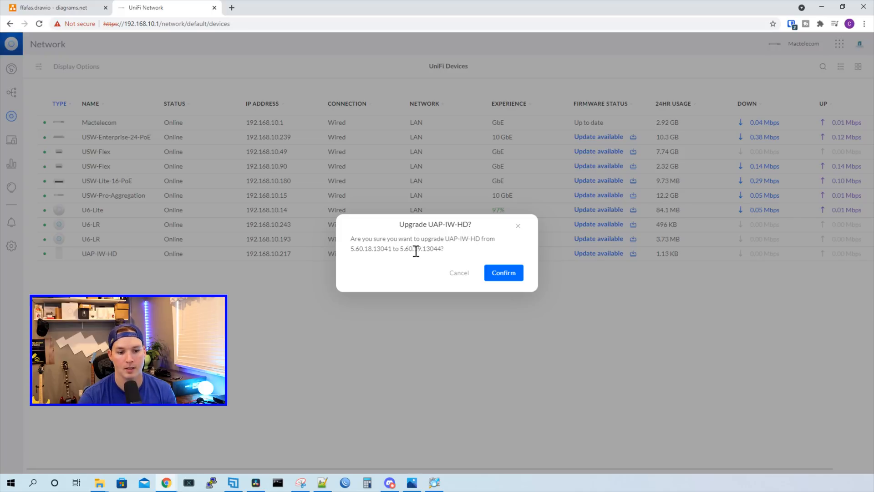
pyautogui.click(517, 272)
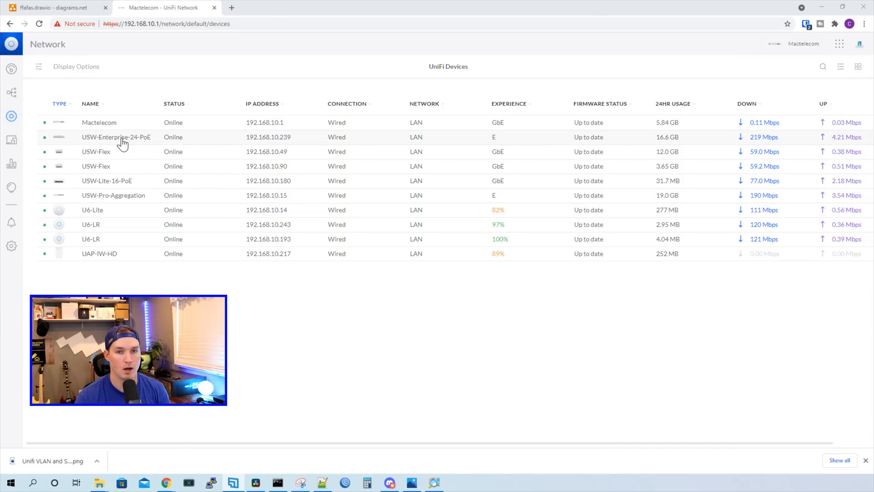
# Set the management VLAN of the USW-Enterprise-24-PoE switch to Management and apply the change.
pyautogui.click(122, 140)
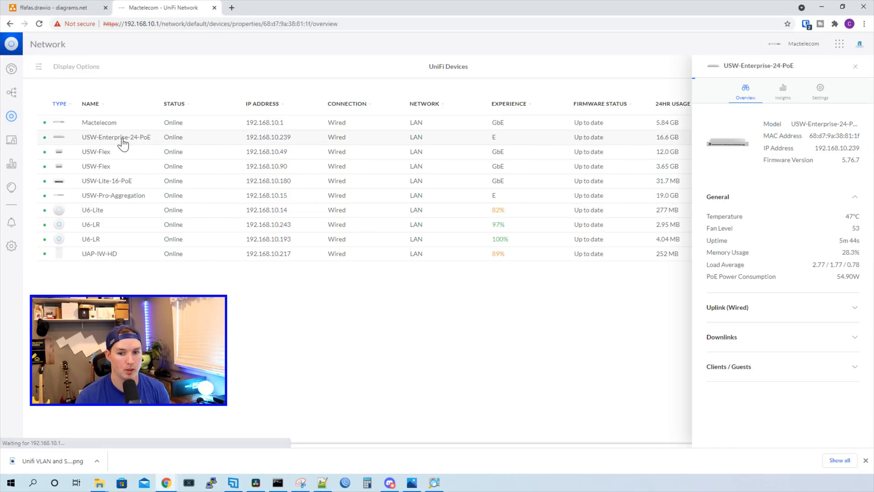
pyautogui.click(821, 89)
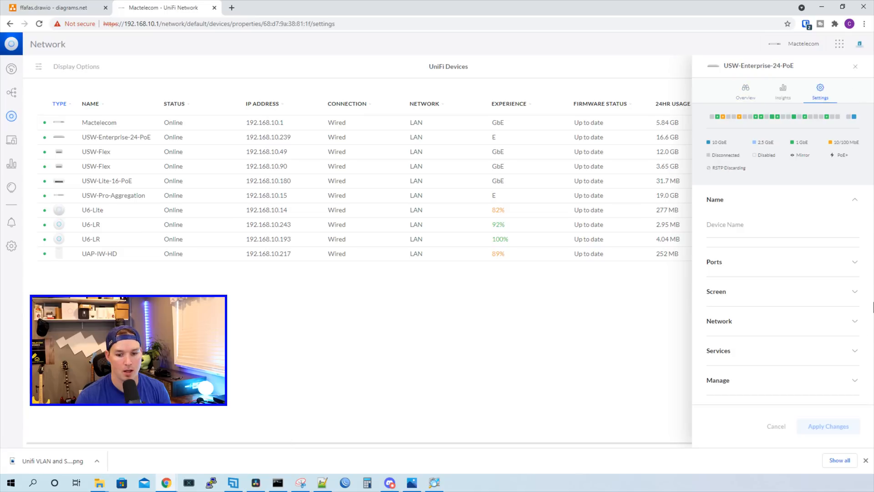
pyautogui.click(741, 352)
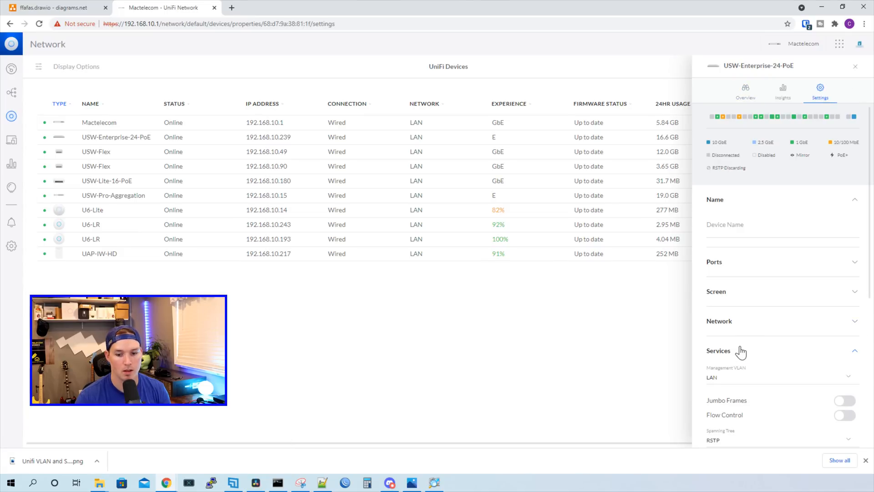
pyautogui.scroll(-2, 742, 357)
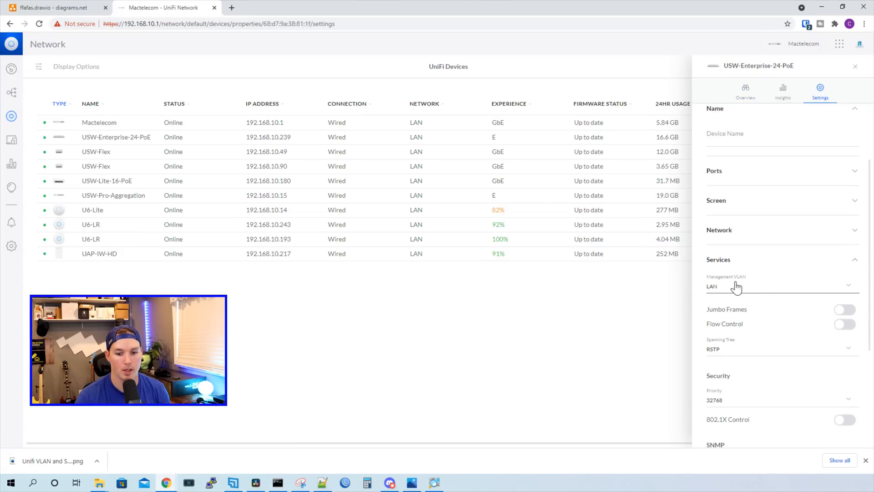
pyautogui.click(738, 294)
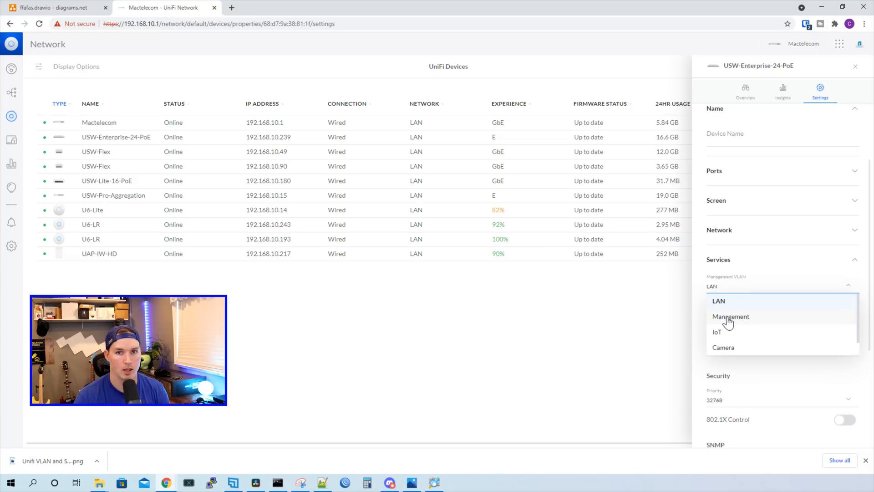
pyautogui.click(728, 318)
pyautogui.scroll(-3, 769, 348)
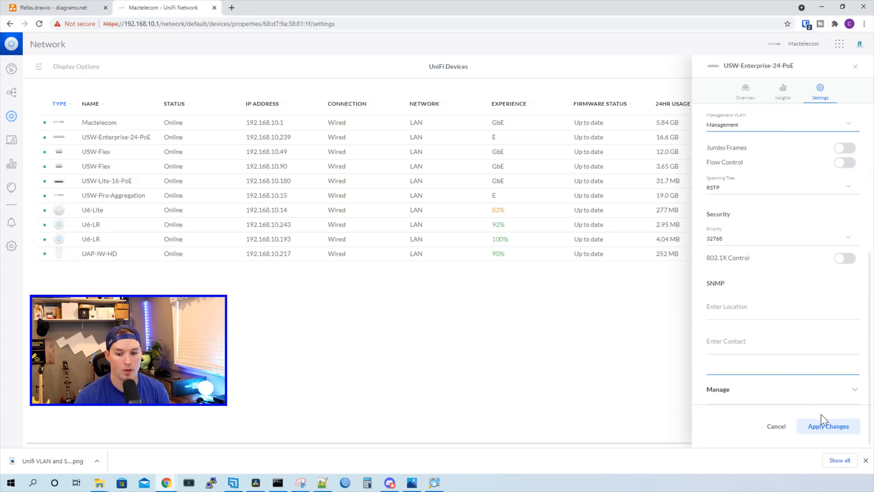
pyautogui.click(827, 428)
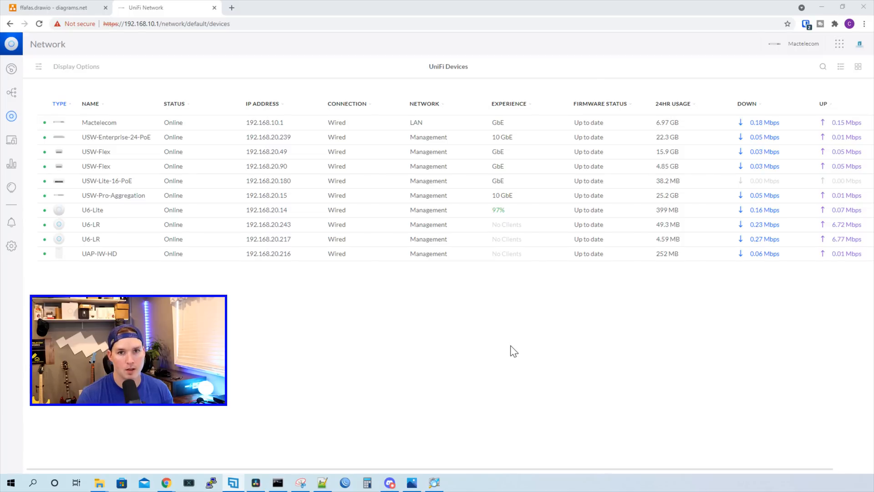
# Filter the client devices list to show only wired clients, excluding the WiFi bands.
pyautogui.click(12, 146)
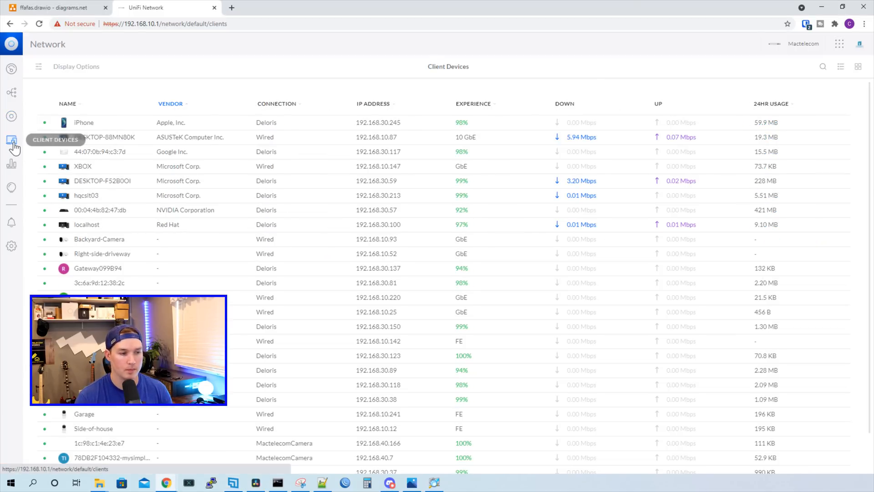
pyautogui.click(71, 76)
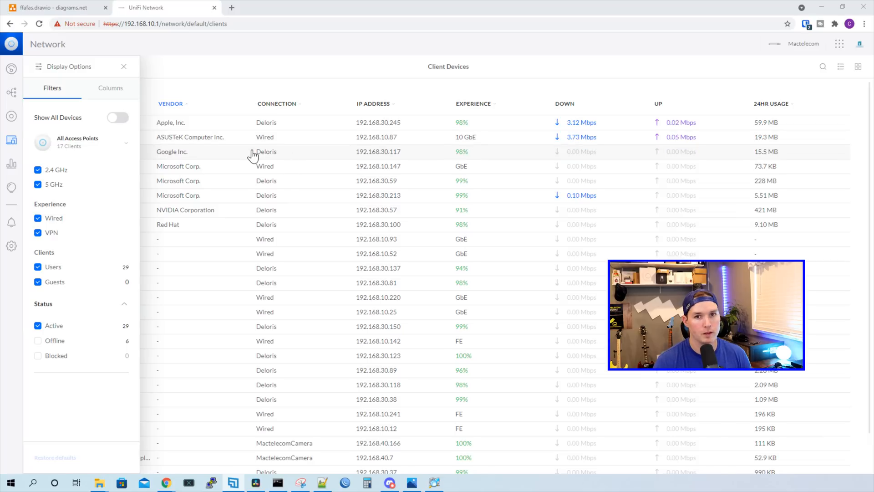
pyautogui.click(38, 171)
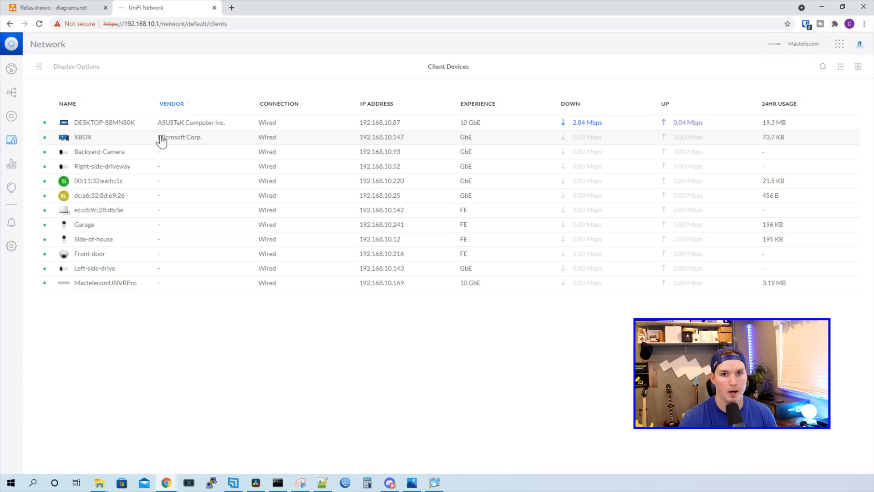
# Look up the XBOX client's uplink and open the settings of port 1 on the USW-Lite-16-PoE switch.
pyautogui.click(138, 139)
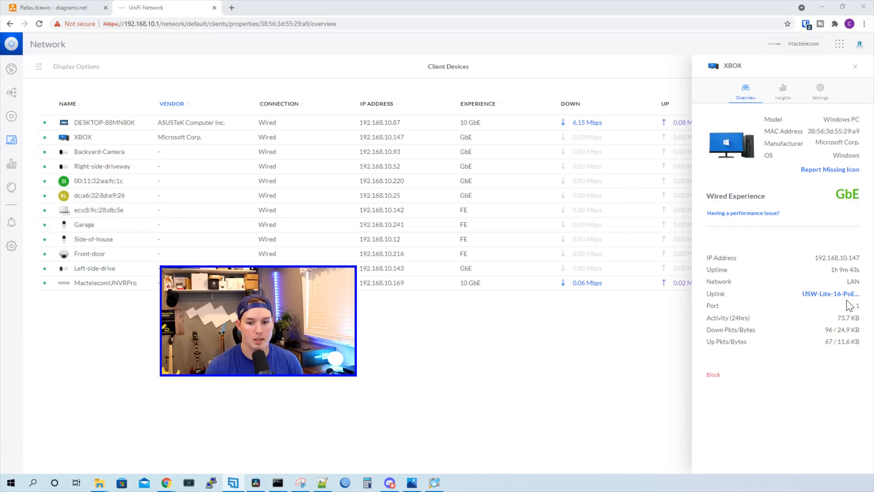
pyautogui.click(850, 295)
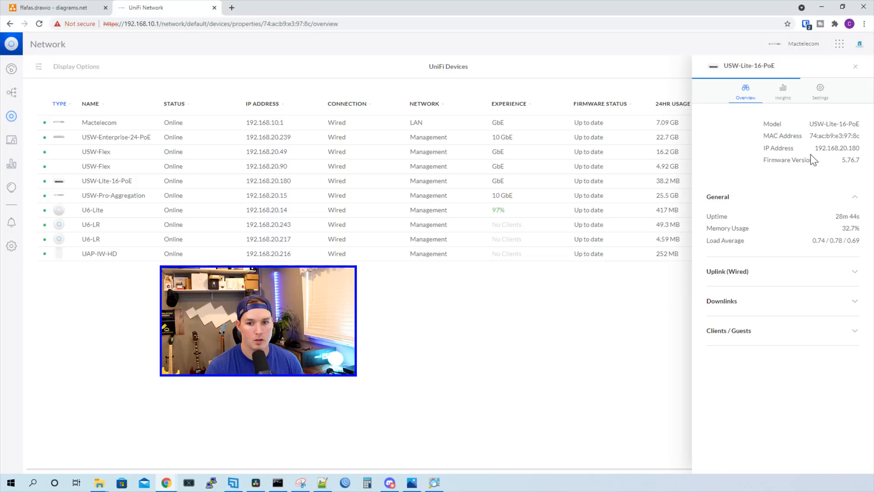
pyautogui.click(821, 98)
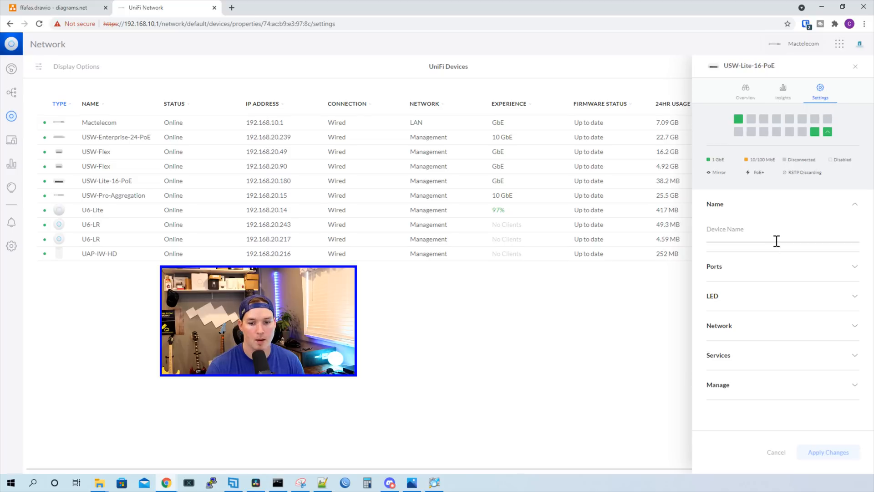
pyautogui.click(762, 272)
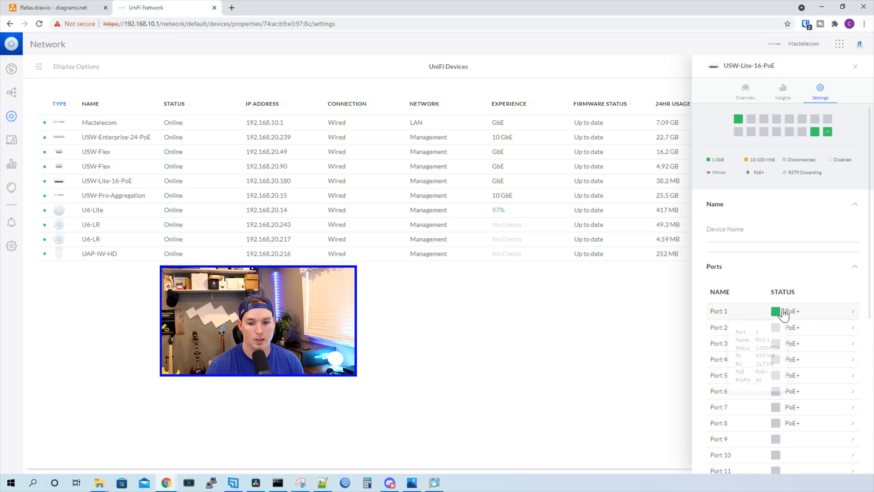
pyautogui.click(811, 311)
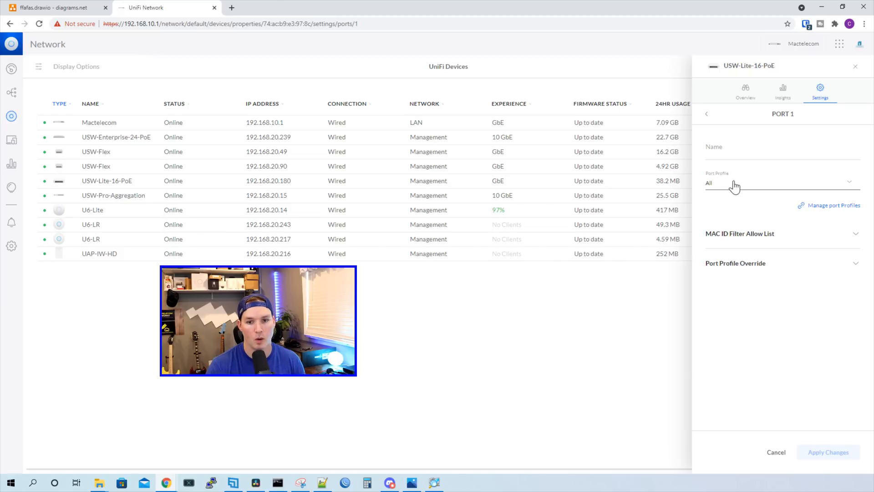
# Set the port profile of port 1 on the USW-Lite-16-PoE to IoT and apply the change.
pyautogui.click(749, 188)
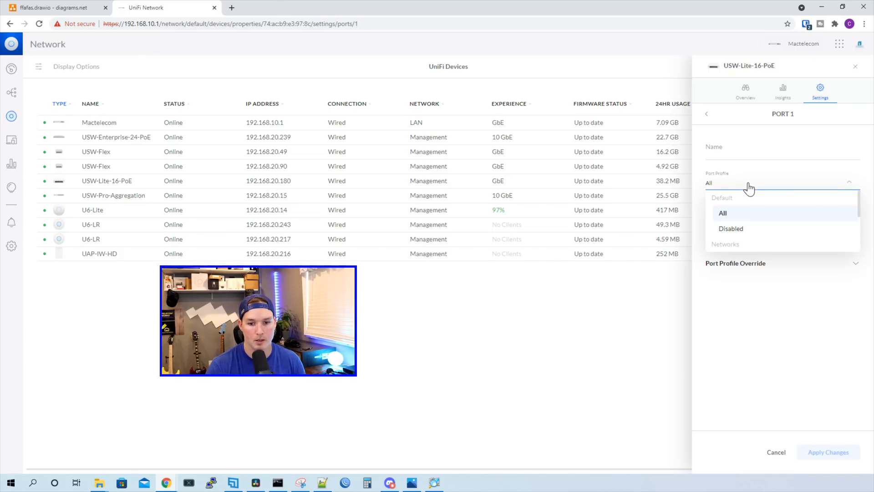
pyautogui.scroll(-1, 754, 228)
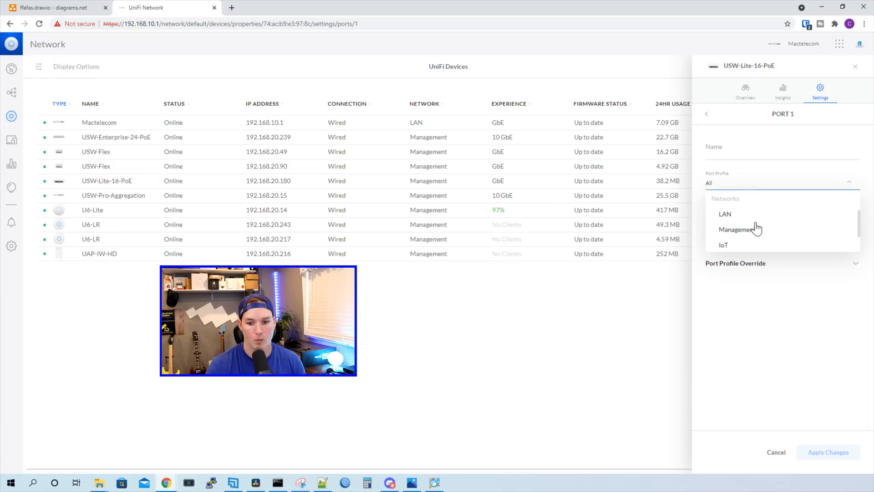
pyautogui.click(739, 246)
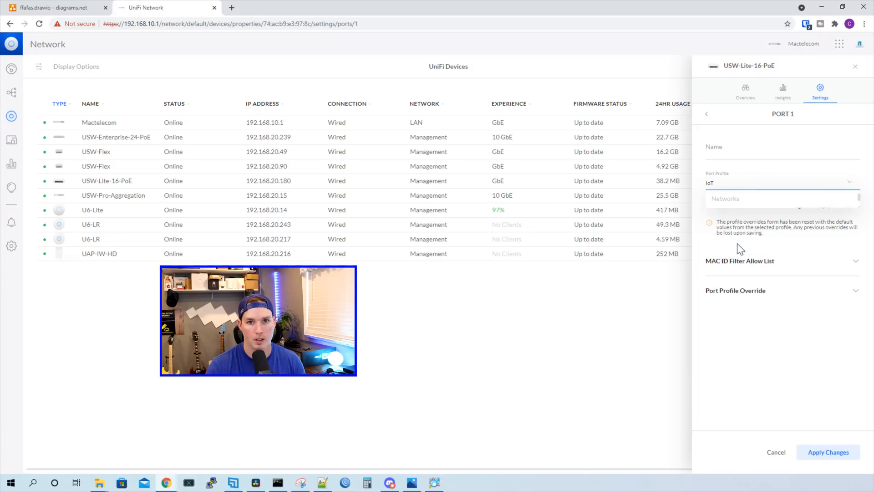
pyautogui.click(830, 453)
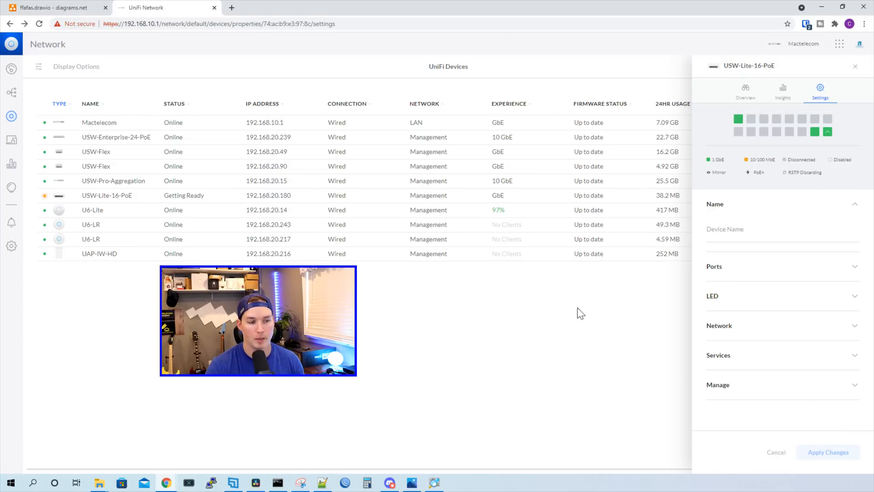
# Look up the MactelecomUNVRPro client's uplink and open the settings of port 23 on the USW-Pro-Aggregation switch.
pyautogui.click(11, 140)
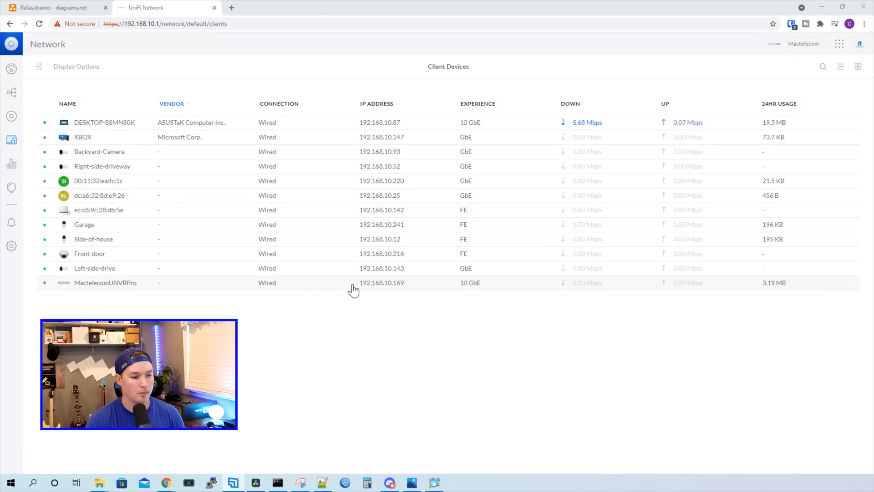
pyautogui.click(408, 286)
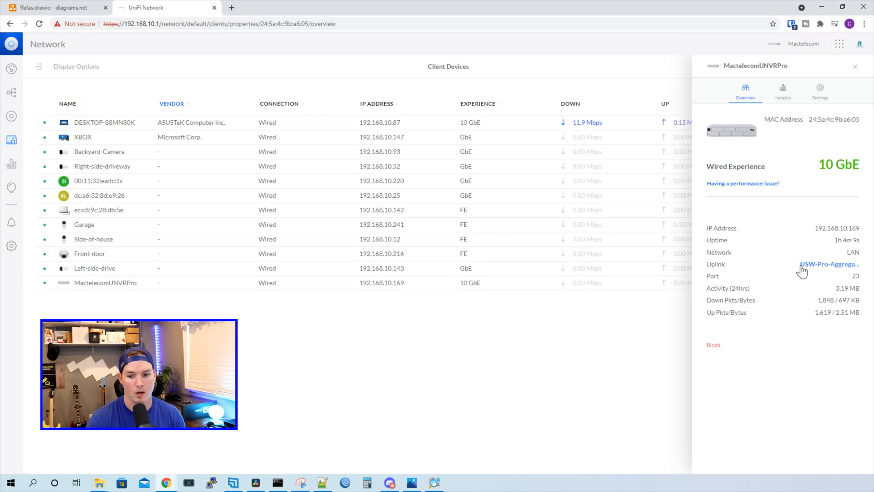
pyautogui.click(839, 268)
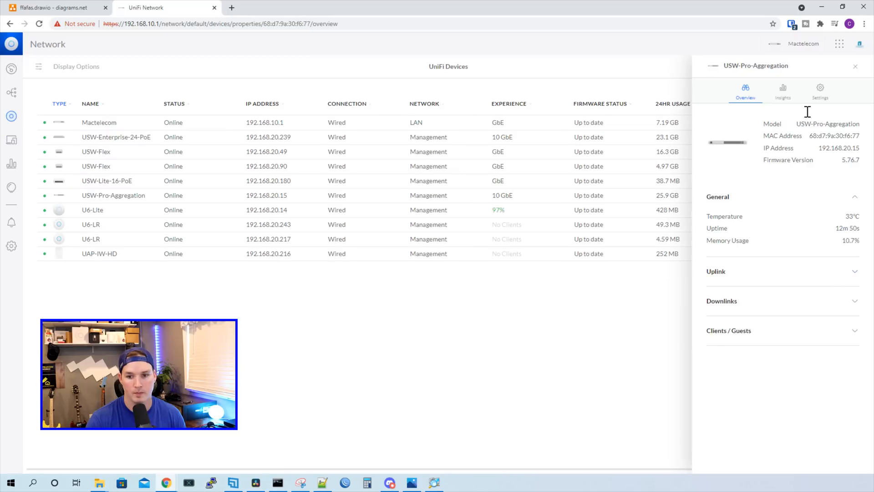
pyautogui.click(821, 90)
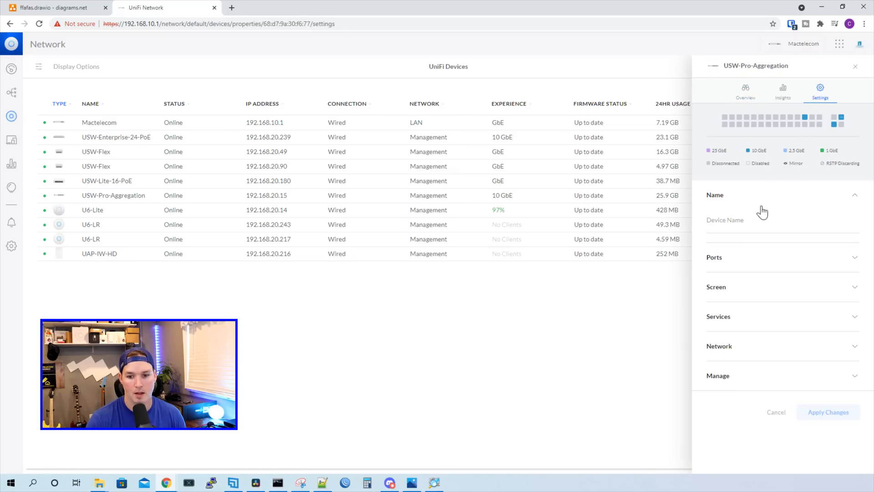
pyautogui.scroll(-7, 740, 264)
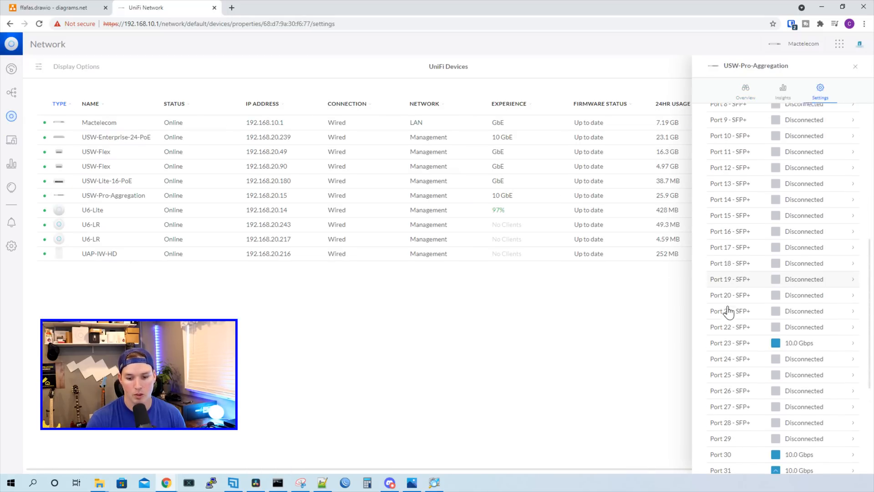
pyautogui.click(745, 337)
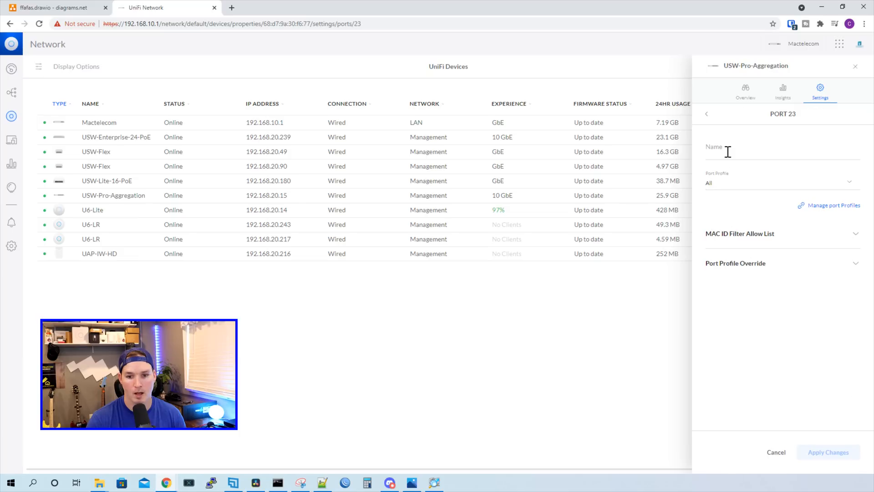
# Name port 23 on the USW-Pro-Aggregation "UNVR Pro", set its port profile to Camera and apply the changes.
pyautogui.click(724, 153)
pyautogui.write('UNVR Pro')
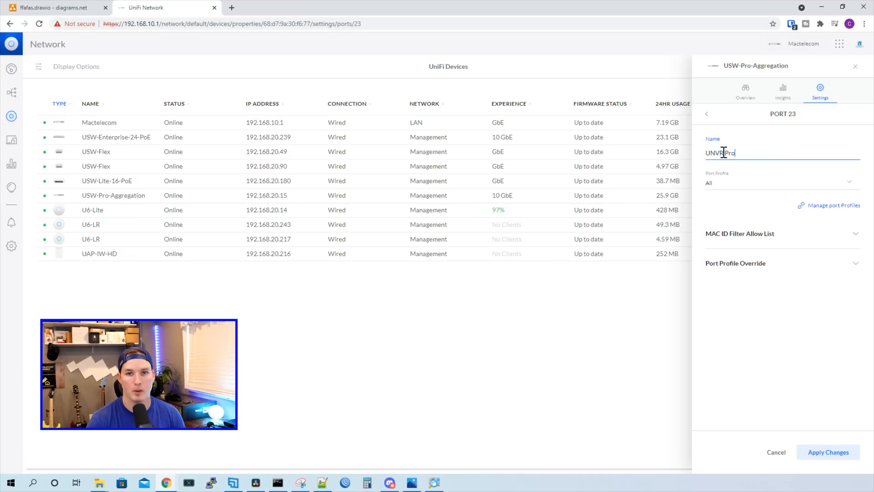
pyautogui.click(728, 183)
pyautogui.scroll(-1, 744, 223)
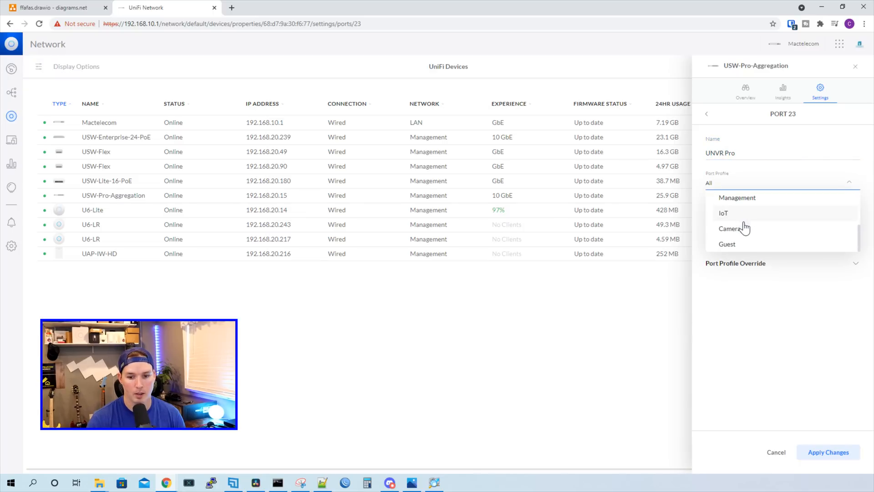
pyautogui.click(744, 228)
pyautogui.click(846, 455)
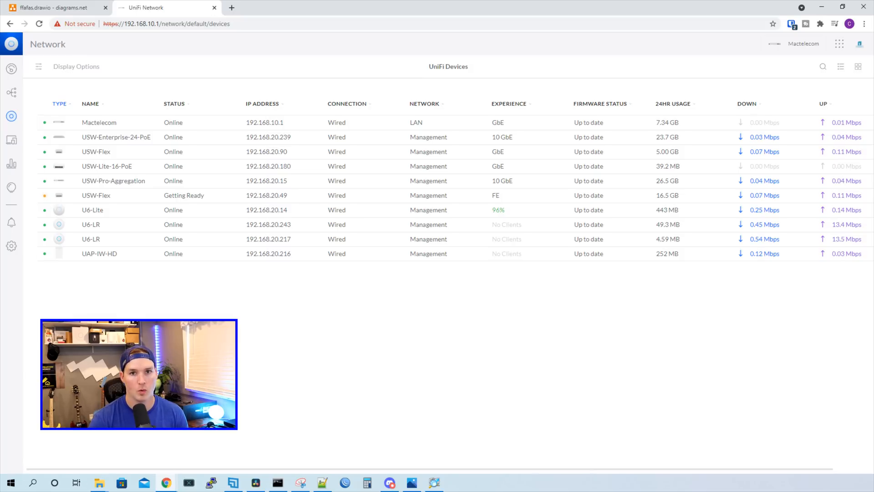
# Open the firewall rules and groups within the Global Threat Management settings.
pyautogui.click(11, 247)
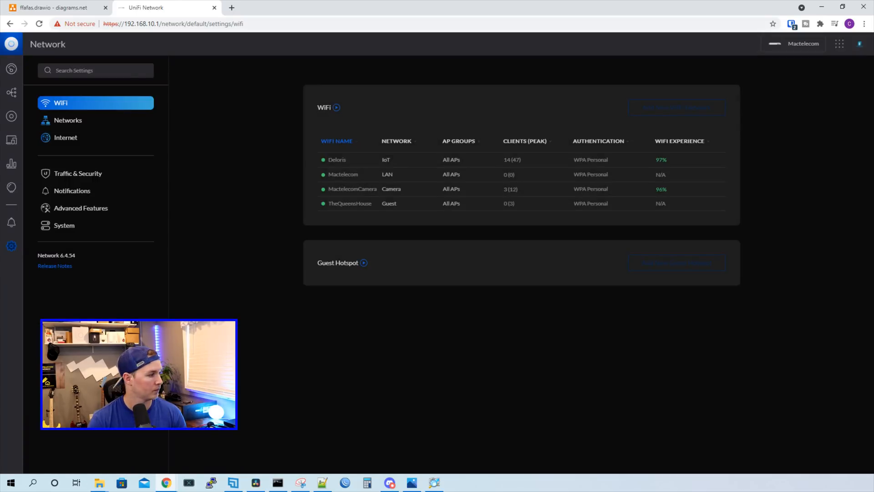
pyautogui.click(87, 177)
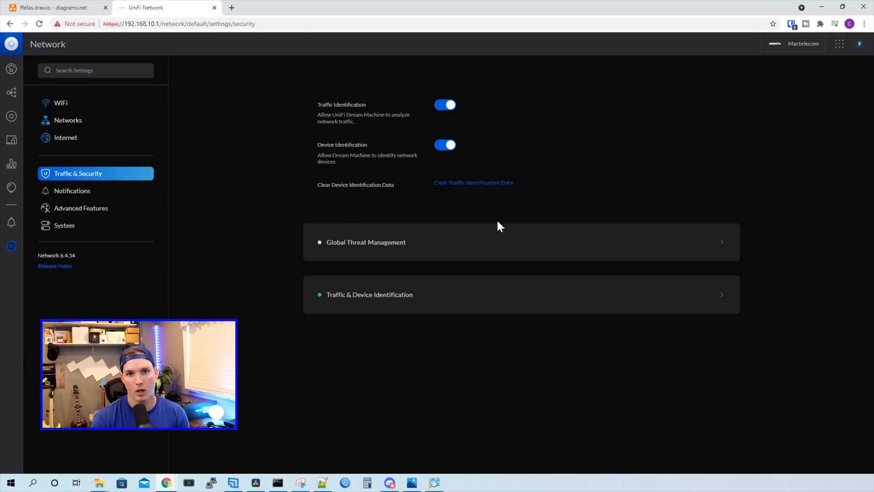
pyautogui.click(418, 247)
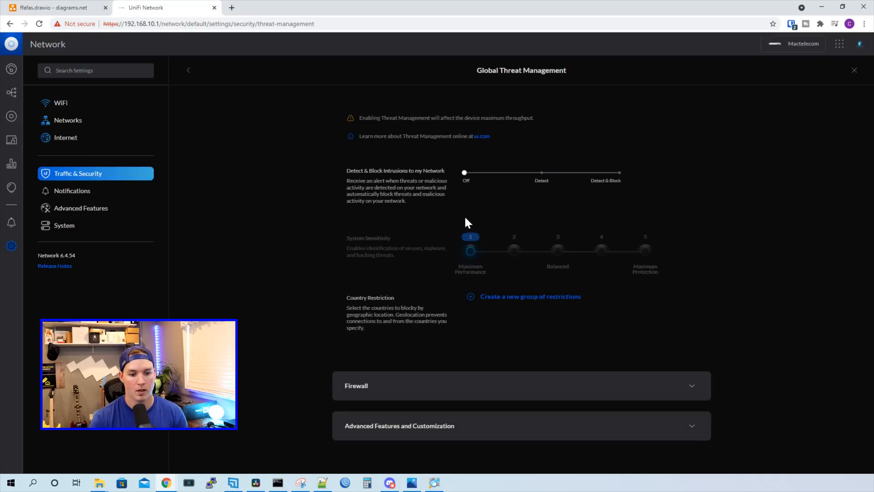
pyautogui.click(379, 390)
pyautogui.scroll(-4, 595, 291)
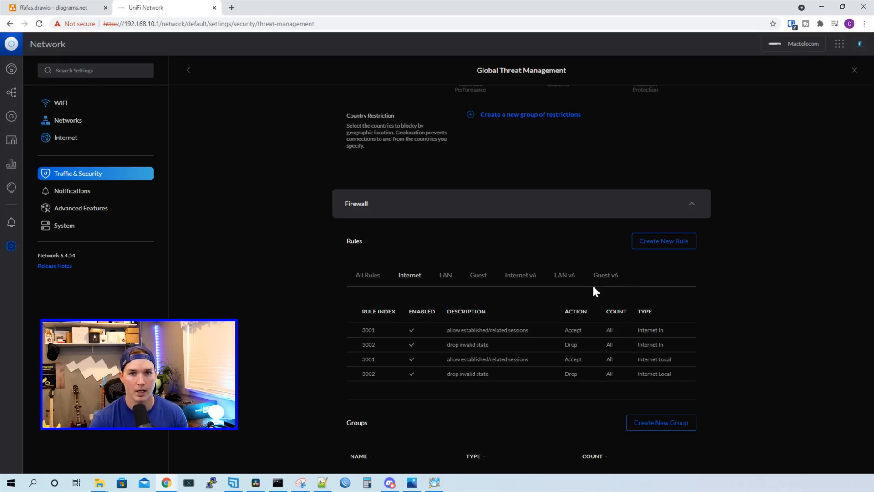
pyautogui.scroll(-2, 594, 287)
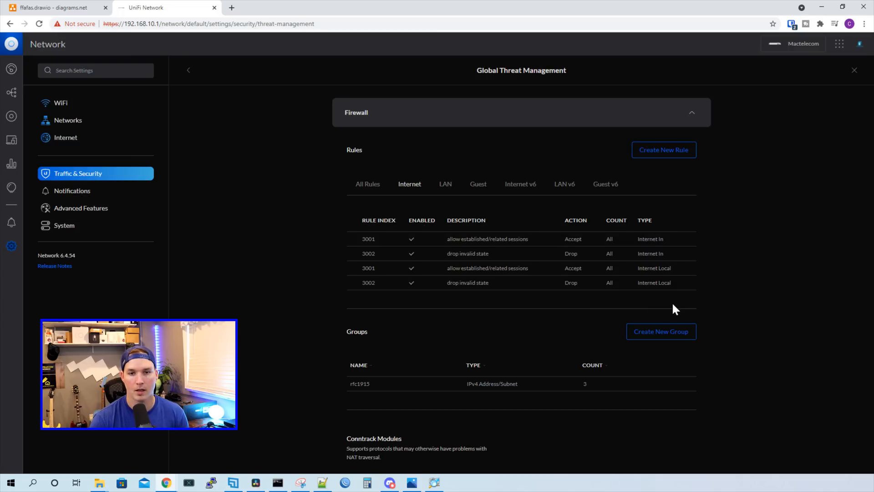
# Start a new firewall group named RFC1918 with the type IPv4 Address/Subnet.
pyautogui.click(668, 336)
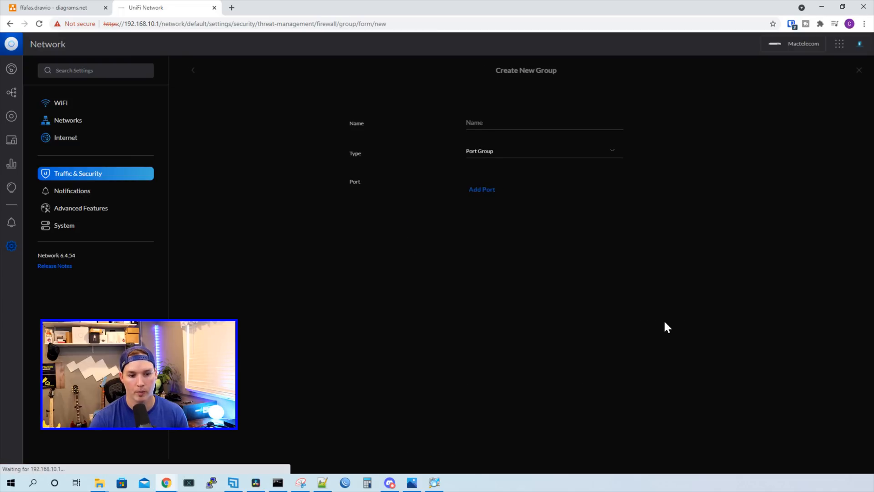
pyautogui.click(505, 123)
pyautogui.write('RF')
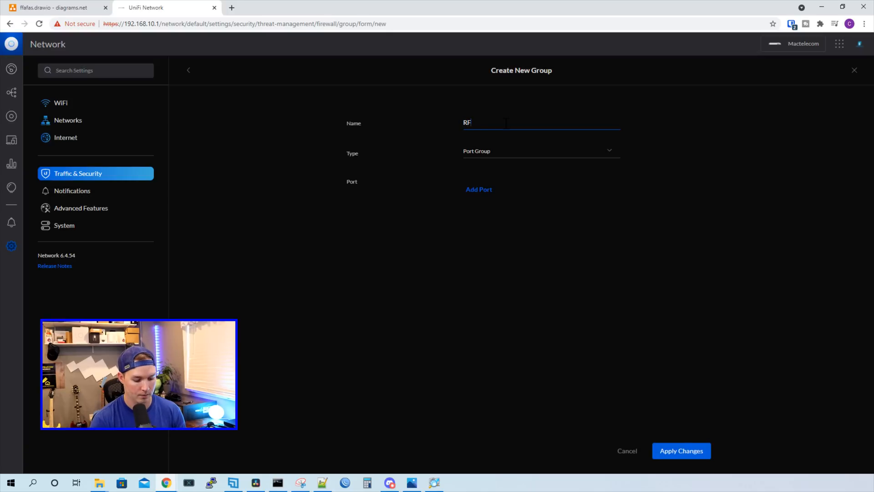
pyautogui.write('C1918')
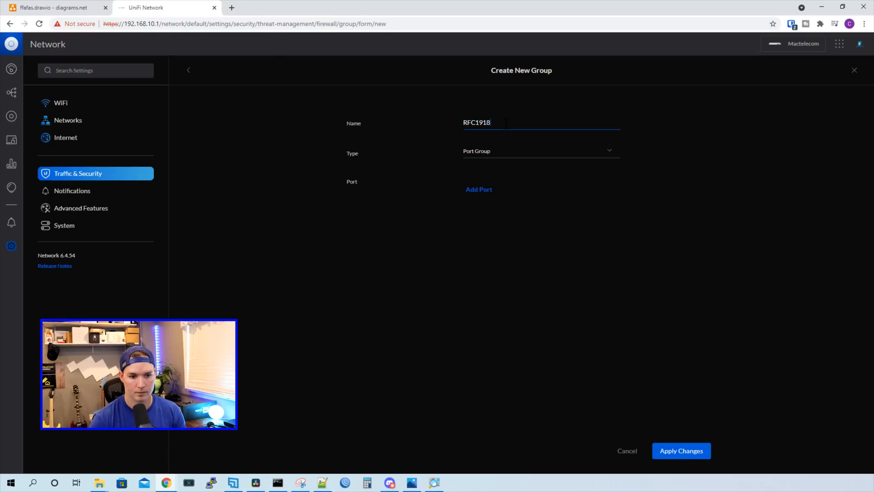
pyautogui.click(491, 155)
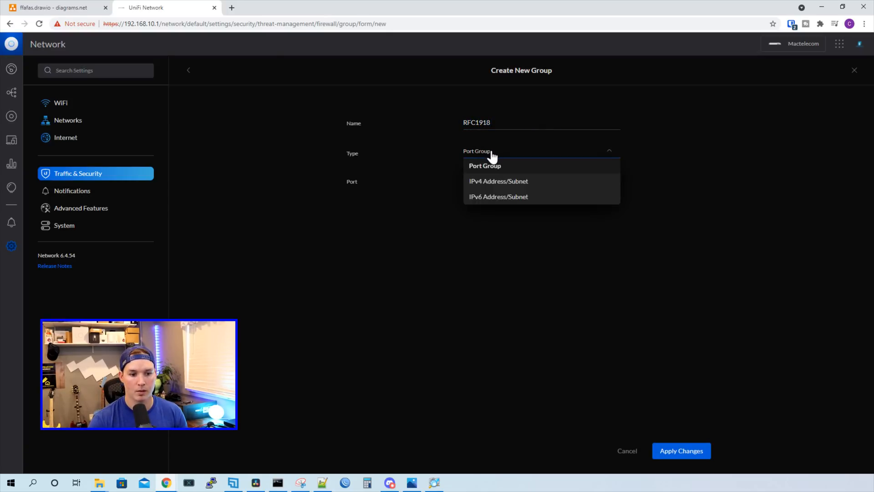
pyautogui.click(514, 185)
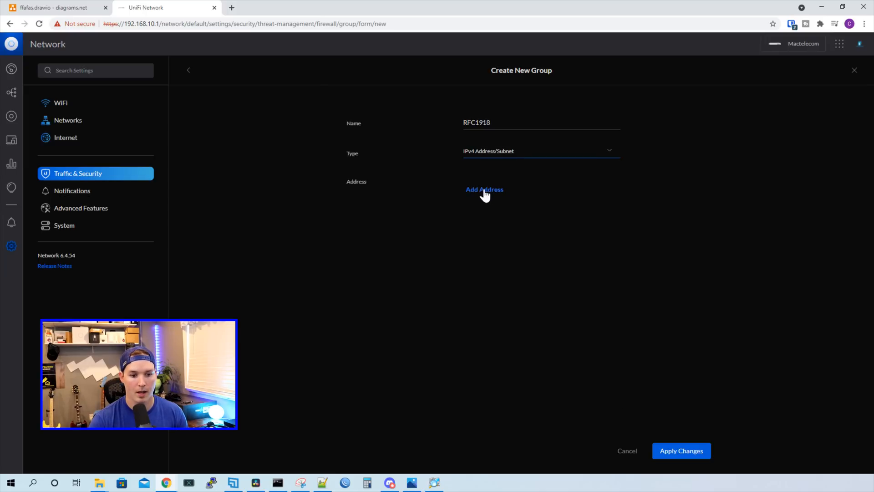
# Add the addresses 192.168.0.0/16, 172.16.0.0/12 and 10.0.0.0/8 to the RFC1918 group and apply the changes.
pyautogui.click(492, 189)
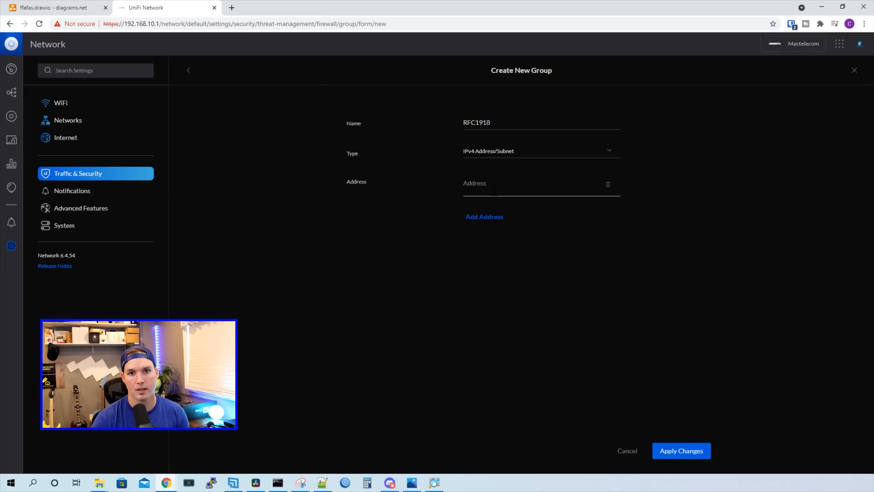
pyautogui.click(495, 188)
pyautogui.write('192.168')
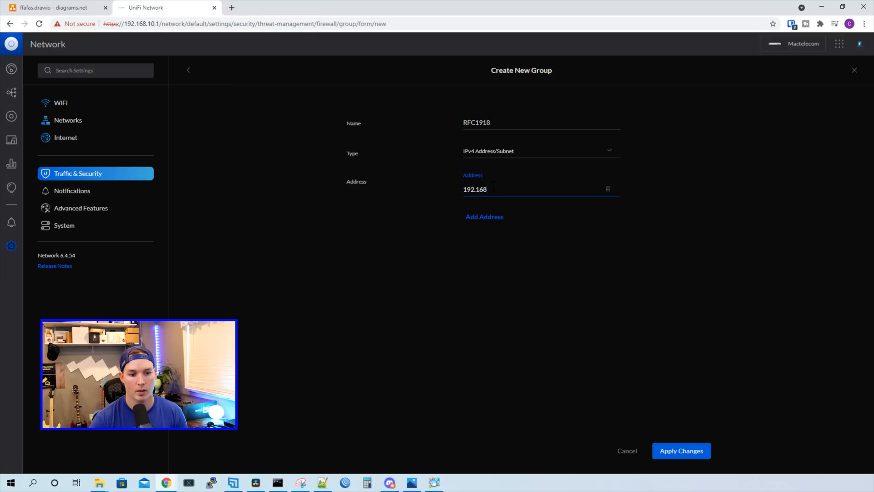
pyautogui.write('.0.0/16')
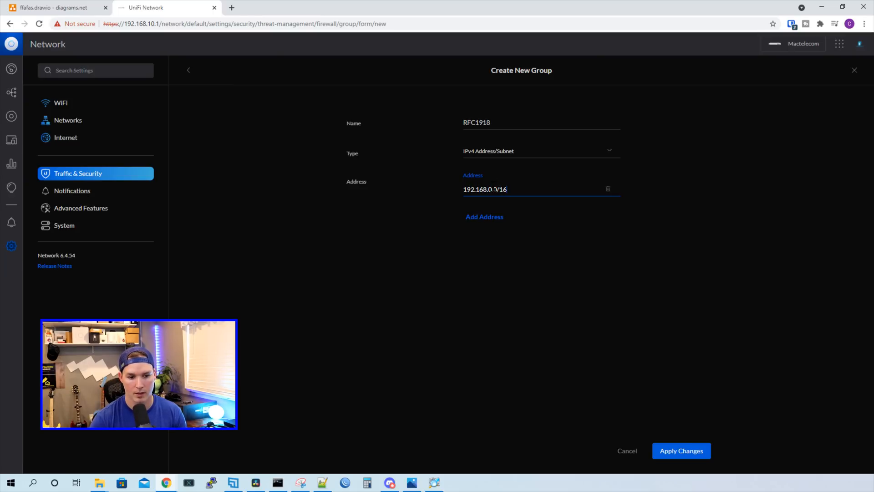
pyautogui.click(491, 218)
pyautogui.write('17')
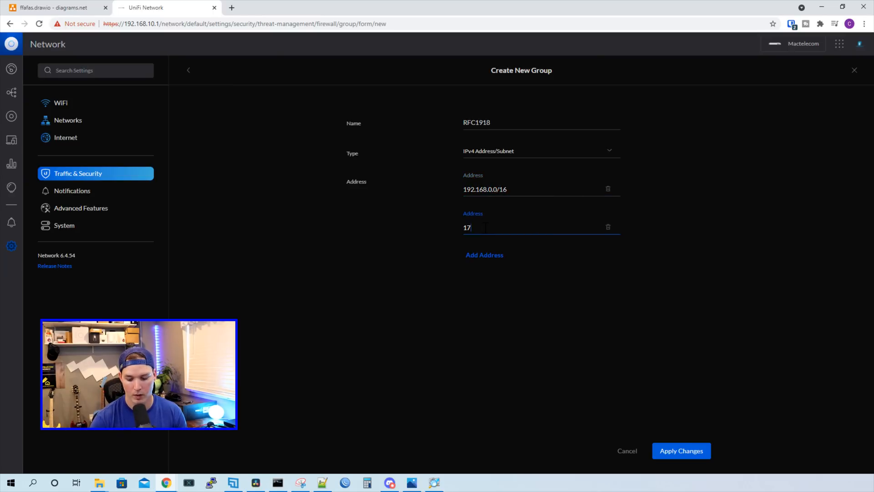
pyautogui.write('2.16.0.0/12')
pyautogui.click(495, 254)
pyautogui.write('10.0.0')
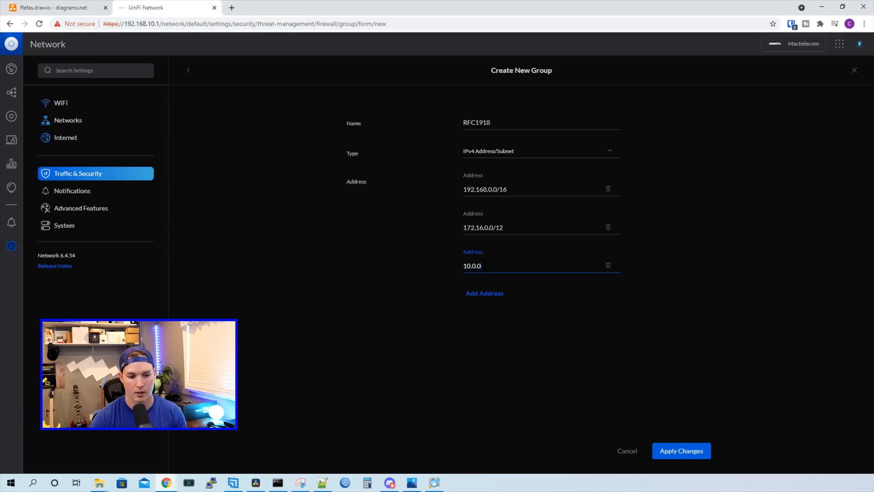
pyautogui.write('.0/8')
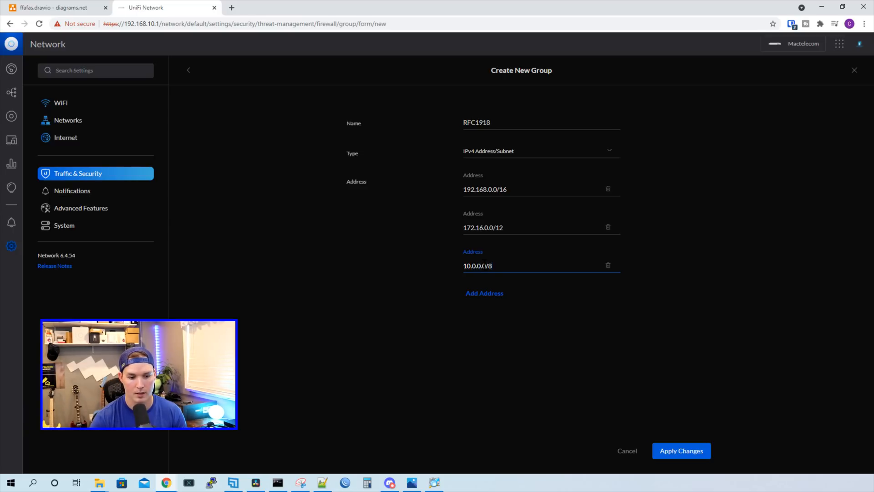
pyautogui.click(681, 445)
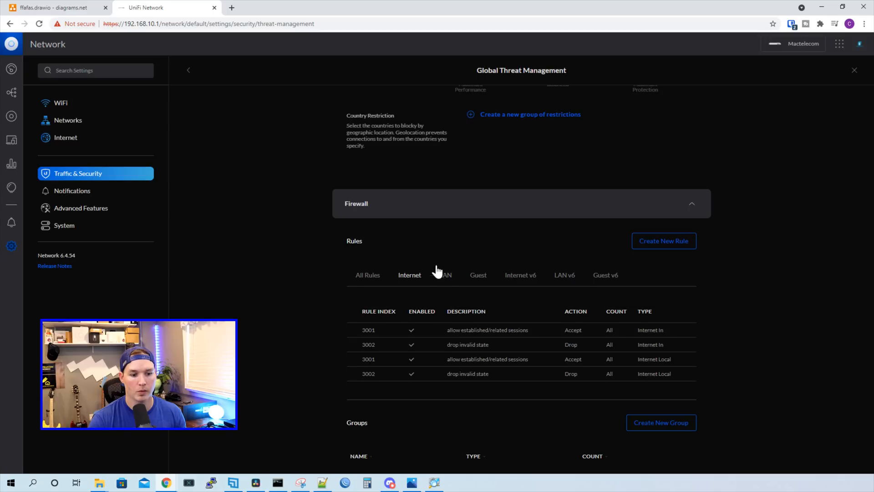
# Start a new firewall rule of type LAN In with the description "Allow established and related".
pyautogui.click(448, 280)
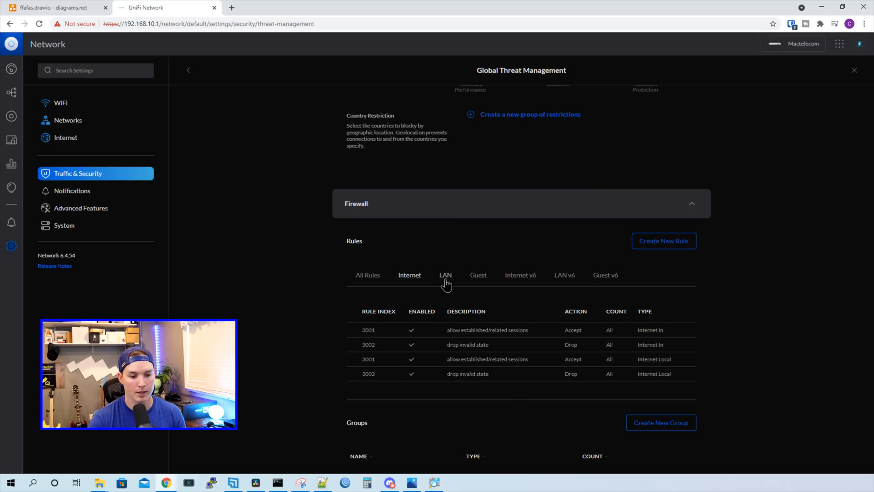
pyautogui.click(656, 246)
pyautogui.click(535, 119)
pyautogui.click(501, 181)
pyautogui.click(500, 147)
pyautogui.write('Allow established and related')
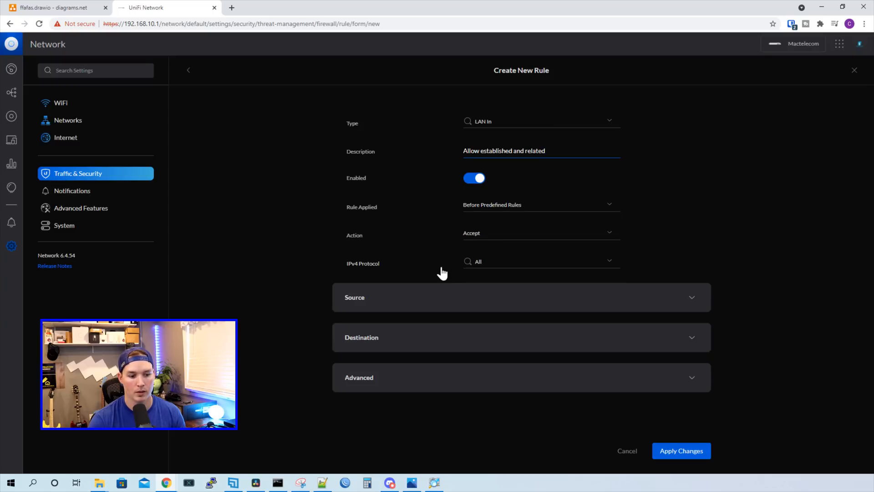
# Enable Match State Established and Match State Related for the new LAN In rule and apply the changes.
pyautogui.click(458, 306)
pyautogui.scroll(-2, 469, 316)
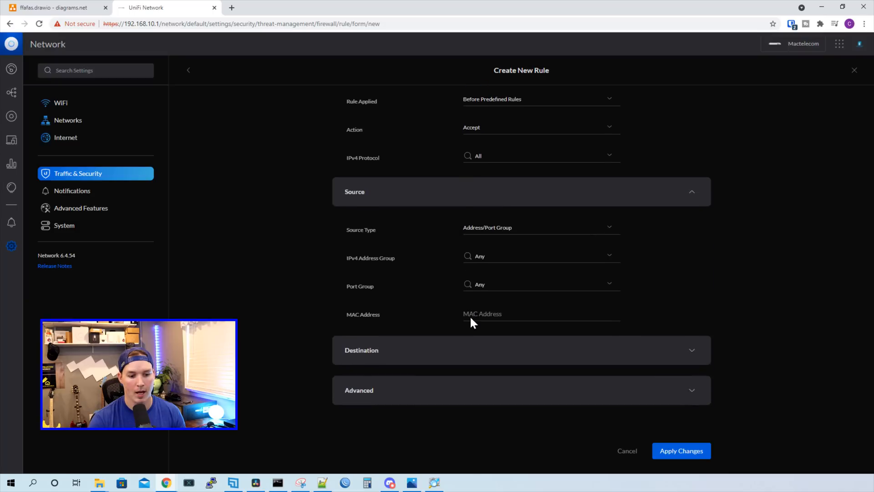
pyautogui.click(433, 398)
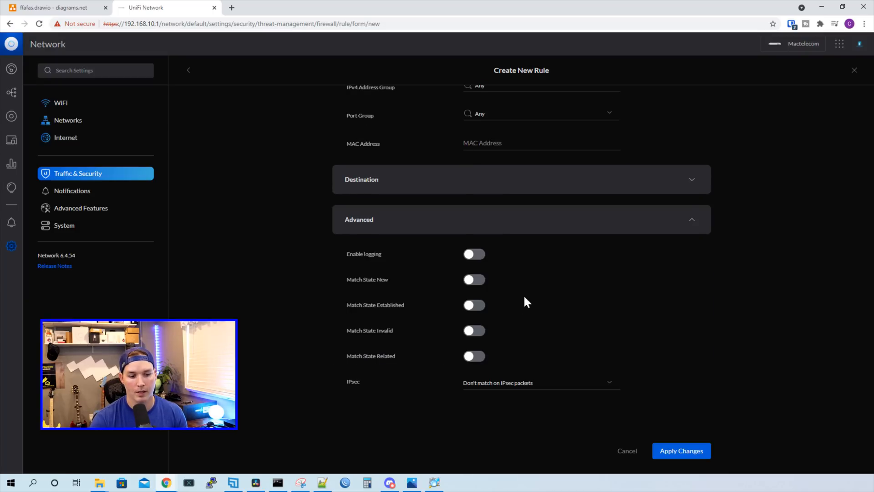
pyautogui.click(478, 310)
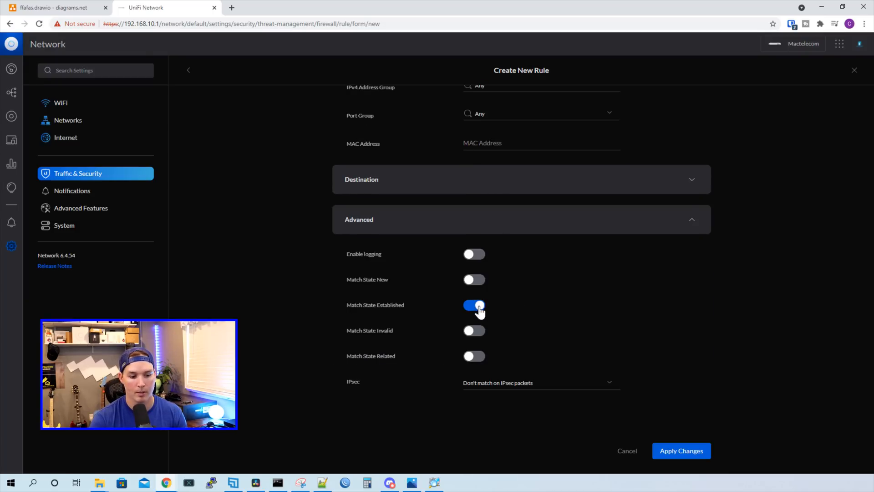
pyautogui.click(476, 356)
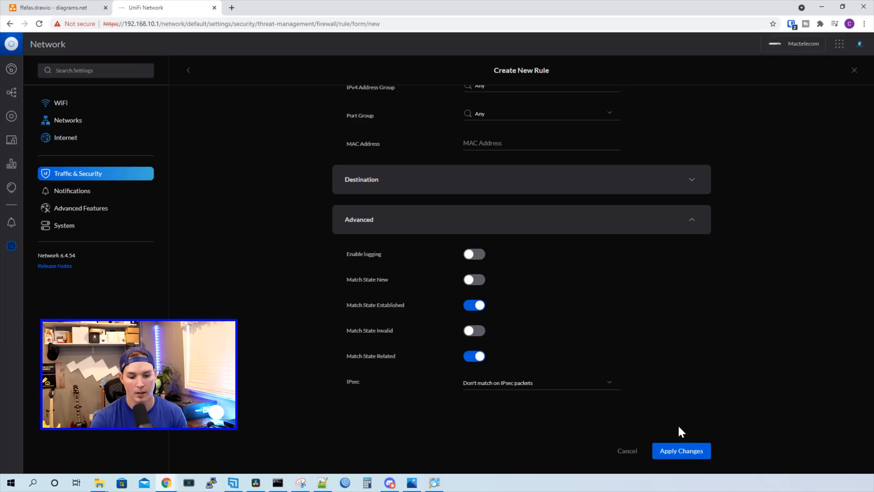
pyautogui.click(678, 451)
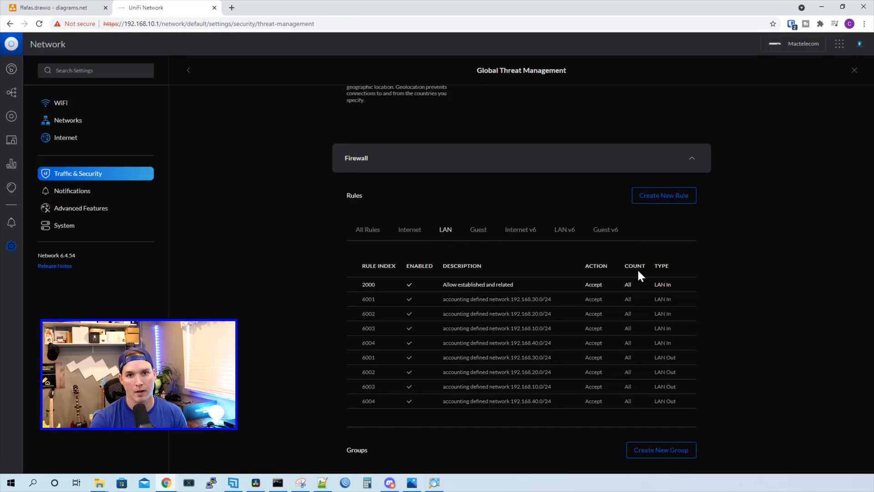
# Start a new LAN In firewall rule with the description "Drop invalid state" and the action Drop.
pyautogui.click(680, 200)
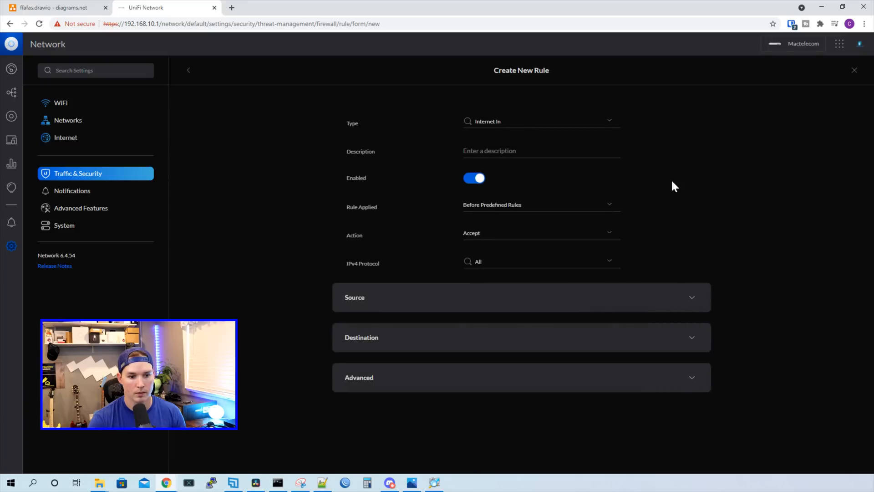
pyautogui.click(494, 121)
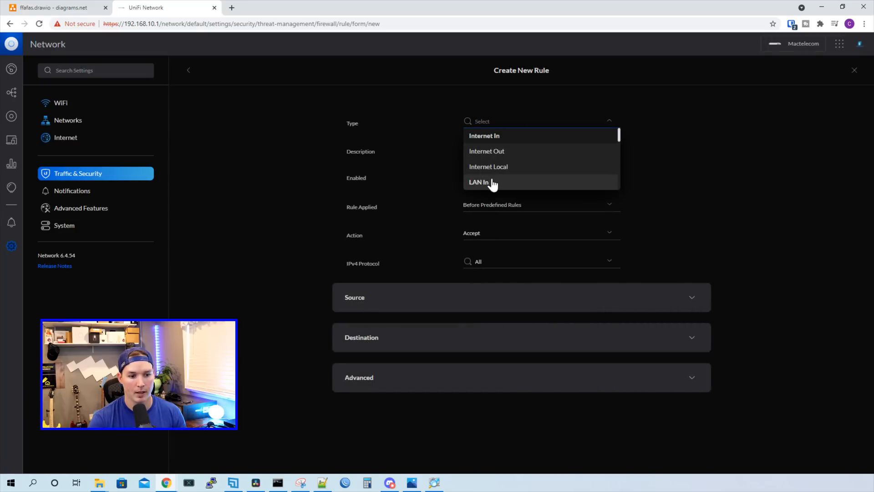
pyautogui.click(489, 182)
pyautogui.click(491, 151)
pyautogui.write('Drop ')
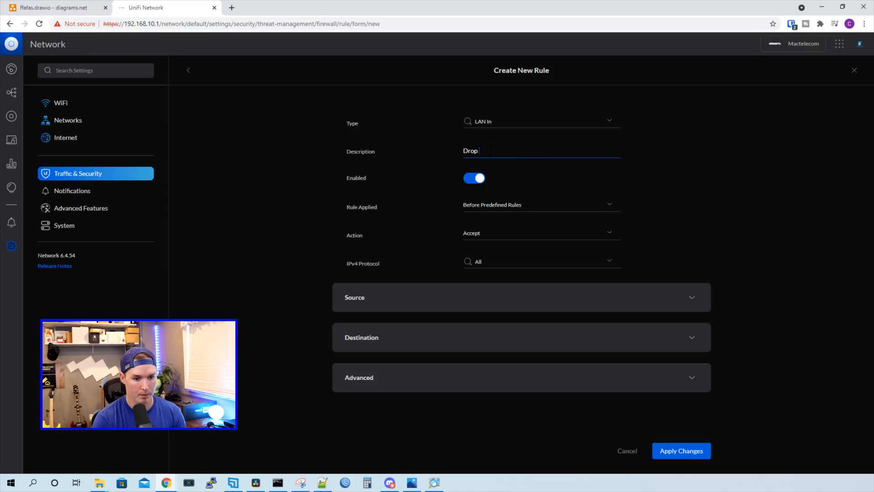
pyautogui.write('invalid state')
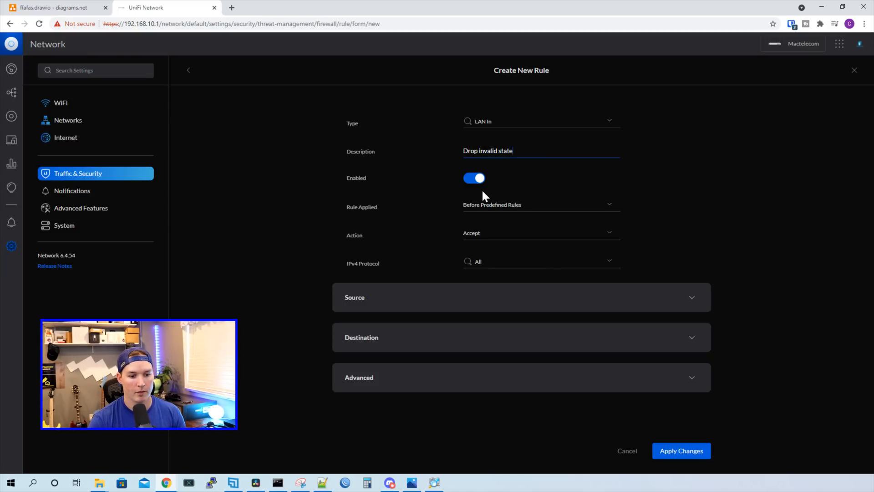
pyautogui.click(500, 235)
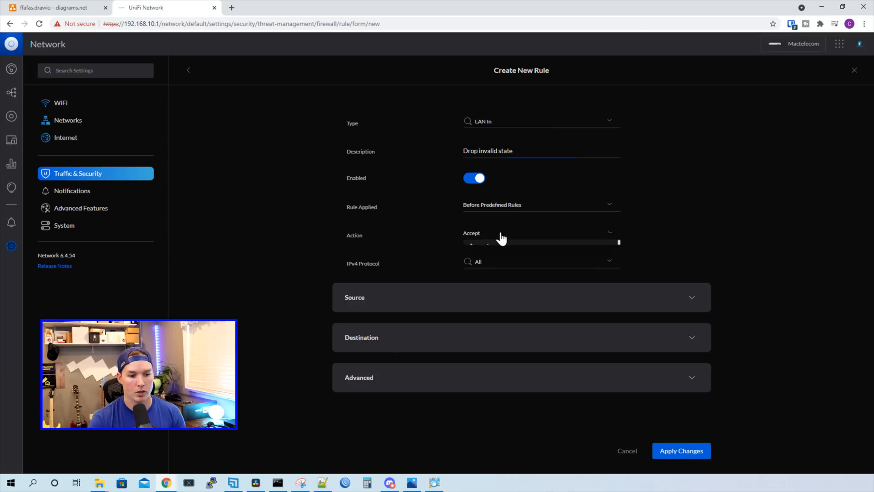
pyautogui.click(496, 277)
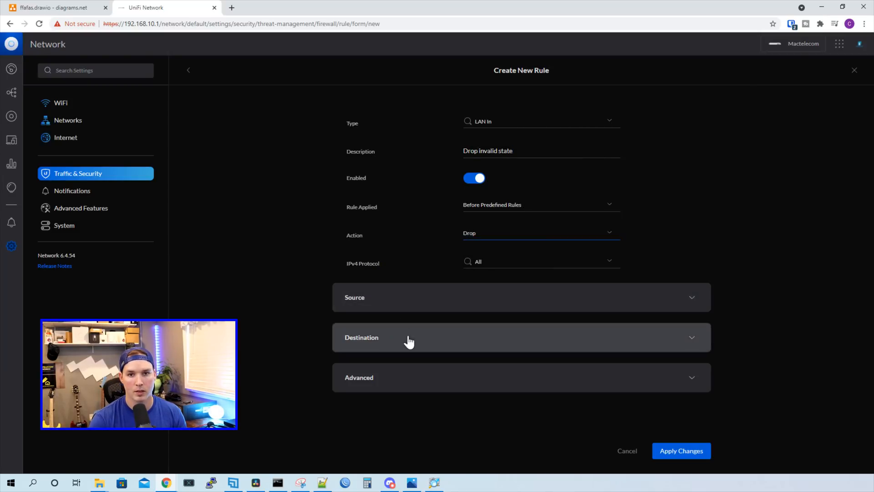
# Enable Match State Invalid for the "Drop invalid state" rule and apply the changes.
pyautogui.click(456, 390)
pyautogui.scroll(-3, 467, 373)
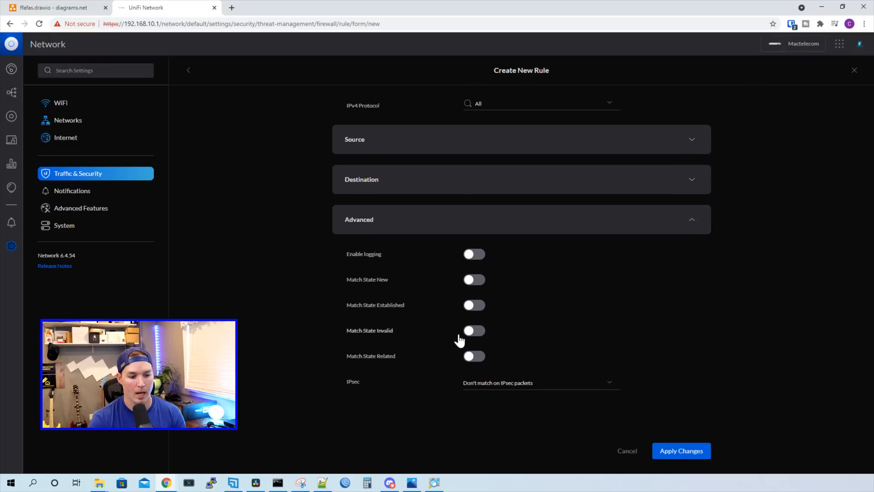
pyautogui.click(477, 334)
pyautogui.click(692, 452)
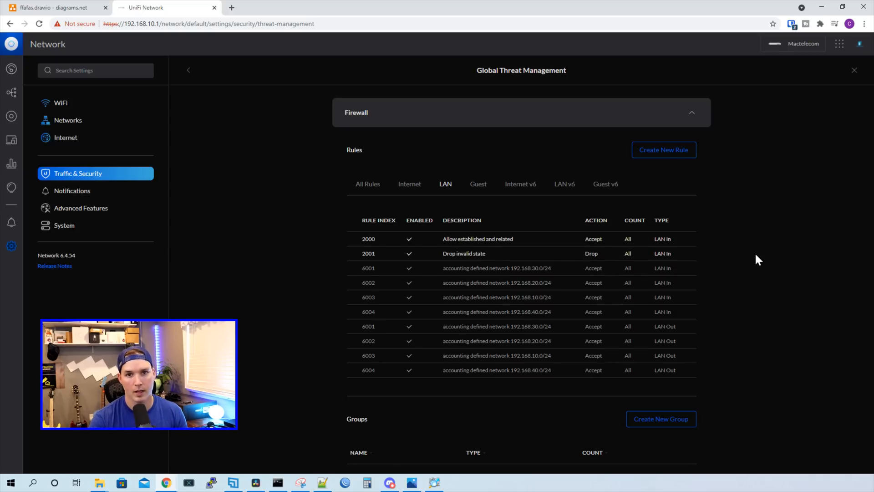
# Start a new firewall rule of type LAN In with the description "Allow LAN to all vlans".
pyautogui.click(677, 155)
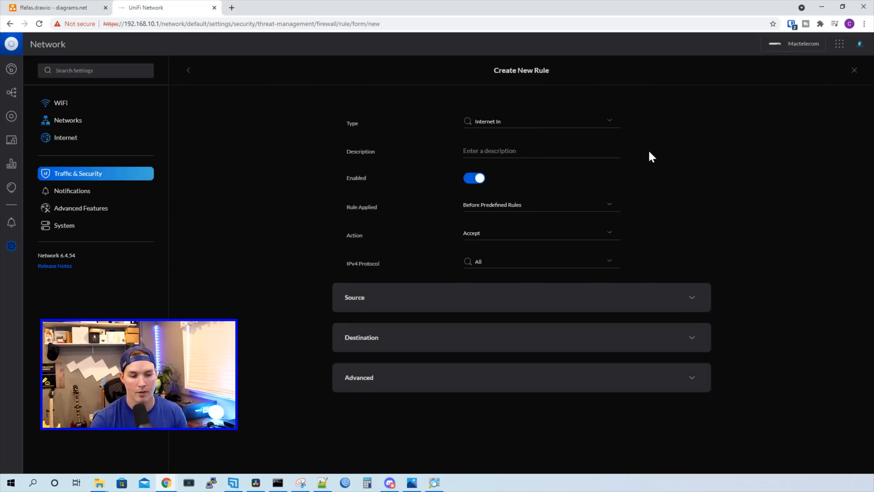
pyautogui.click(498, 122)
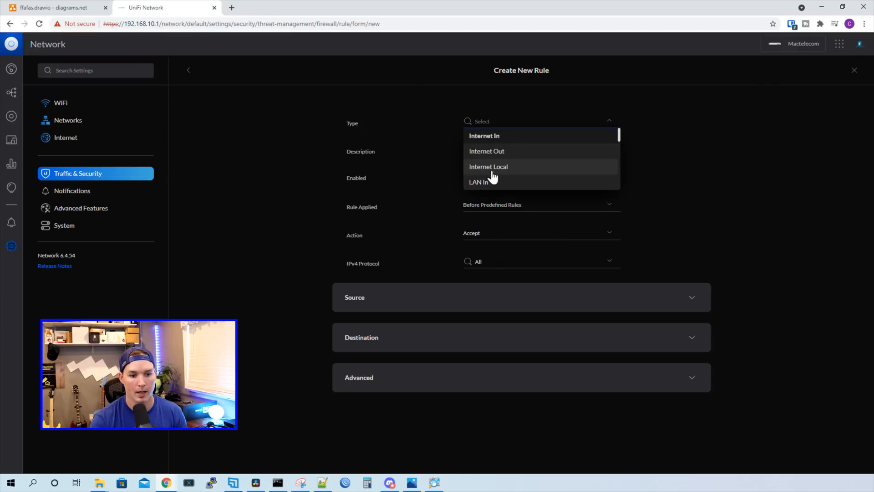
pyautogui.click(492, 180)
pyautogui.click(486, 154)
pyautogui.write('Allow LAN to all vlans')
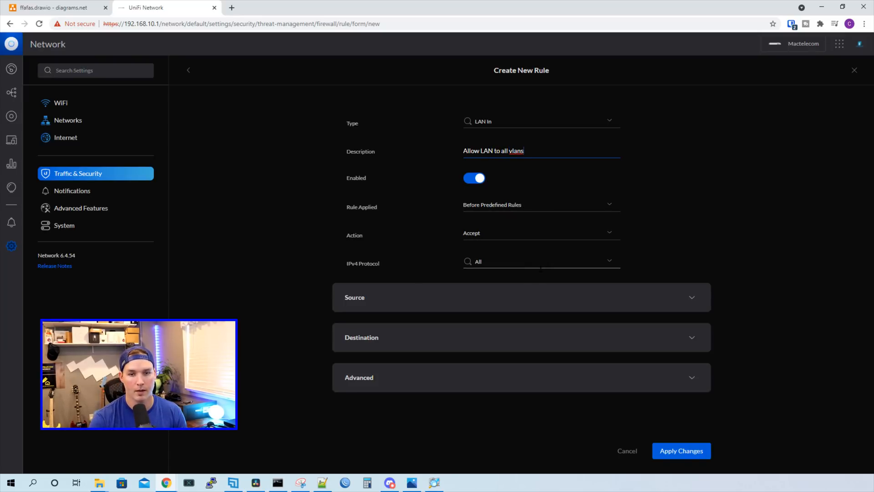
# Set the source type of the "Allow LAN to all vlans" rule to Network, using the LAN network.
pyautogui.click(520, 296)
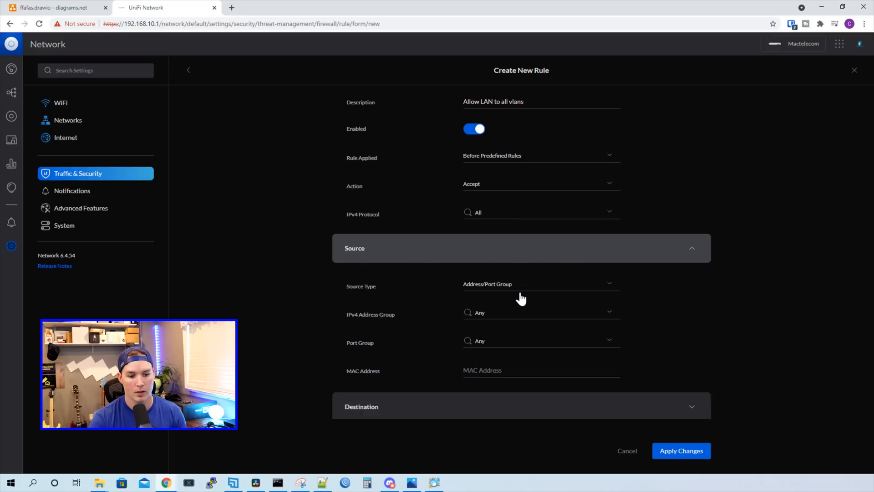
pyautogui.click(519, 242)
pyautogui.click(499, 275)
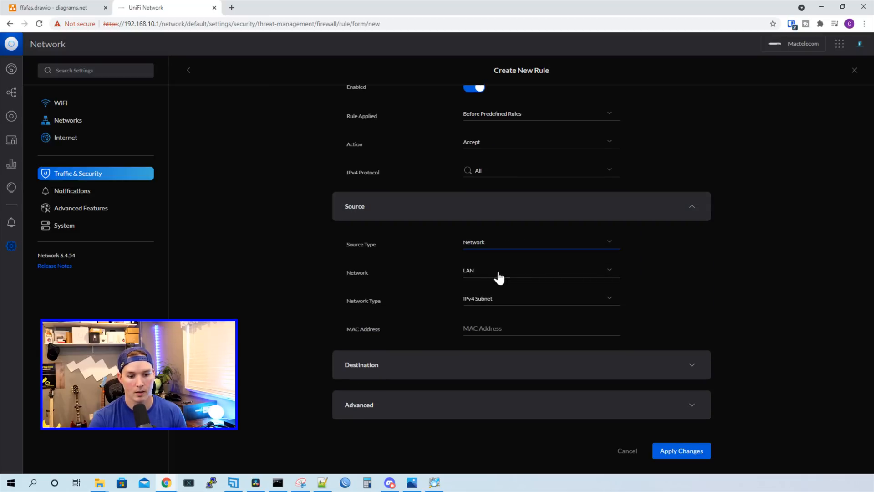
# Set the rule's destination IPv4 address group to RFC1918 and apply the changes.
pyautogui.click(495, 357)
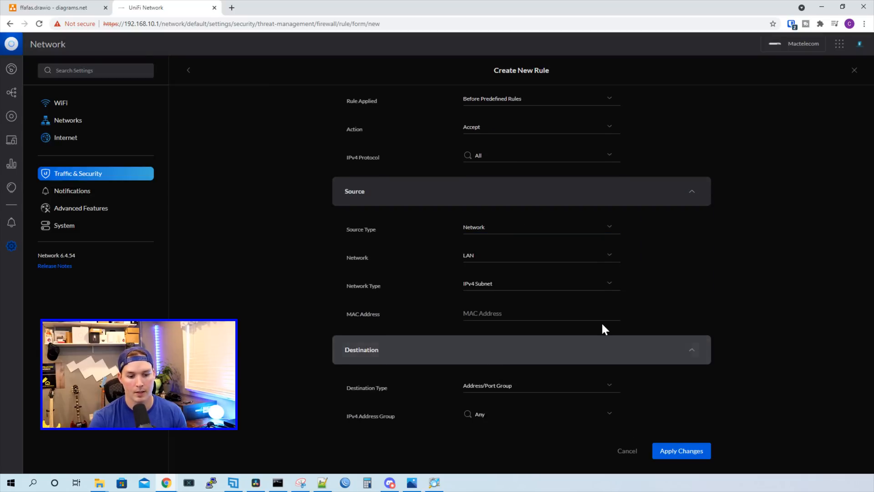
pyautogui.scroll(-2, 592, 330)
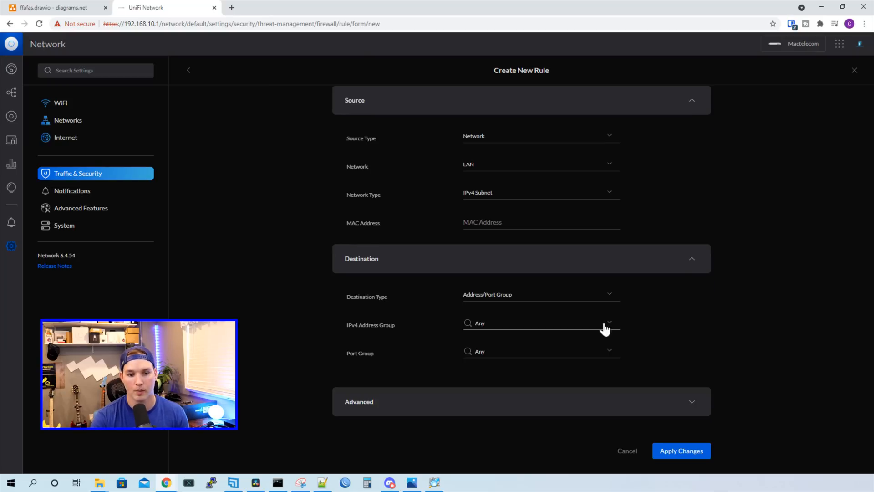
pyautogui.click(606, 325)
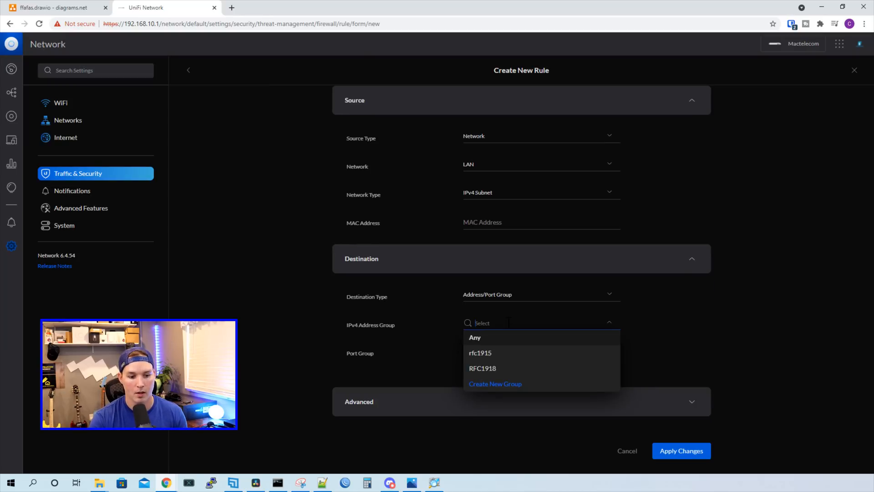
pyautogui.click(495, 368)
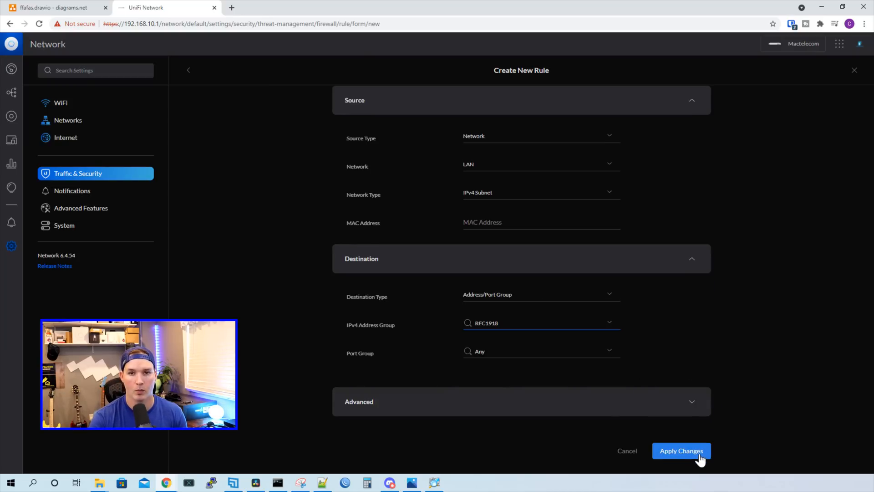
pyautogui.click(682, 451)
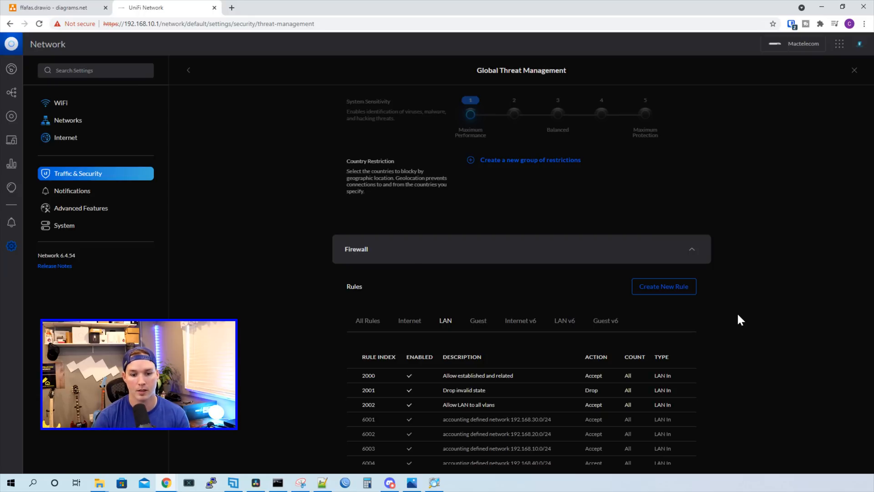
# Start a new LAN In firewall rule with the description "Block inter-vlan routing" and the action Drop.
pyautogui.click(687, 288)
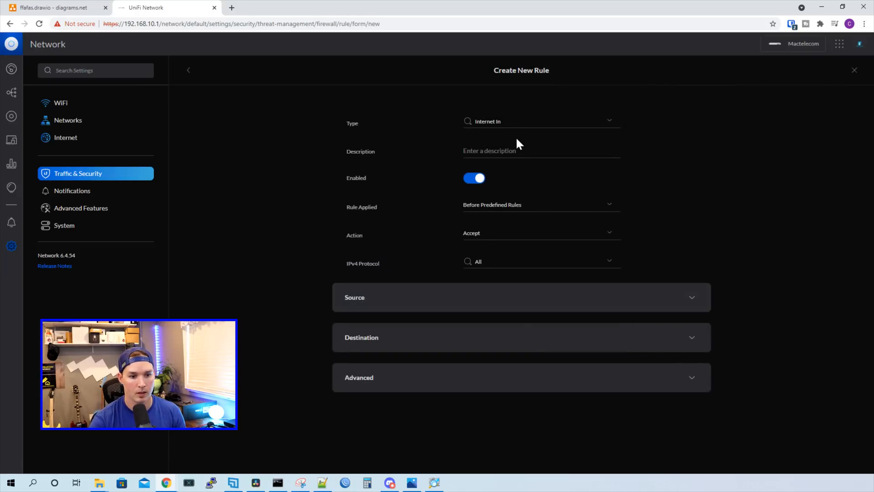
pyautogui.click(516, 122)
pyautogui.click(489, 184)
pyautogui.click(495, 150)
pyautogui.write('Block inter-vlan routing')
pyautogui.click(535, 232)
pyautogui.click(500, 279)
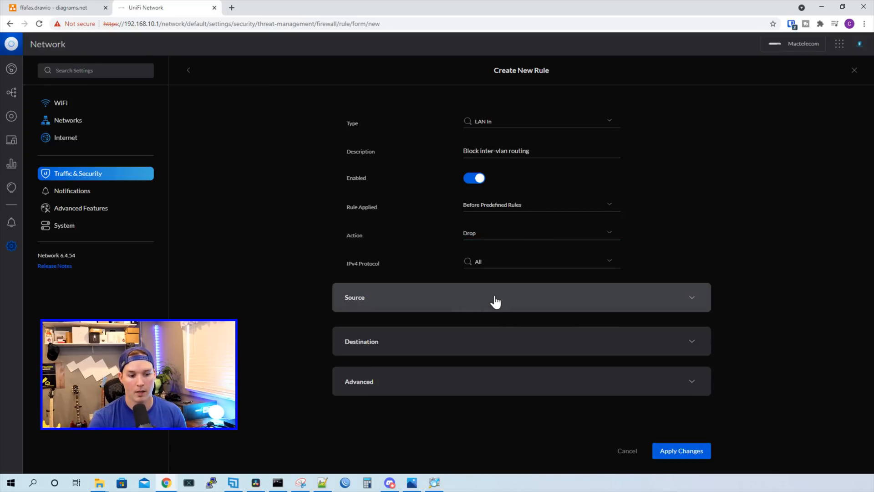
# Set both the source and destination IPv4 address groups of the inter-vlan rule to RFC1918 and apply the changes.
pyautogui.click(496, 301)
pyautogui.click(501, 361)
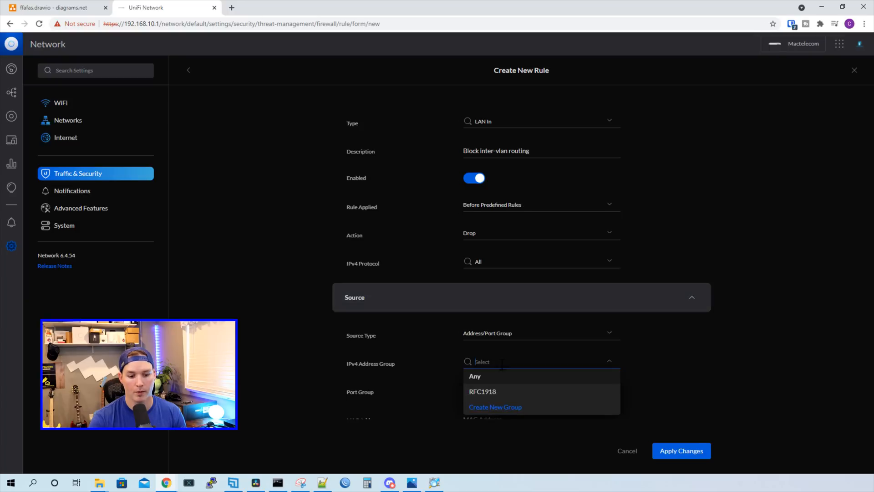
pyautogui.click(497, 393)
pyautogui.scroll(-2, 611, 357)
pyautogui.click(531, 360)
pyautogui.scroll(-2, 527, 357)
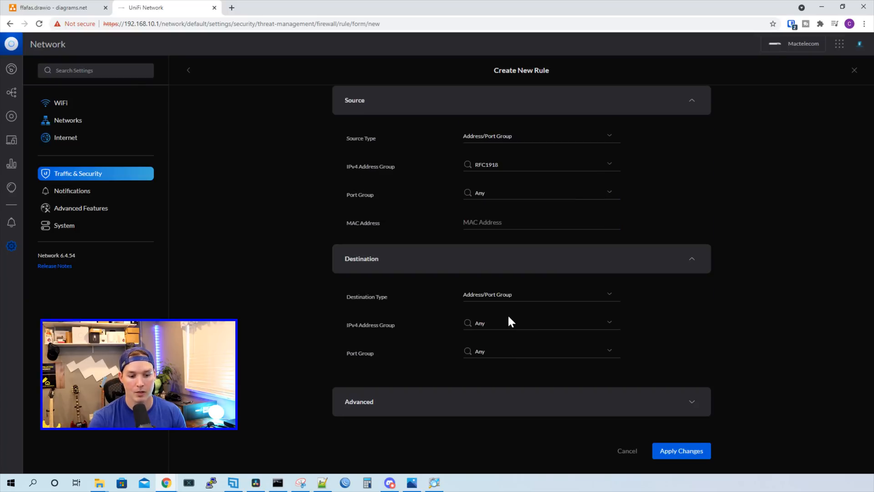
pyautogui.click(509, 323)
pyautogui.click(497, 355)
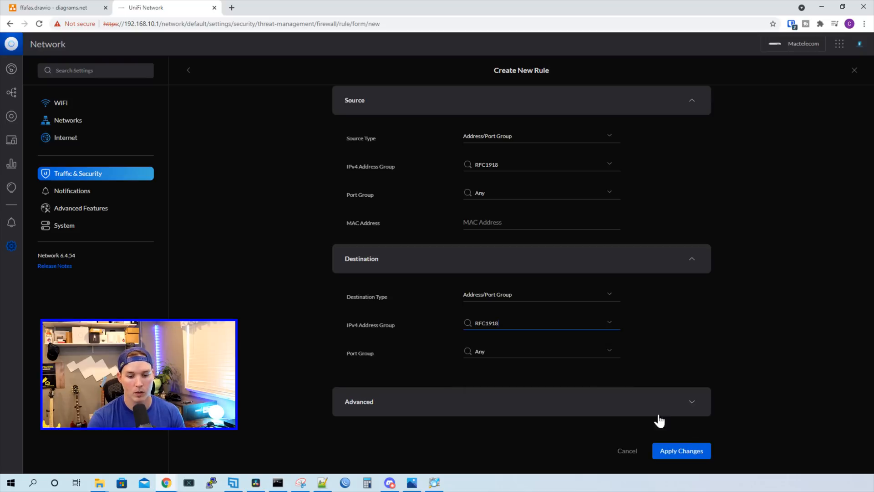
pyautogui.click(703, 454)
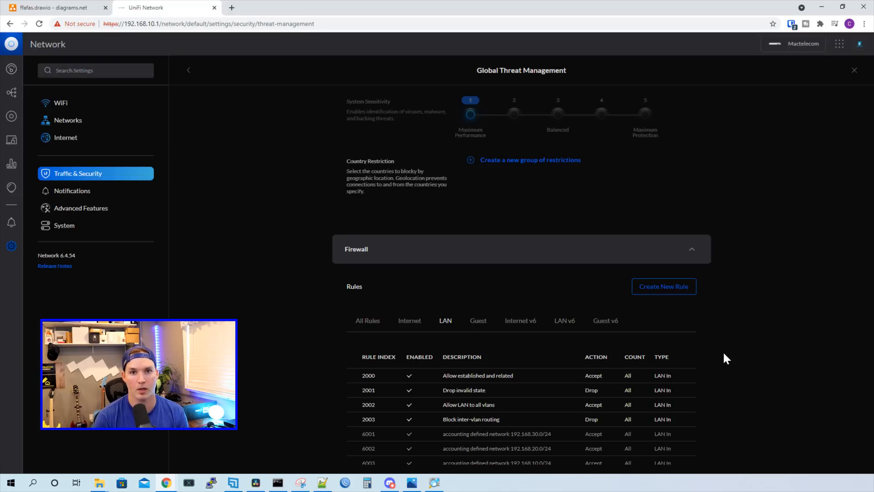
# Start a new firewall group named "Block IoT to Gateways" with the type IPv4 Address/Subnet.
pyautogui.scroll(-4, 742, 351)
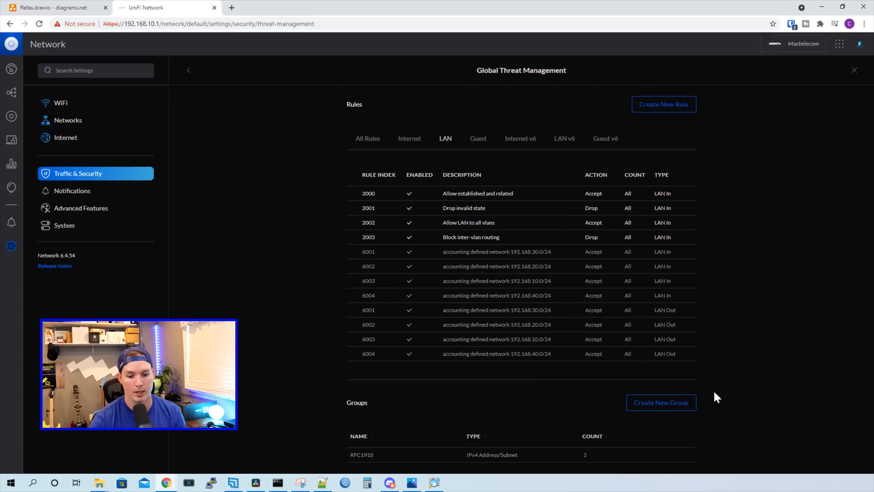
pyautogui.click(676, 412)
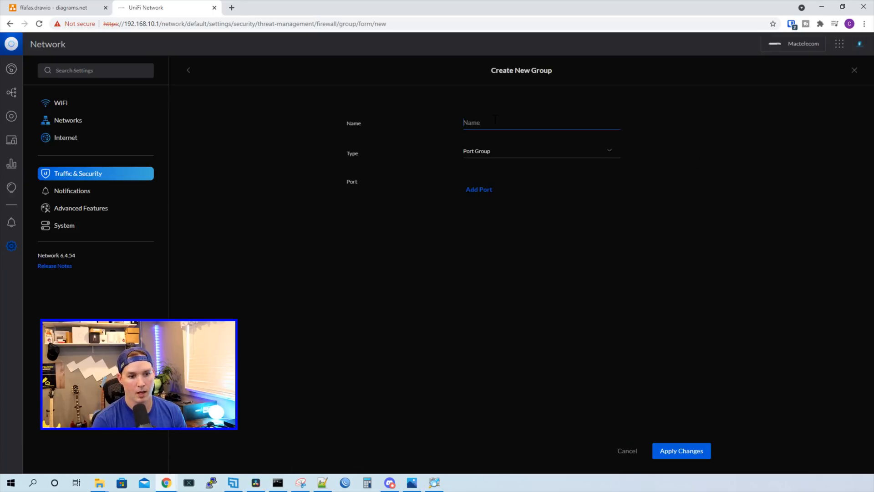
pyautogui.write('Block I')
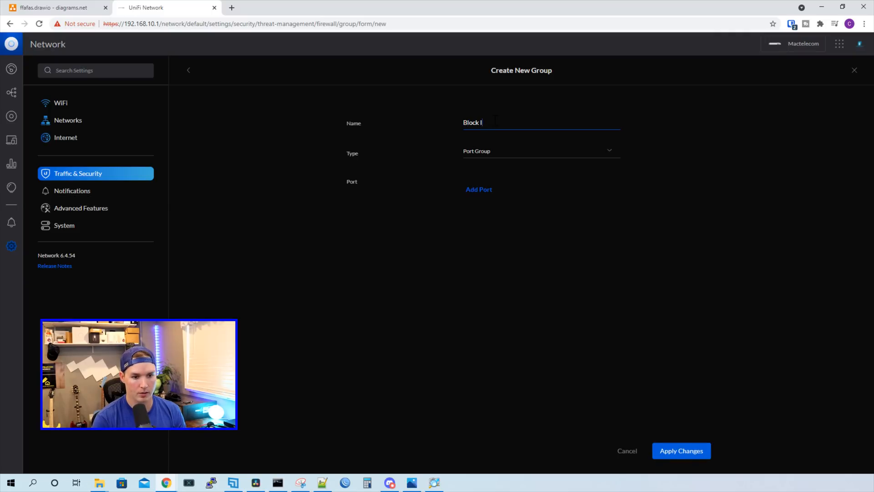
pyautogui.write('oT to Gateways')
pyautogui.click(501, 151)
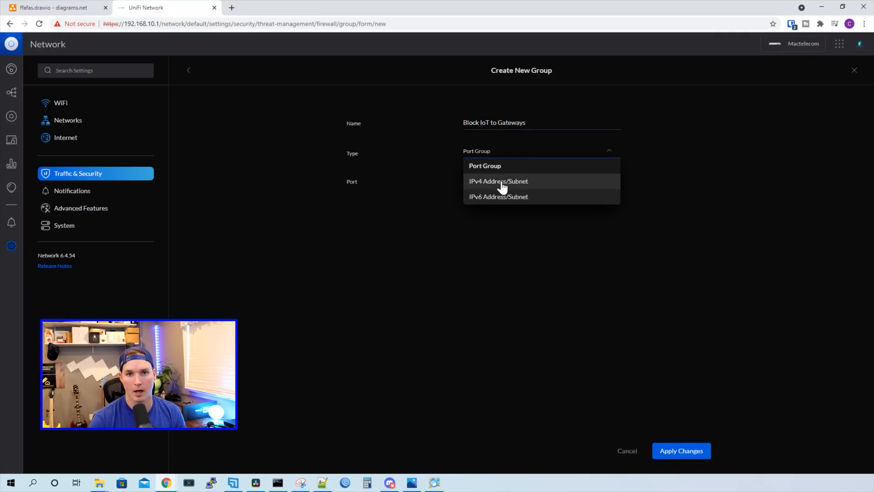
pyautogui.click(503, 185)
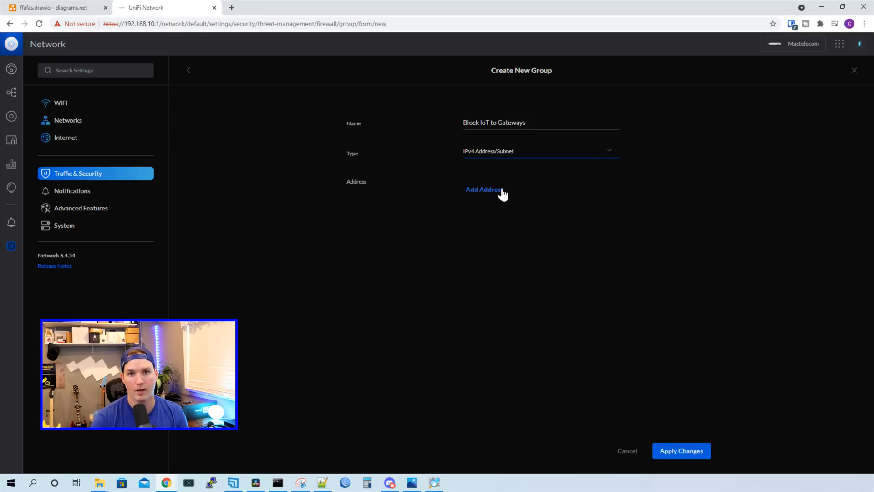
# Add the gateway addresses 192.168.10.1 and 192.168.20.1 to the new group, checking the network list in the diagram.
pyautogui.click(490, 193)
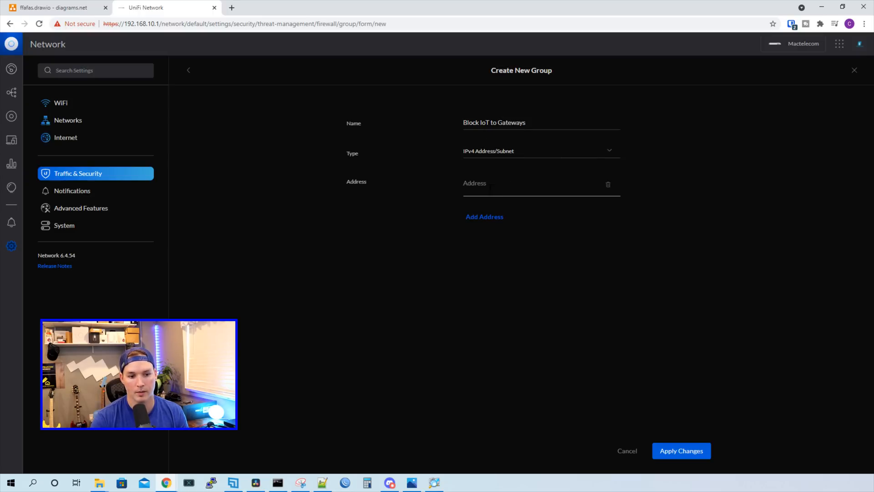
pyautogui.hotkey('ctrl', 'Tab')
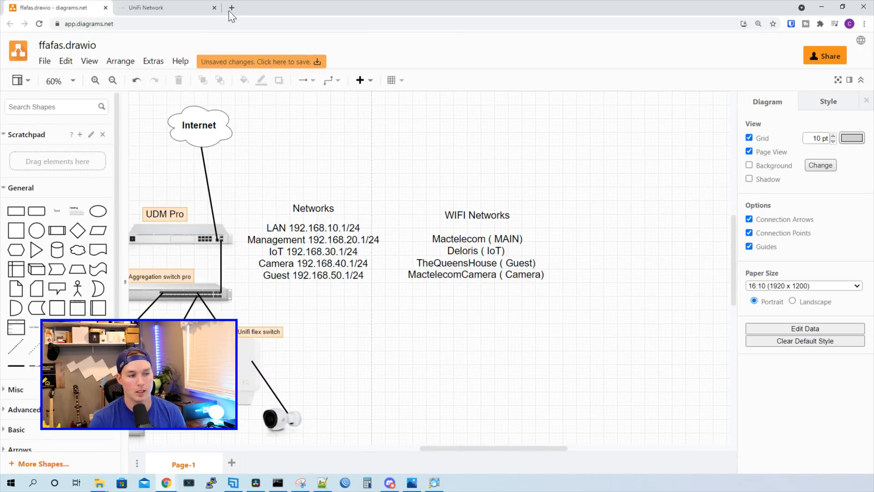
pyautogui.hotkey('ctrl', 'Tab')
pyautogui.click(506, 188)
pyautogui.write('192.168.10.1')
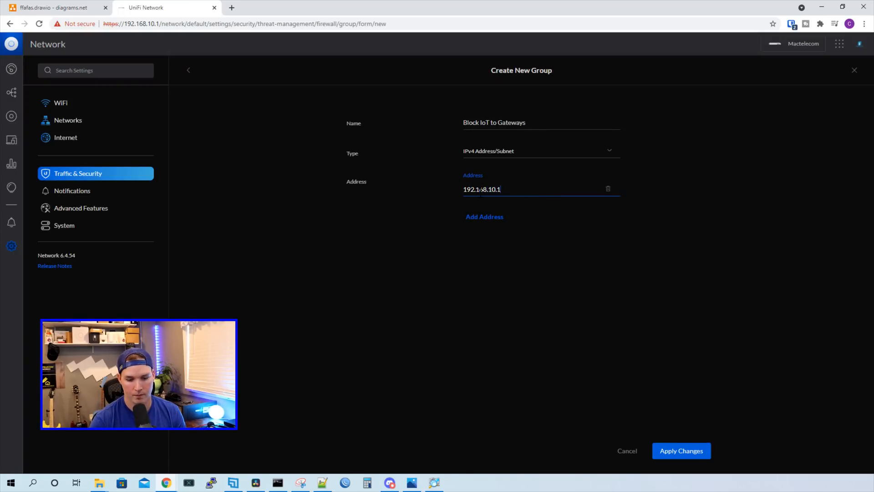
pyautogui.click(492, 217)
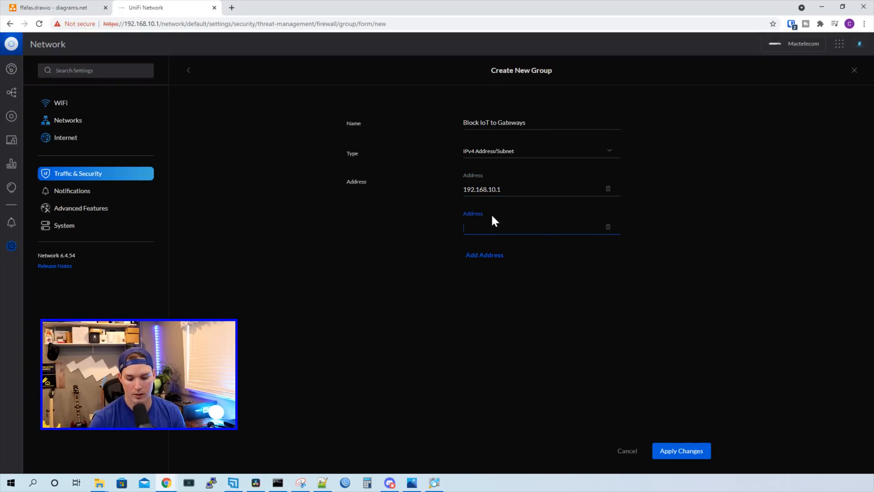
pyautogui.write('192.168.20.1')
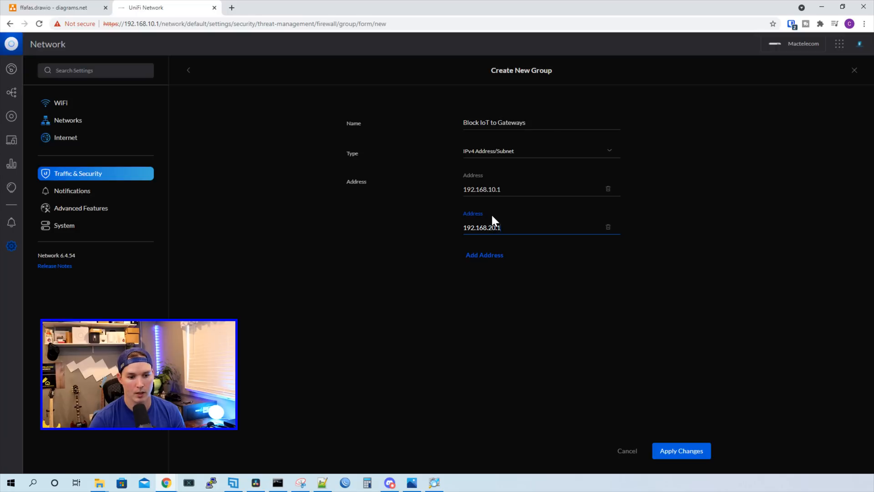
# Add the gateway addresses 192.168.40.1 and 192.168.50.1 to the group and apply the changes.
pyautogui.click(484, 256)
pyautogui.write('192.168.40.1')
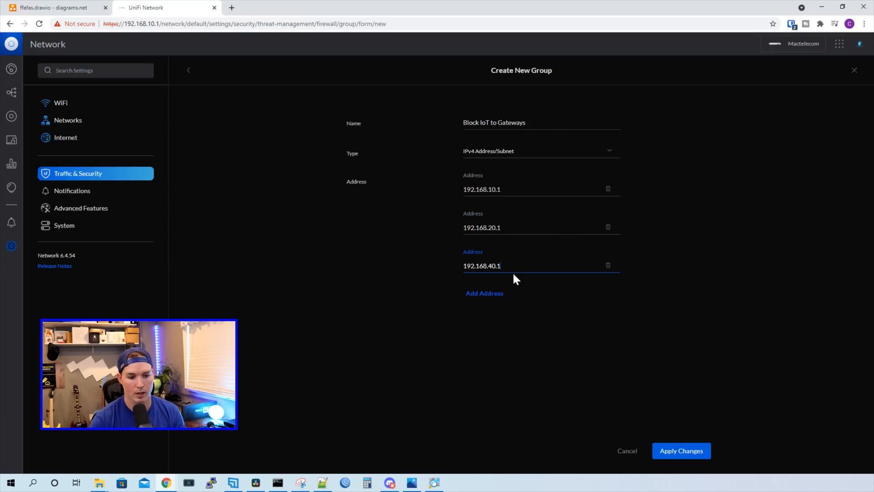
pyautogui.click(497, 294)
pyautogui.click(497, 298)
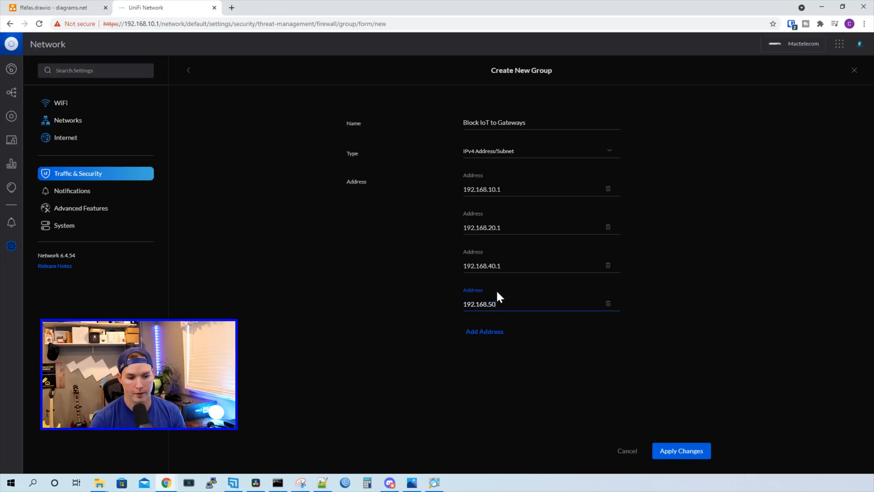
pyautogui.click(700, 451)
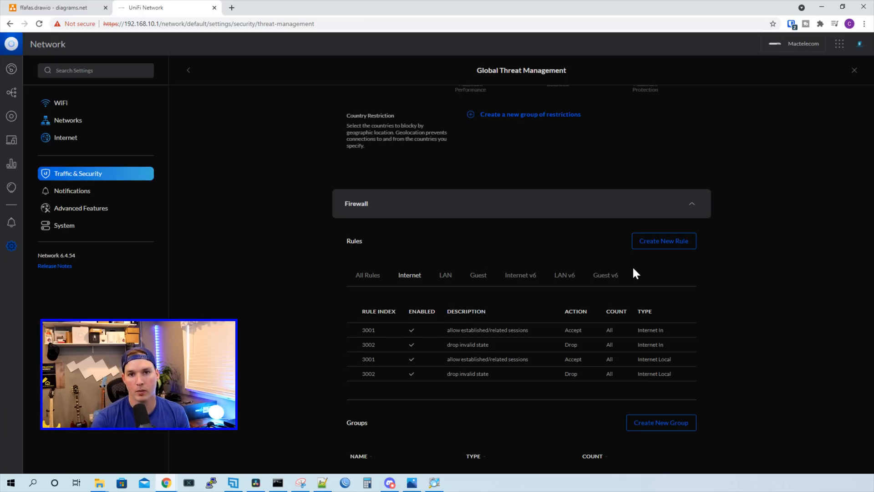
# Start a new LAN Local firewall rule with the description "Block IoT to Gateways" and the action Drop.
pyautogui.click(666, 245)
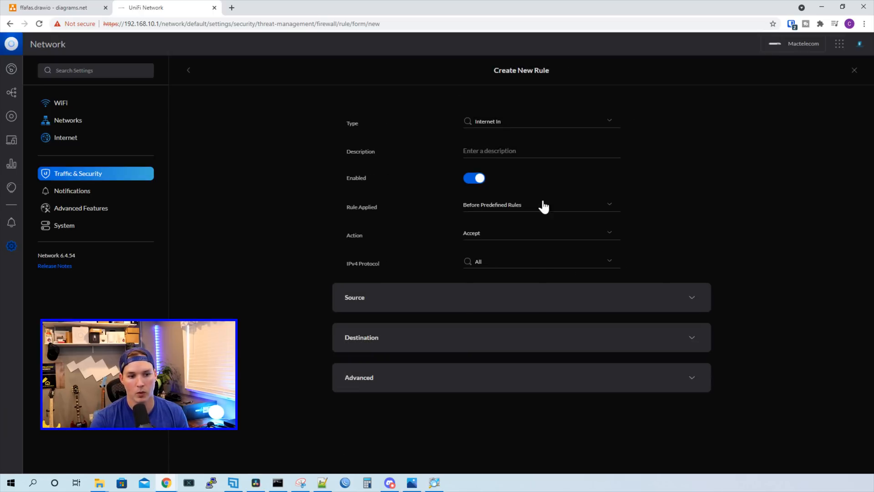
pyautogui.click(475, 122)
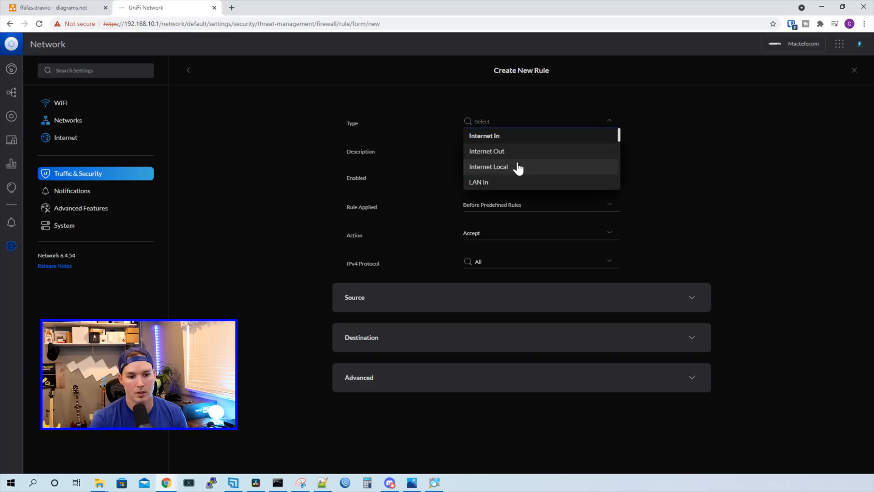
pyautogui.scroll(-2, 517, 173)
pyautogui.click(497, 168)
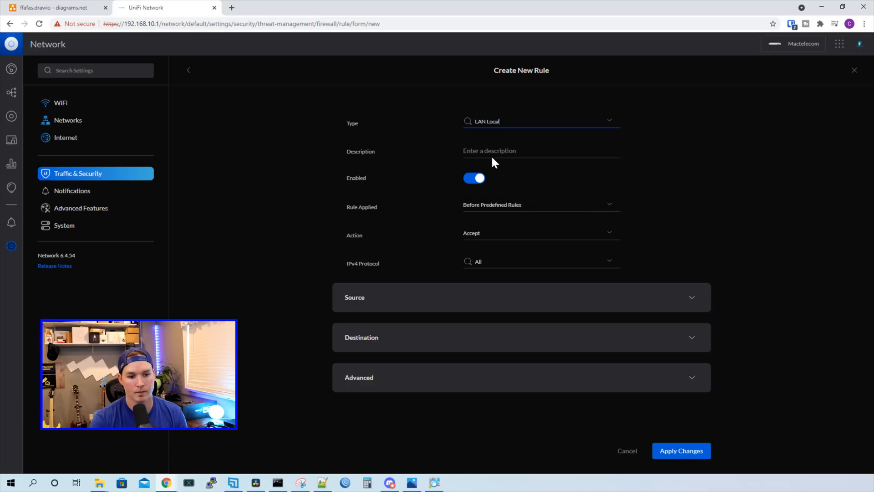
pyautogui.click(490, 152)
pyautogui.write('Block IoT to Gat')
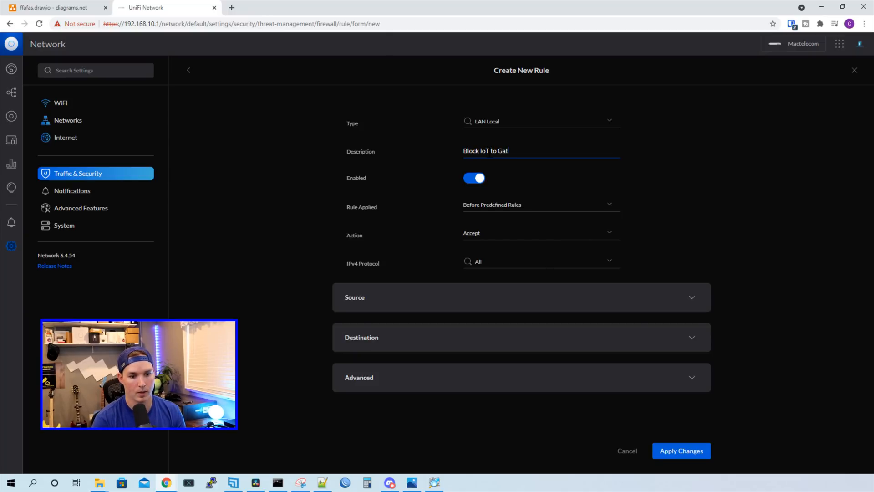
pyautogui.write('eways')
pyautogui.press('BackSpace')
pyautogui.write('ys')
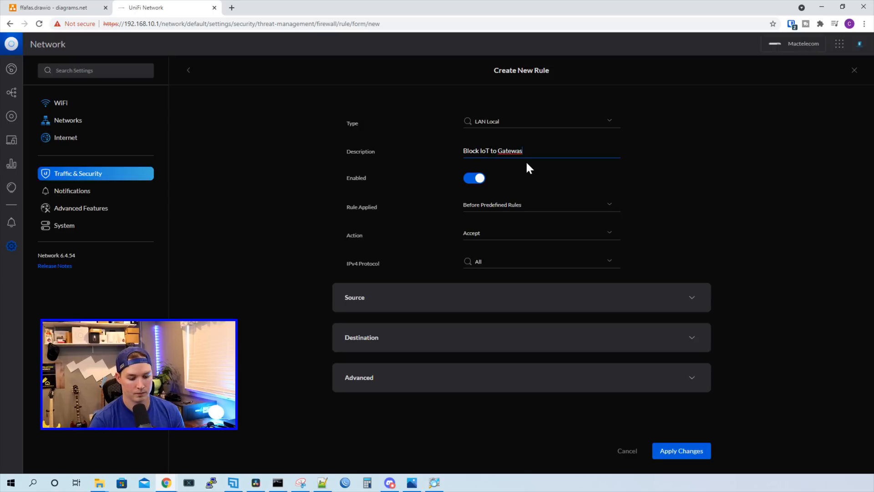
pyautogui.click(473, 235)
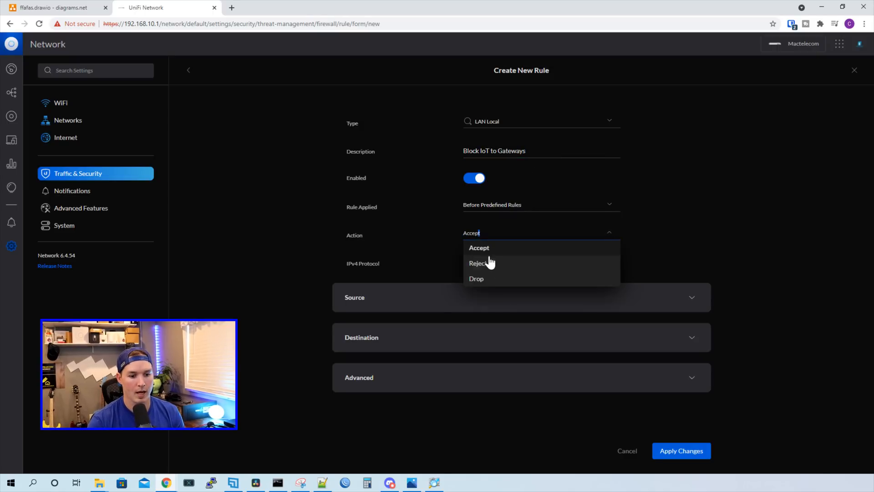
pyautogui.click(496, 279)
# Set the rule's source type to Network and choose the IoT network as the source.
pyautogui.click(521, 296)
pyautogui.click(520, 333)
pyautogui.click(497, 365)
pyautogui.scroll(-1, 498, 364)
pyautogui.click(490, 323)
pyautogui.click(484, 363)
# Set the rule's destination IPv4 address group to Block IoT to Gateways and apply the changes.
pyautogui.scroll(-2, 592, 346)
pyautogui.click(582, 353)
pyautogui.scroll(-2, 580, 346)
pyautogui.click(533, 311)
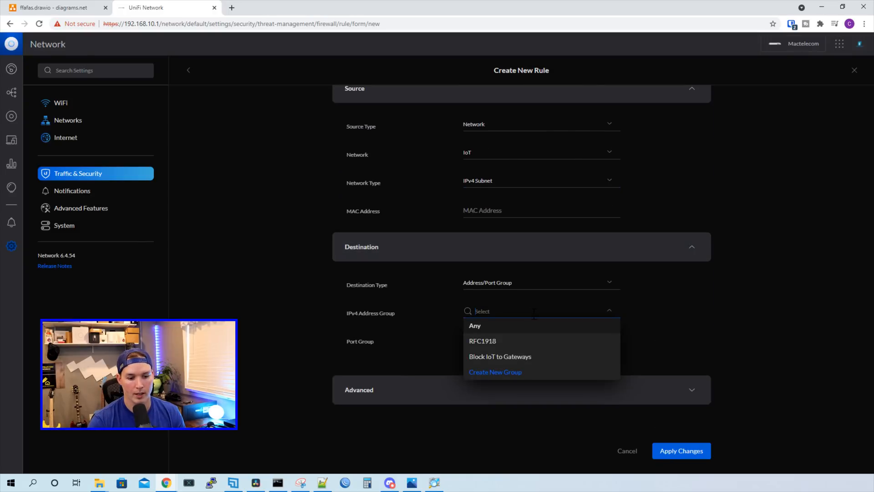
pyautogui.click(508, 357)
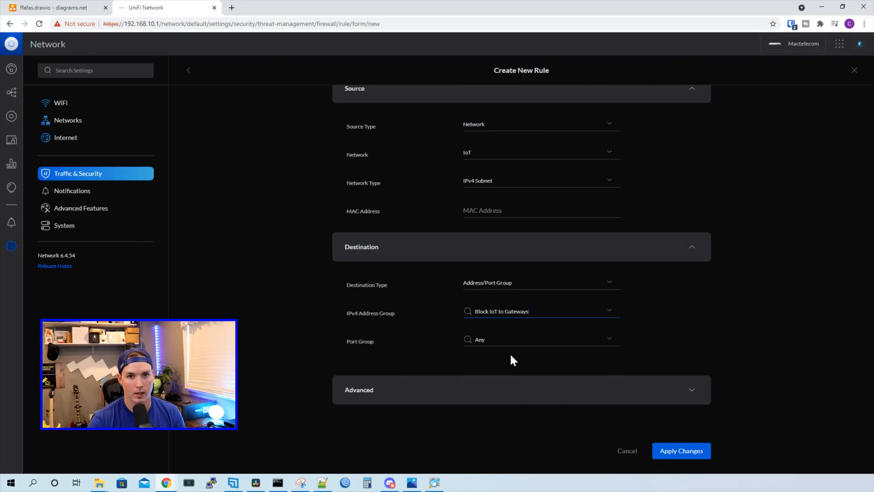
pyautogui.click(706, 457)
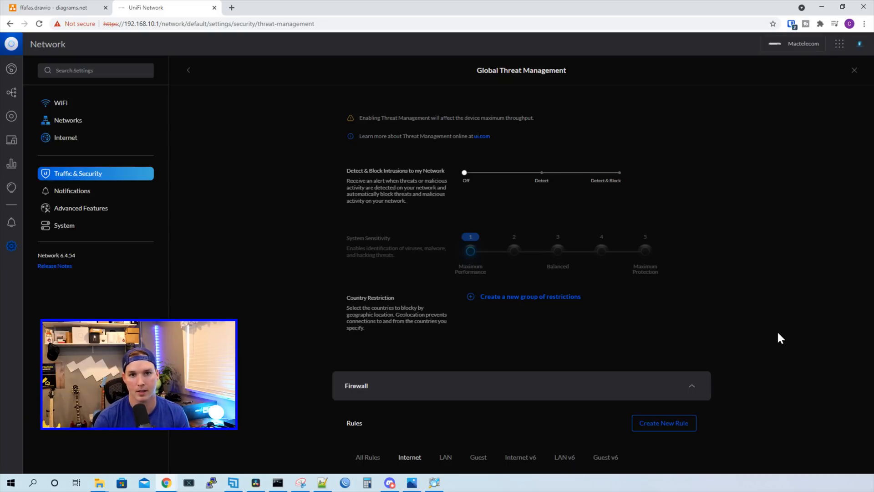
# Create a firewall group named "IoT Gateway" of type IPv4 Address/Subnet with the address 192.168.30.1 and apply it.
pyautogui.scroll(-6, 777, 333)
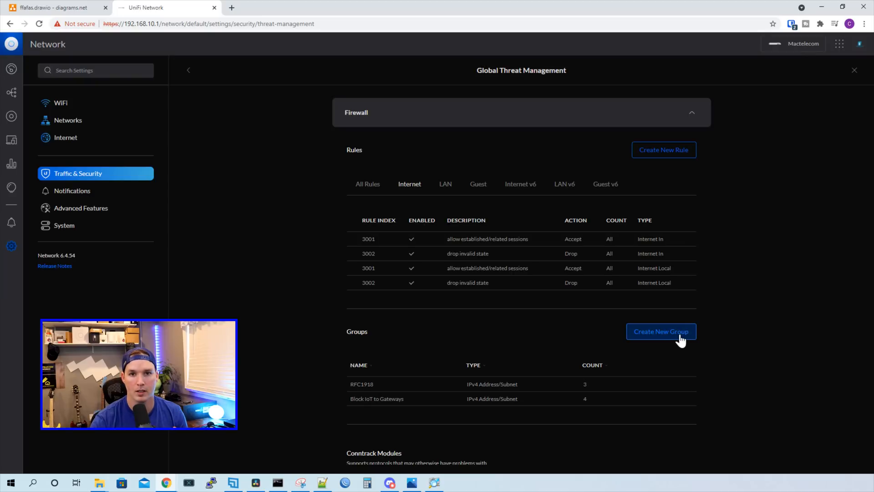
pyautogui.click(682, 339)
pyautogui.click(480, 121)
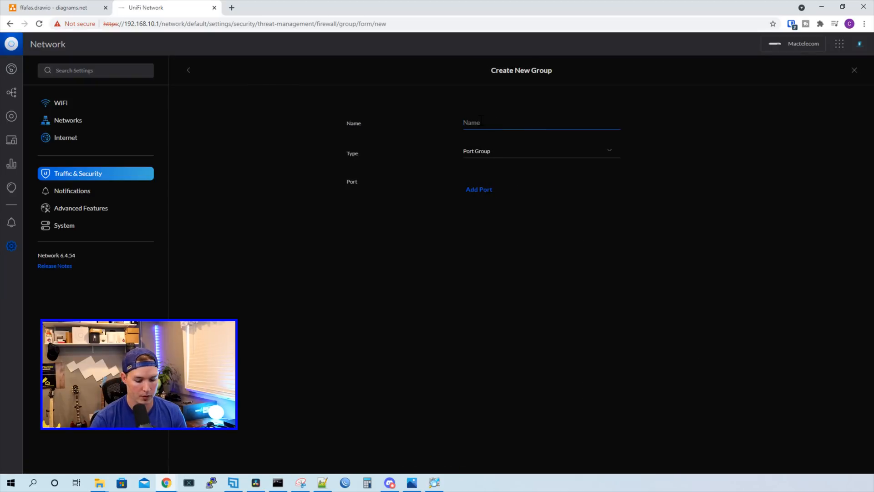
pyautogui.write('loT Gateway')
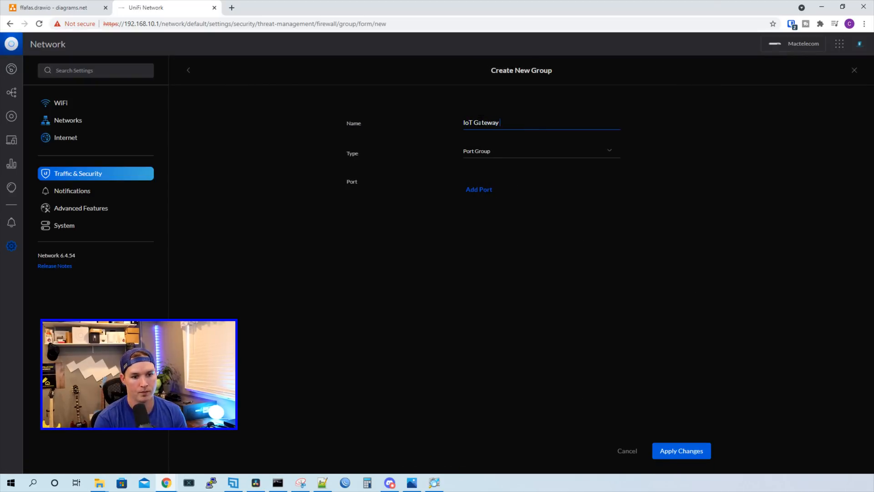
pyautogui.click(480, 152)
pyautogui.click(494, 182)
pyautogui.click(497, 191)
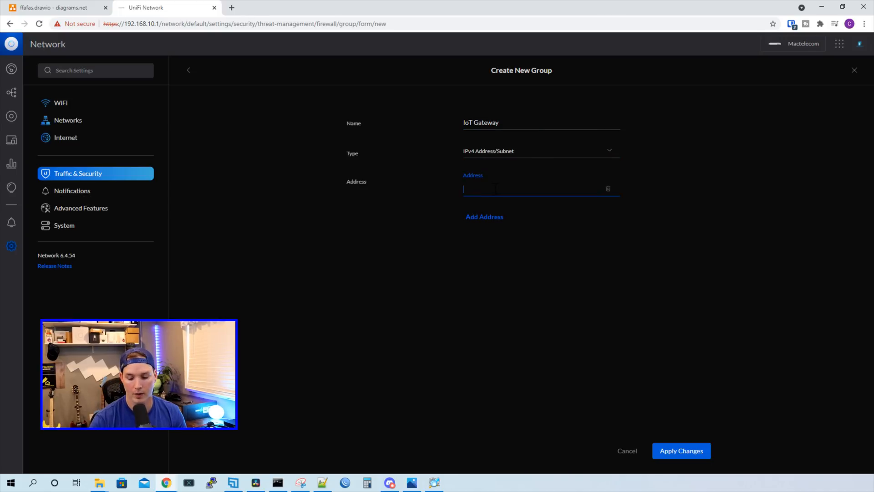
pyautogui.write('192.168.30.1')
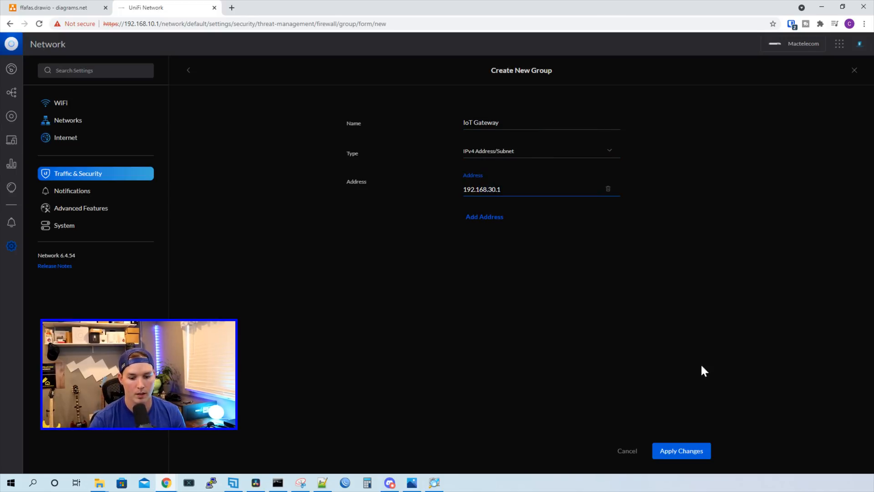
pyautogui.click(681, 451)
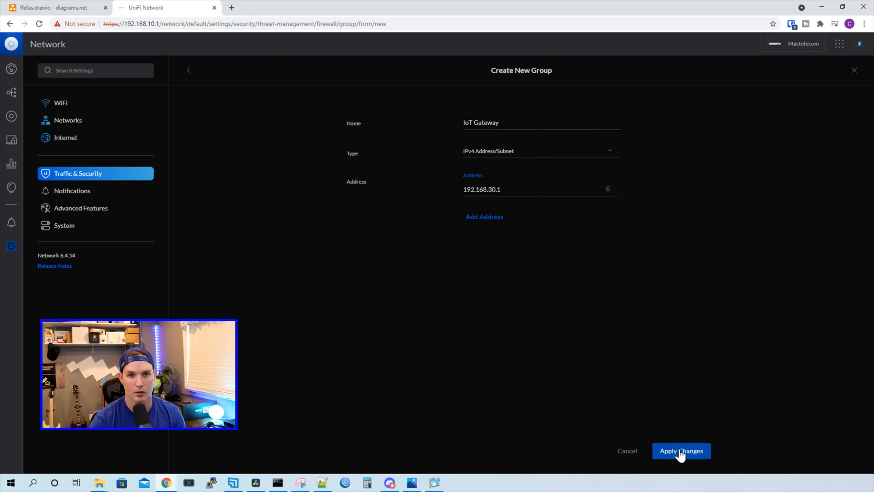
# Create a port group named "http,https,ssh" with ports 80, 443 and 22 and apply it.
pyautogui.click(664, 421)
pyautogui.click(484, 122)
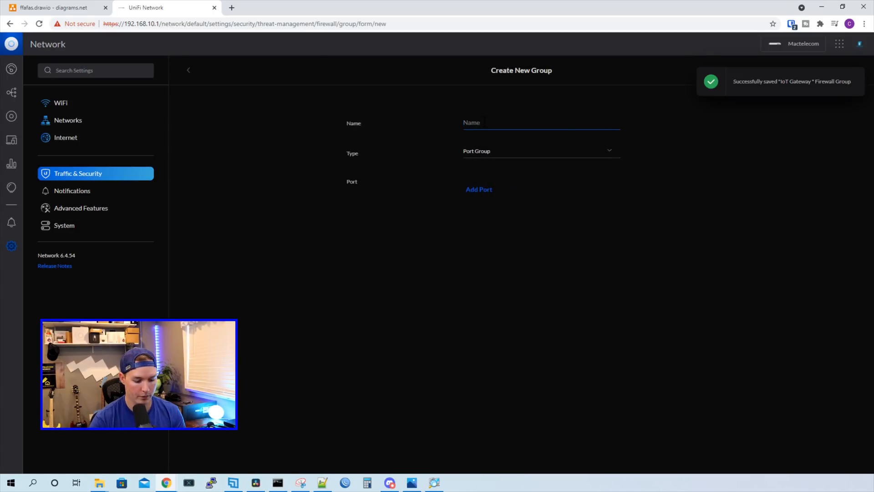
pyautogui.write('http,https,ssh')
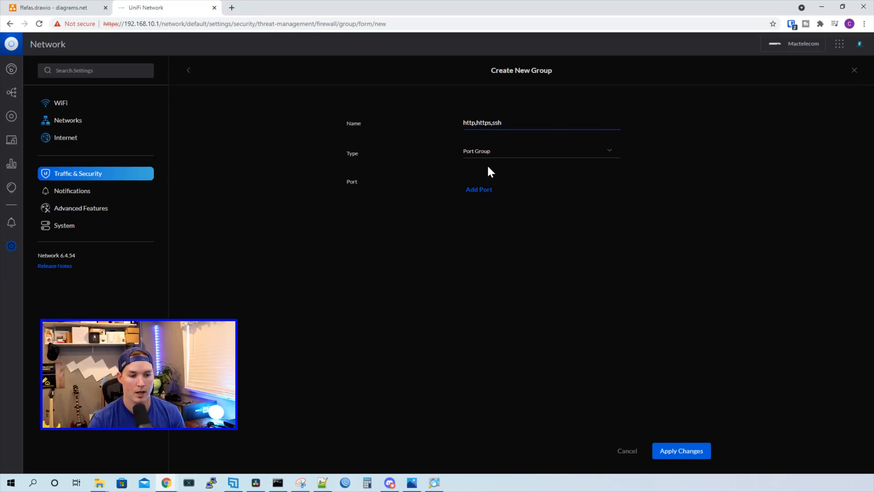
pyautogui.click(482, 189)
pyautogui.click(477, 184)
pyautogui.write('80')
pyautogui.click(483, 218)
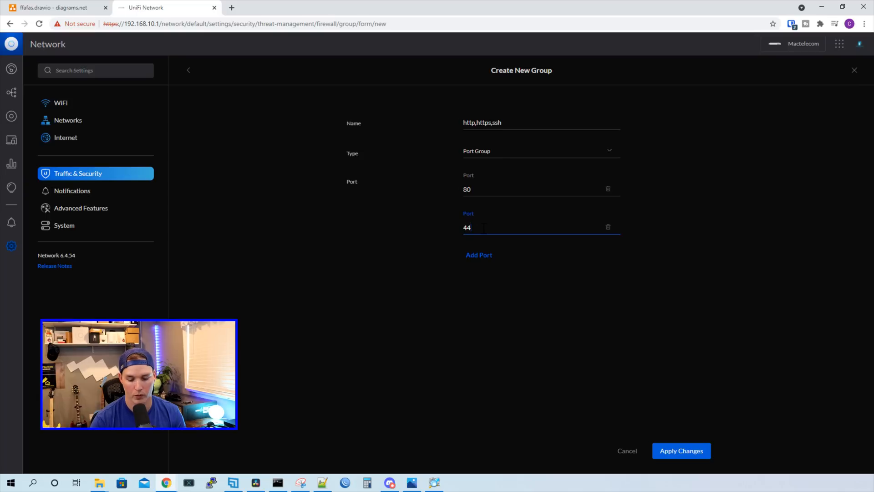
pyautogui.click(485, 255)
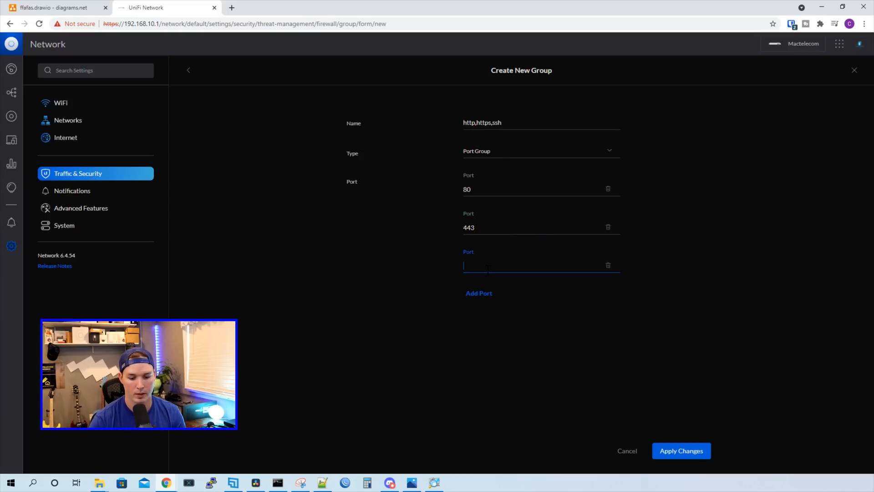
pyautogui.click(696, 454)
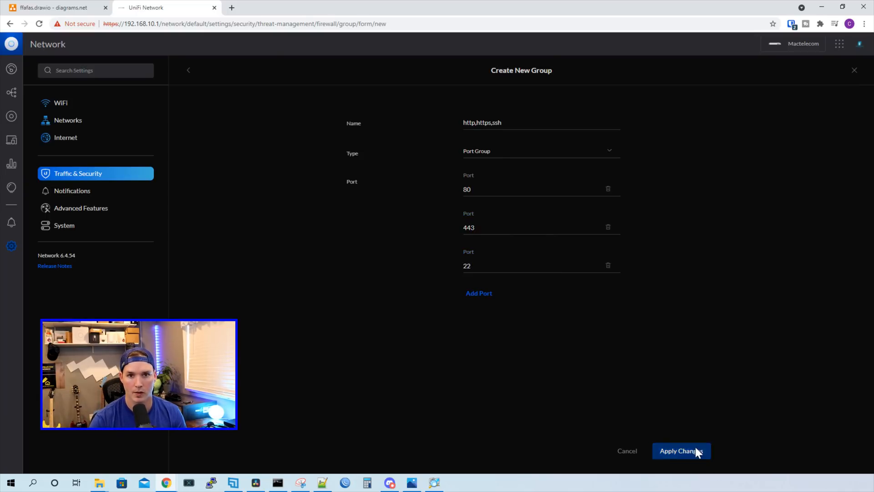
# Start a new LAN Local firewall rule with the description "Block IoT to firewall interface" and the action Drop.
pyautogui.click(444, 280)
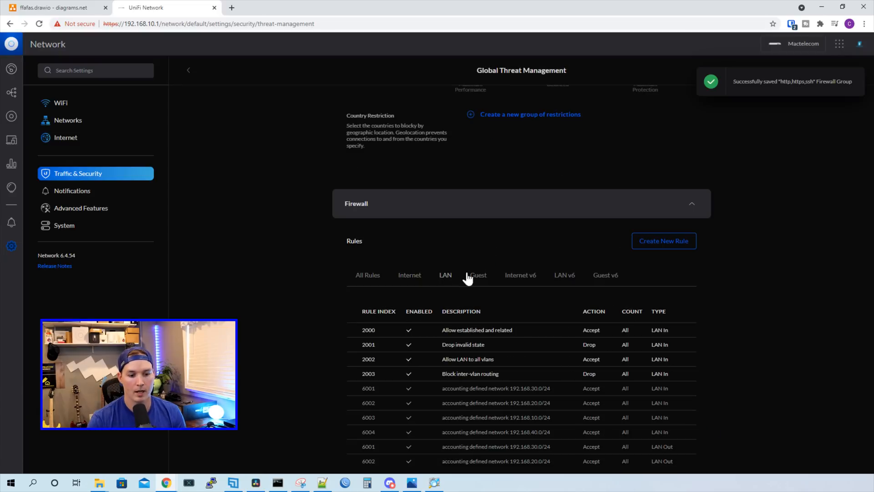
pyautogui.click(658, 244)
pyautogui.click(565, 122)
pyautogui.scroll(-2, 517, 162)
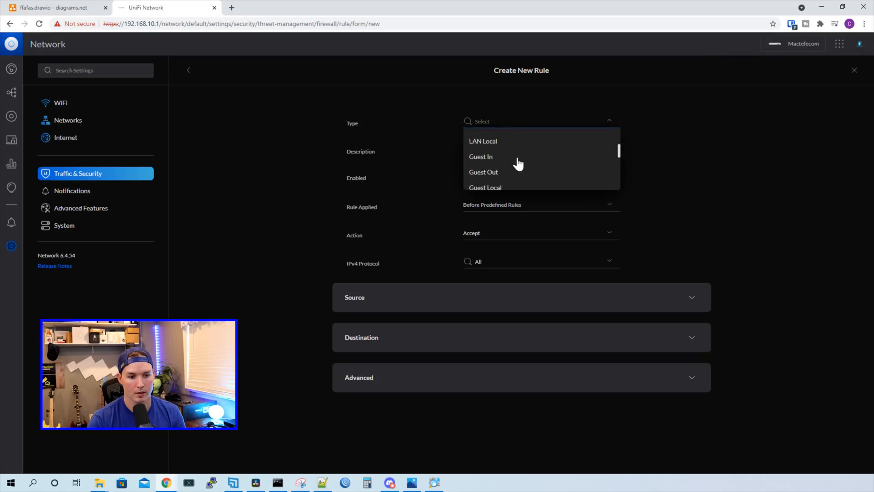
pyautogui.click(492, 171)
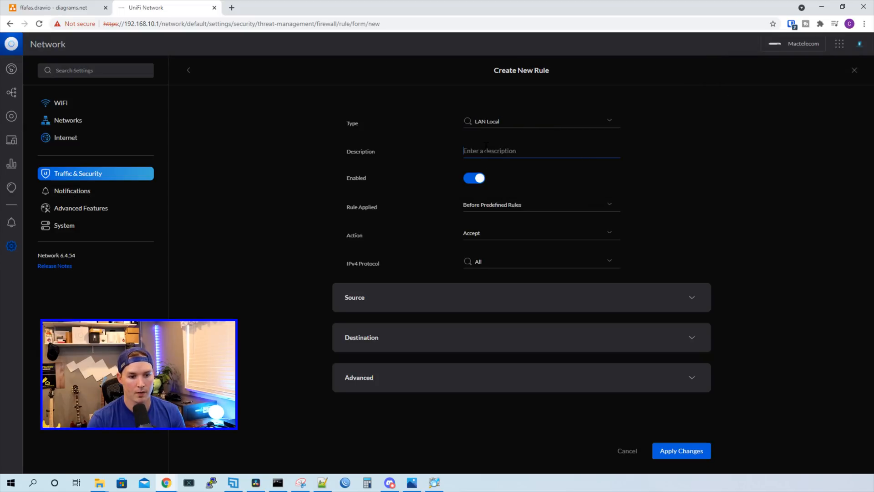
pyautogui.write('Bloc')
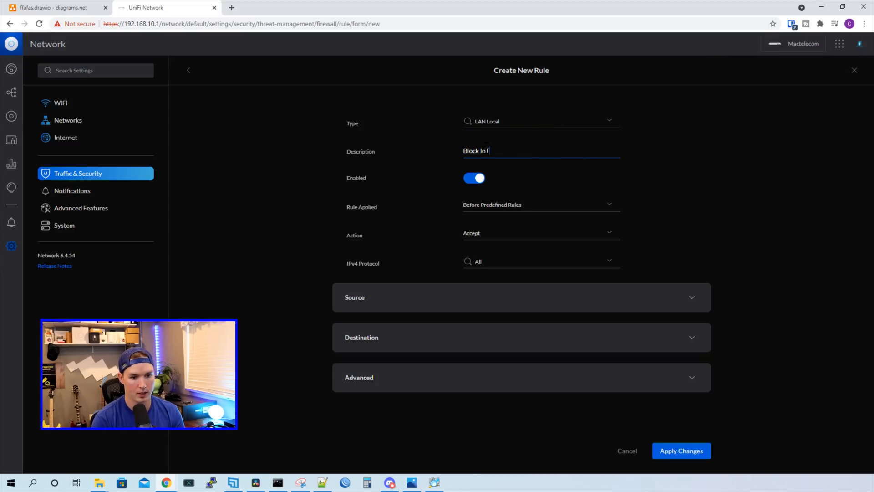
pyautogui.write('k IoT to firewall interface')
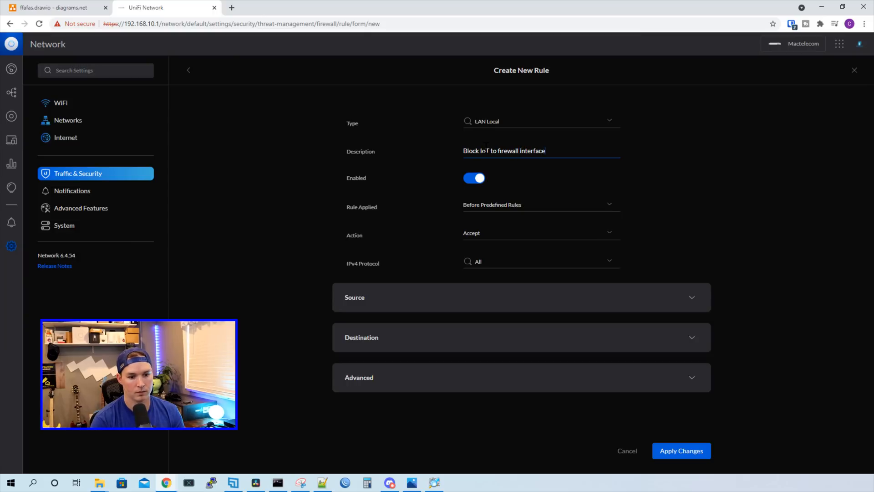
pyautogui.click(507, 233)
pyautogui.click(492, 278)
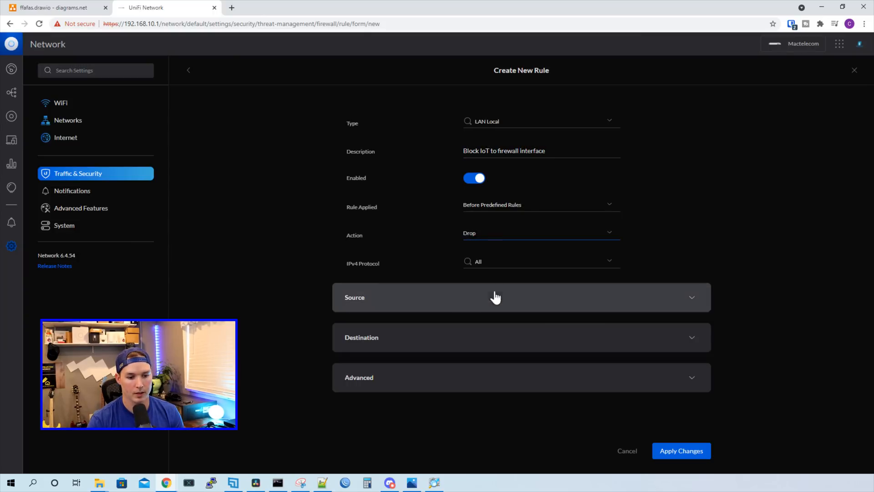
# Set the firewall rule's source type to Network and choose the IoT network.
pyautogui.click(495, 298)
pyautogui.click(502, 341)
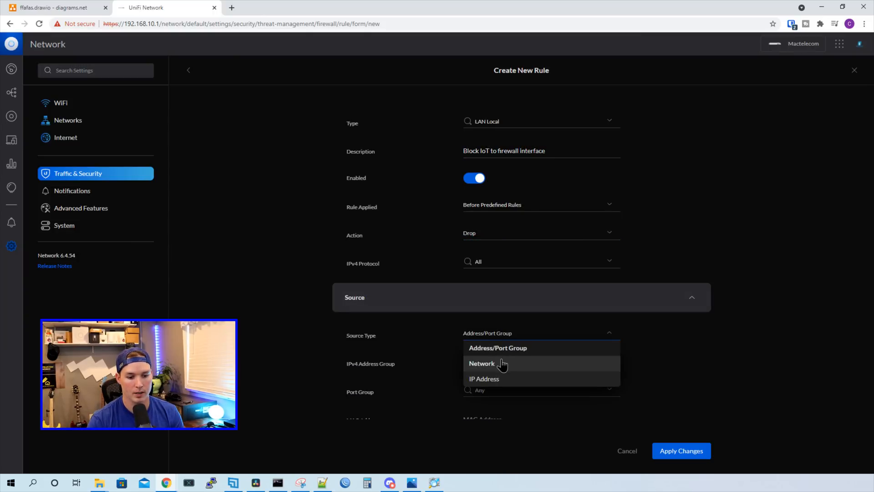
pyautogui.click(502, 364)
pyautogui.click(496, 364)
pyautogui.click(484, 412)
# Set the rule's destination to the IoT Gateway address group with the http,https,ssh port group and apply the changes.
pyautogui.scroll(-3, 699, 351)
pyautogui.click(583, 364)
pyautogui.scroll(-2, 582, 363)
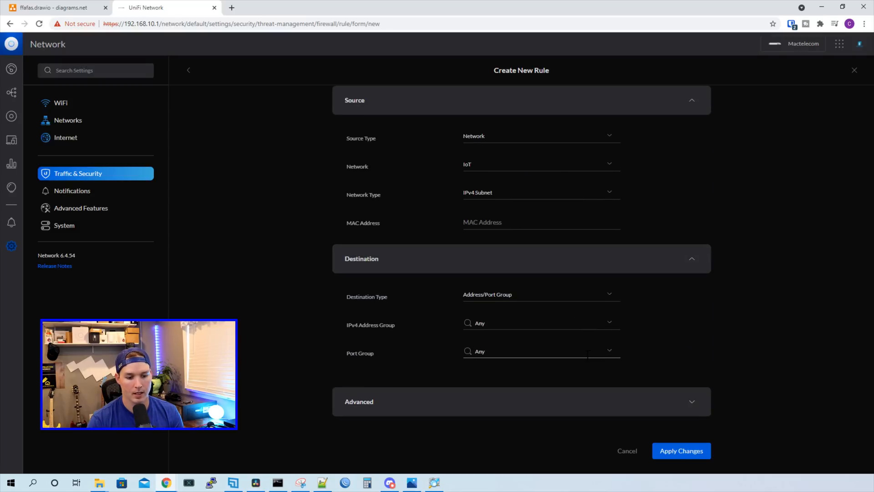
pyautogui.click(505, 324)
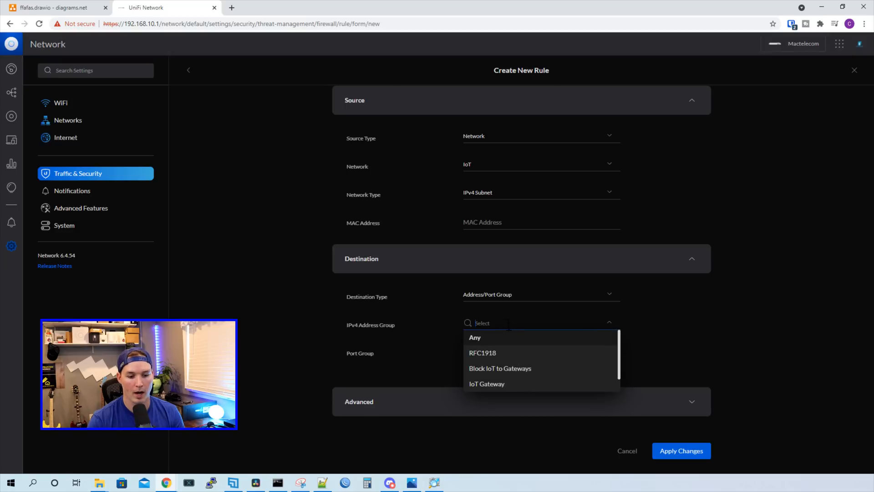
pyautogui.click(495, 386)
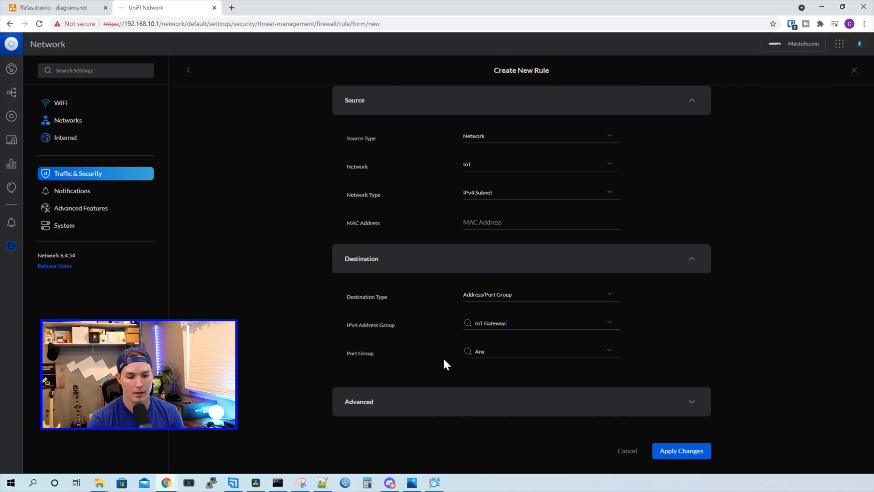
pyautogui.click(510, 353)
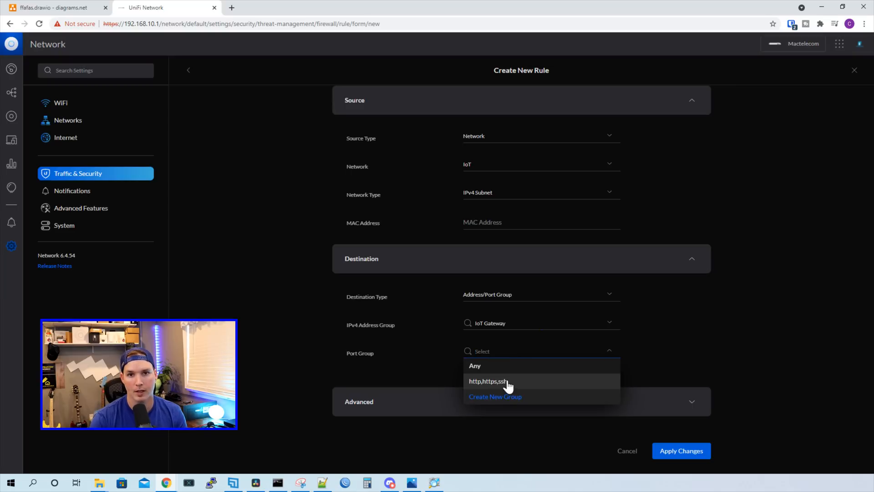
pyautogui.click(507, 385)
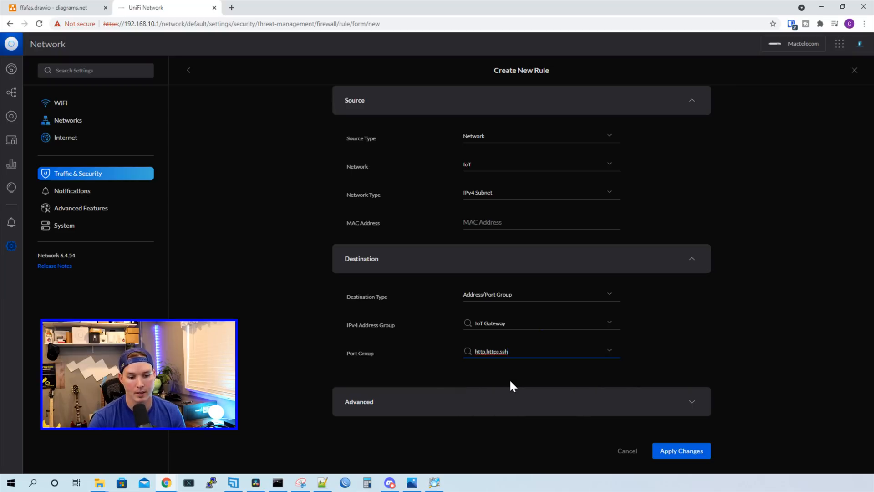
pyautogui.click(683, 450)
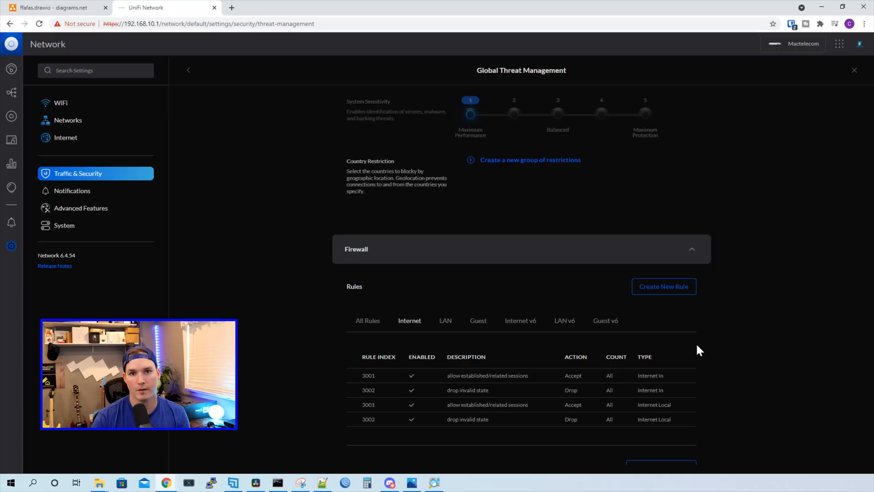
# Examine the predefined Guest firewall rules.
pyautogui.click(481, 323)
pyautogui.scroll(-3, 497, 404)
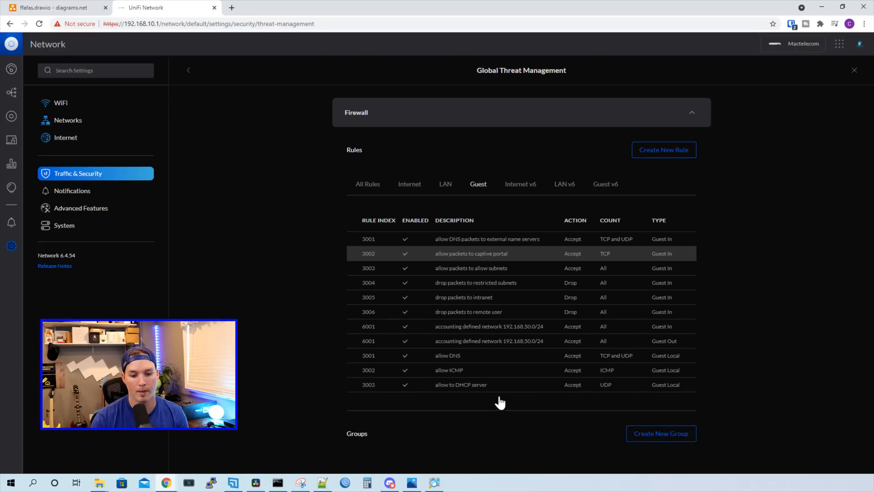
pyautogui.scroll(2, 788, 312)
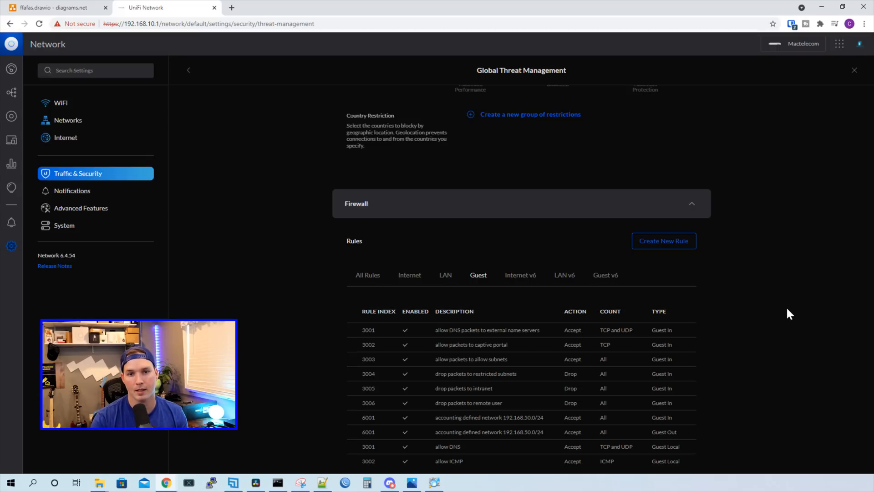
# Set intrusion handling to Detect & Block and the system sensitivity to level 3, Balanced.
pyautogui.scroll(4, 786, 306)
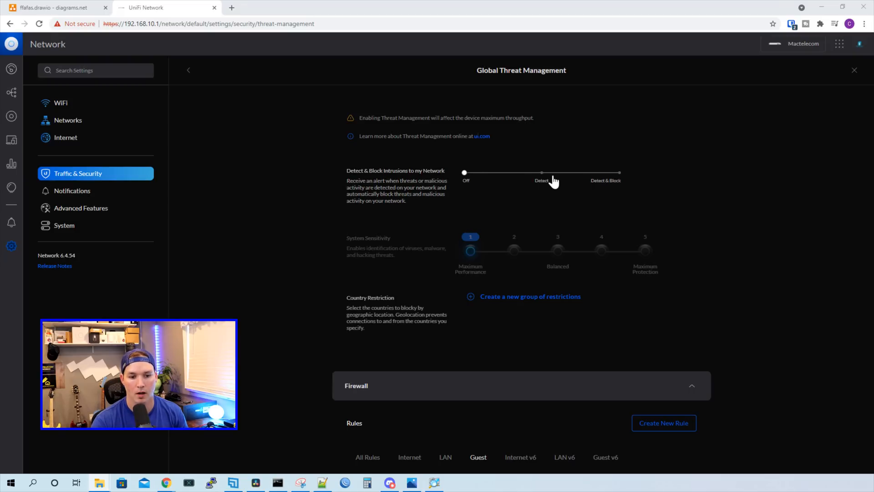
pyautogui.click(542, 181)
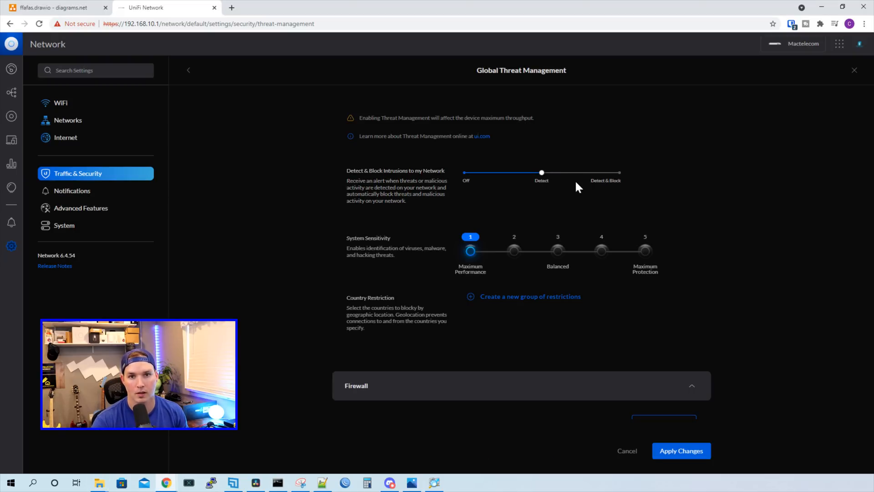
pyautogui.click(620, 175)
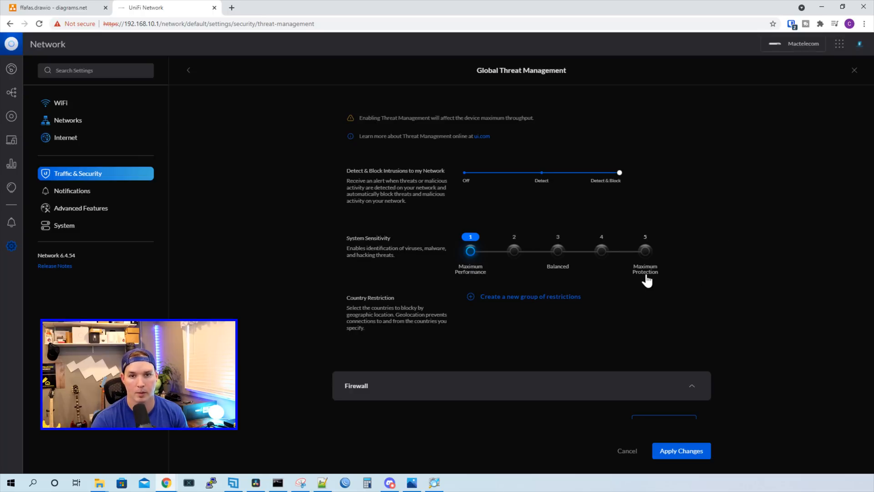
pyautogui.click(558, 251)
# Examine the advanced threat management features, including the malicious IP and Tor restrictions and the Threat Management Allow List.
pyautogui.scroll(-1, 551, 264)
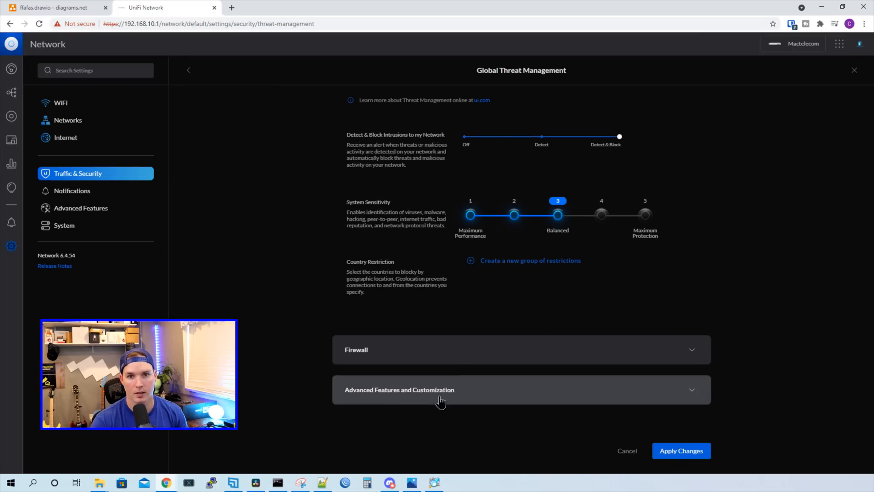
pyautogui.click(484, 378)
pyautogui.scroll(-4, 484, 379)
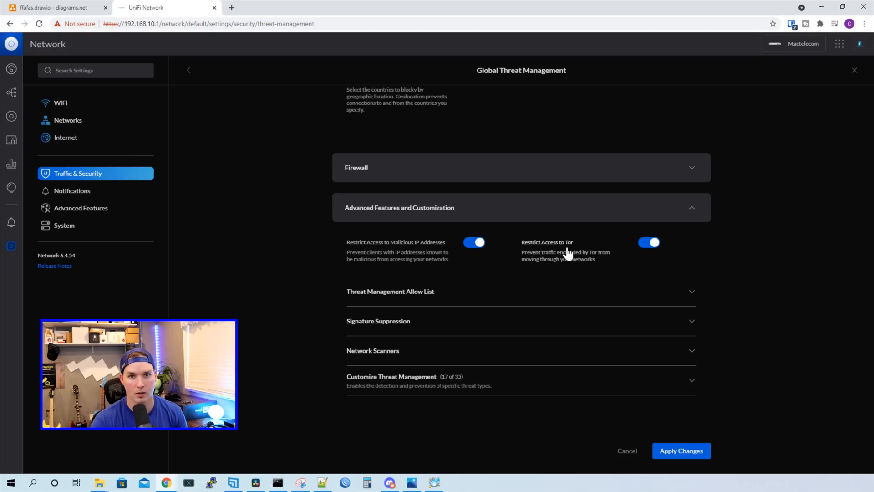
pyautogui.click(427, 282)
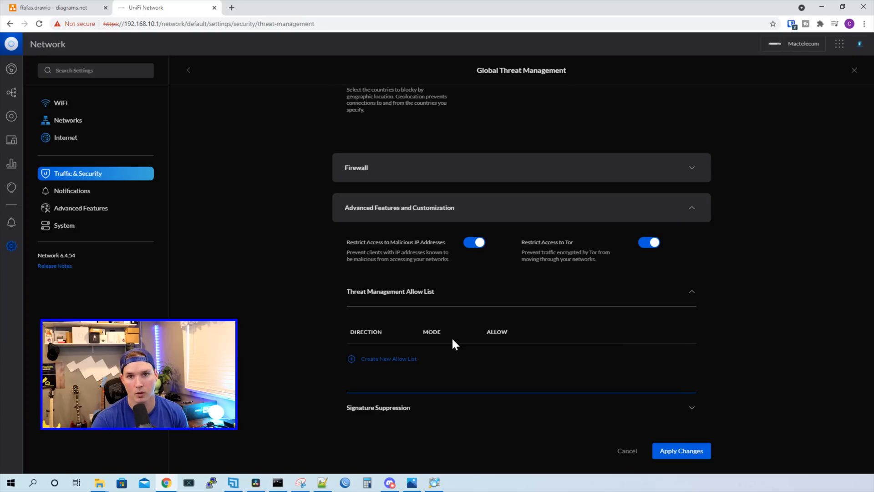
pyautogui.click(439, 300)
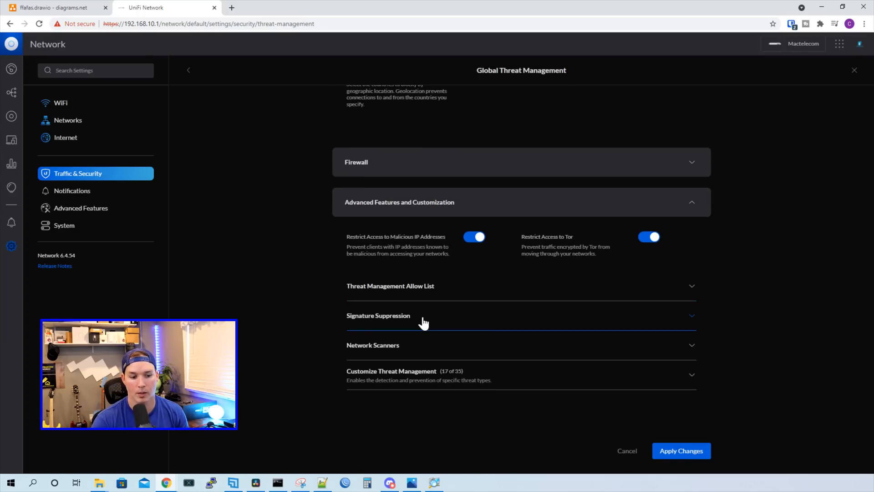
# Enable the Internal Honeypot under the network scanners and create a honeypot for the LAN network at 192.168.10.2.
pyautogui.click(439, 356)
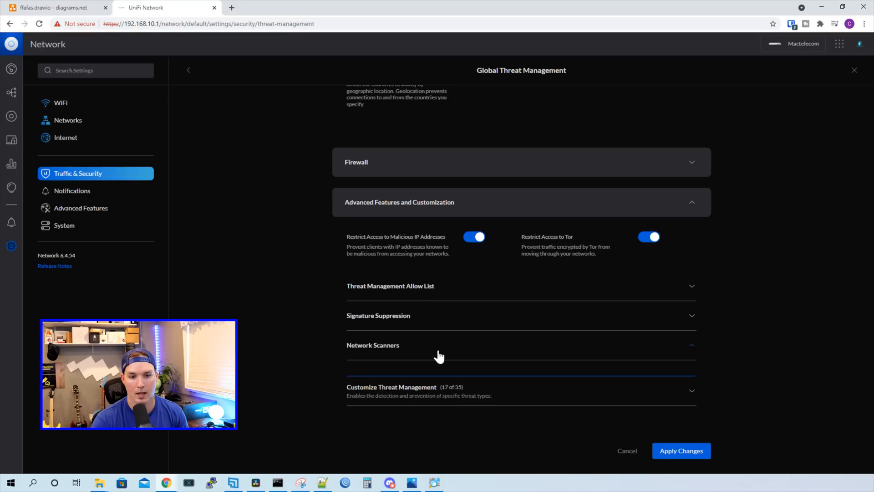
pyautogui.scroll(-2, 390, 324)
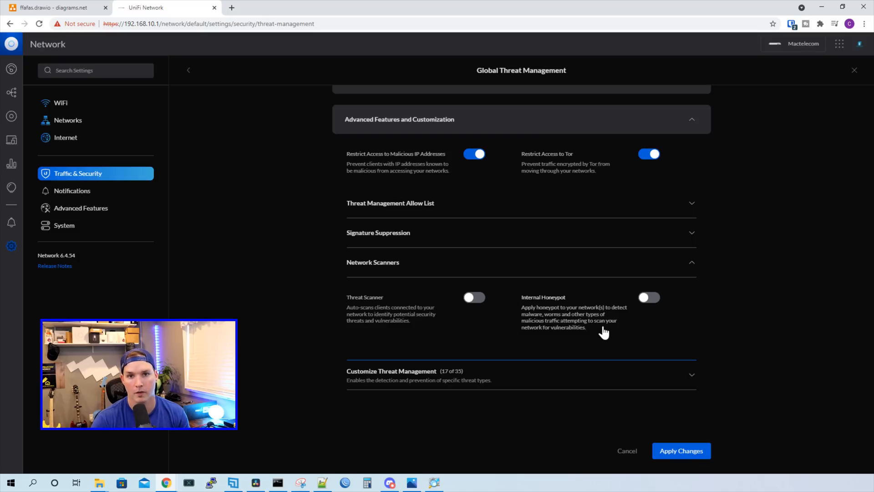
pyautogui.click(653, 299)
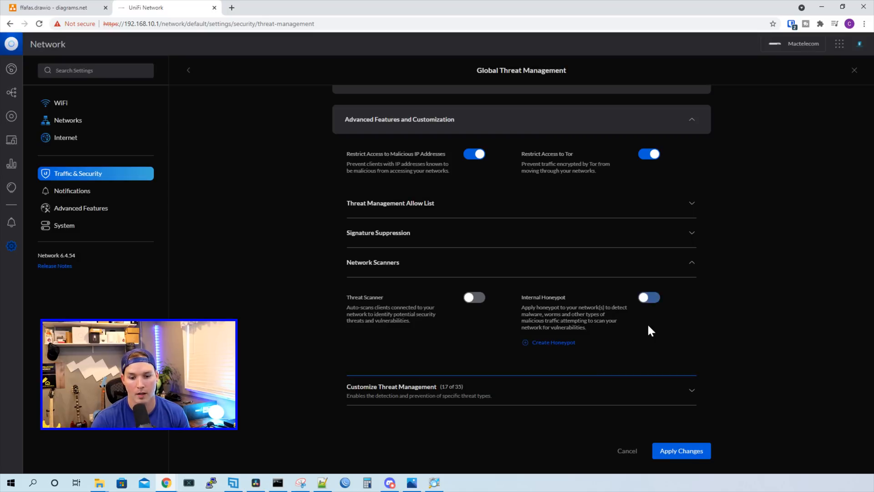
pyautogui.click(562, 345)
pyautogui.click(447, 269)
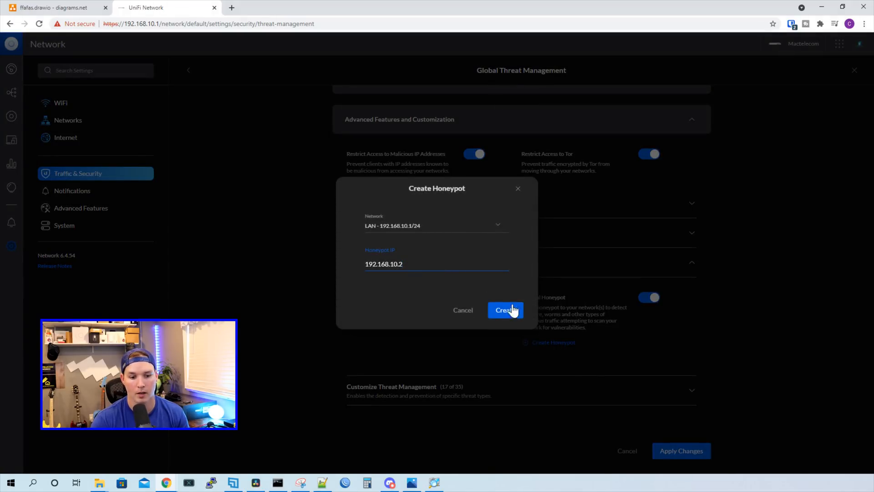
pyautogui.click(511, 312)
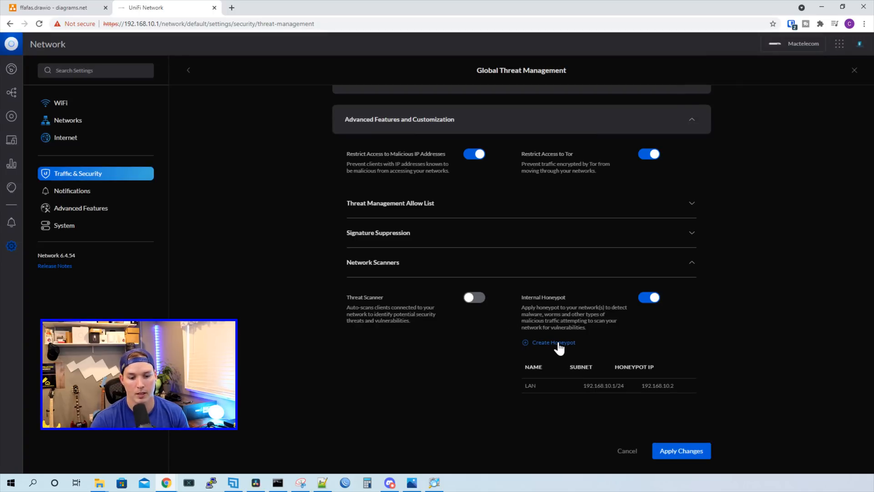
# Create honeypots for the Management, IoT, Camera and Guest networks at 192.168.20.2, 192.168.30.2, 192.168.40.2 and 192.168.50.2.
pyautogui.click(559, 342)
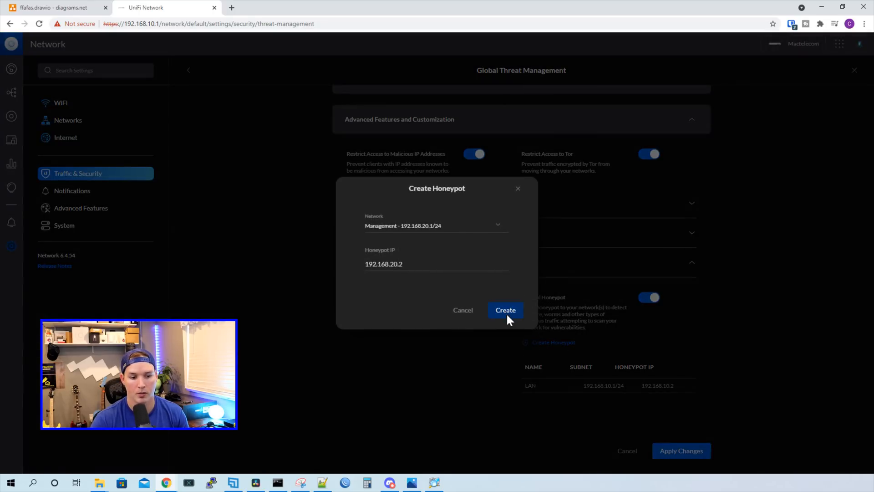
pyautogui.click(506, 313)
pyautogui.click(534, 341)
pyautogui.click(505, 309)
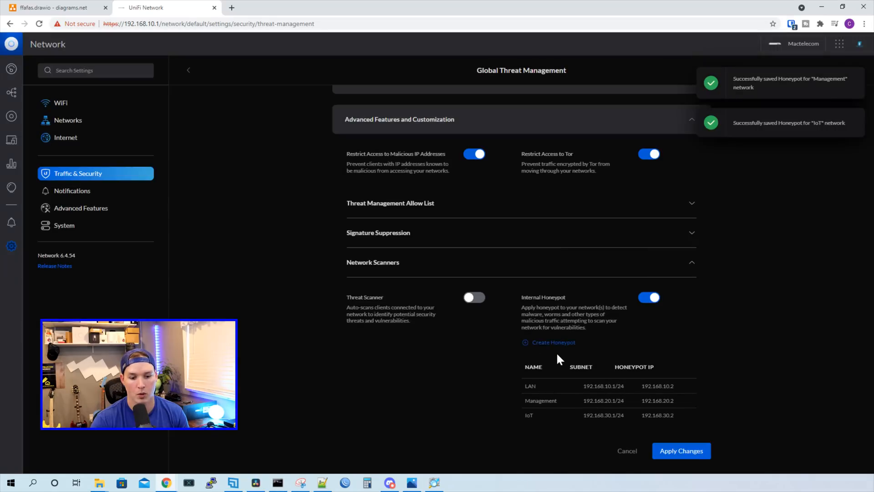
pyautogui.click(556, 344)
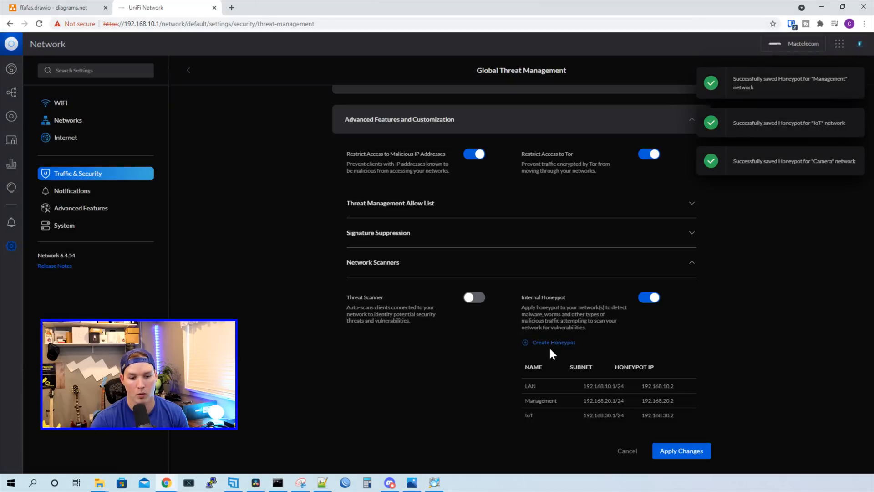
pyautogui.click(549, 343)
pyautogui.click(503, 311)
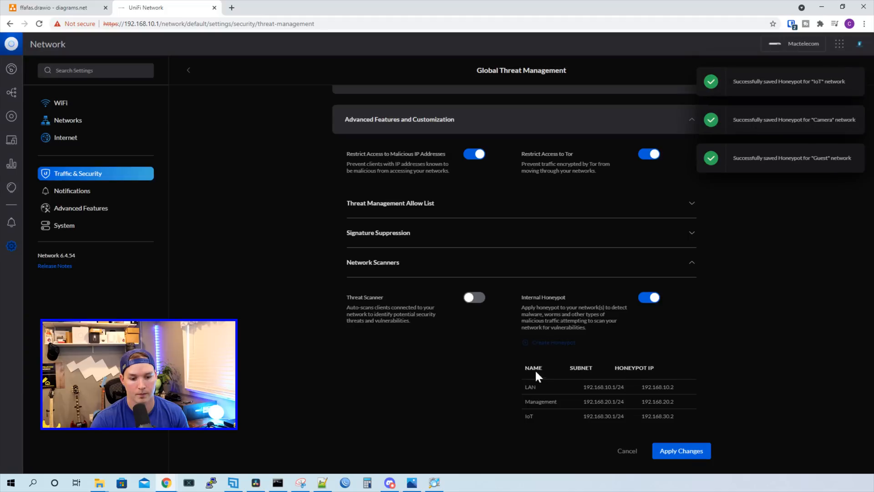
# Enable the DoS threat type in the Hacking category of Customize Threat Management and apply the changes.
pyautogui.scroll(-3, 546, 355)
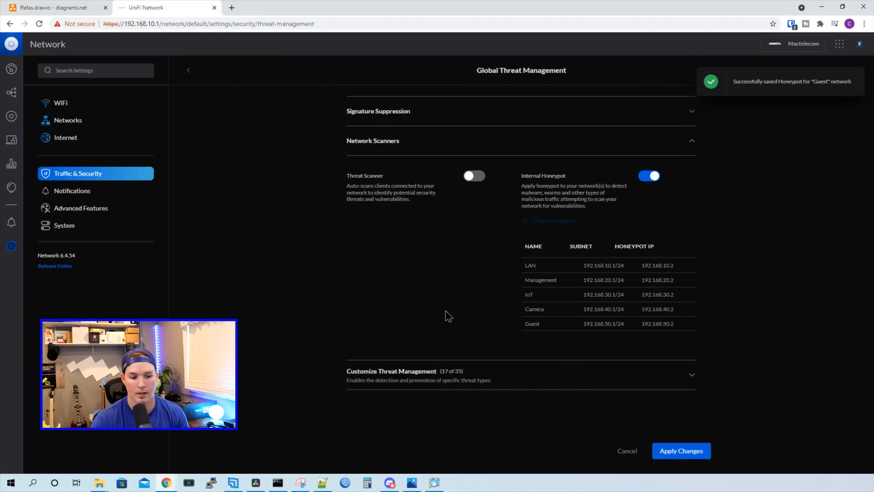
pyautogui.click(429, 380)
pyautogui.scroll(-3, 438, 385)
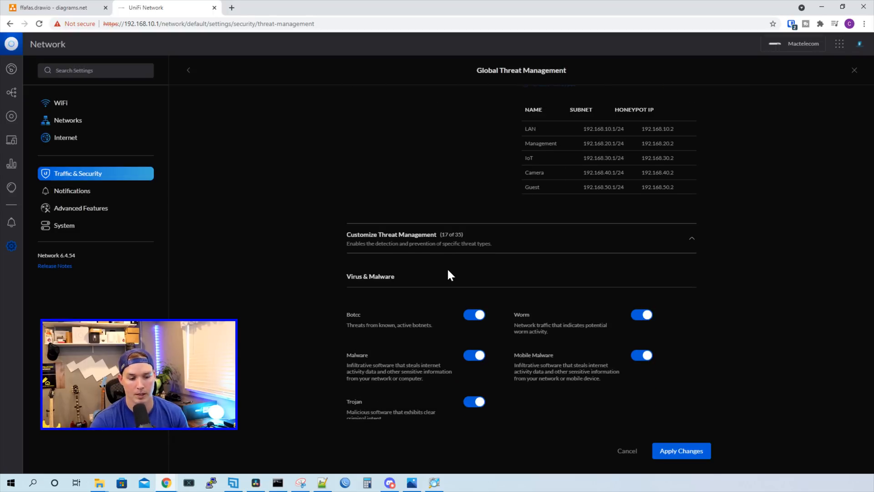
pyautogui.scroll(-1, 448, 270)
pyautogui.scroll(-3, 387, 238)
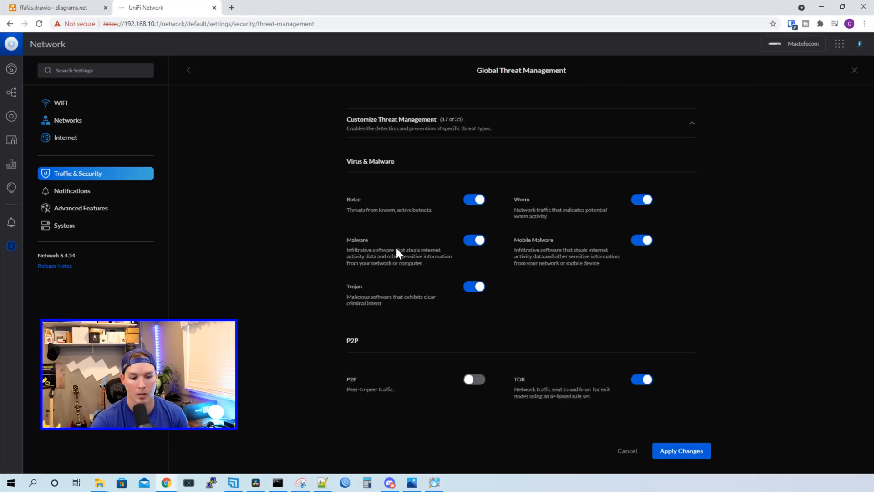
pyautogui.scroll(-3, 422, 277)
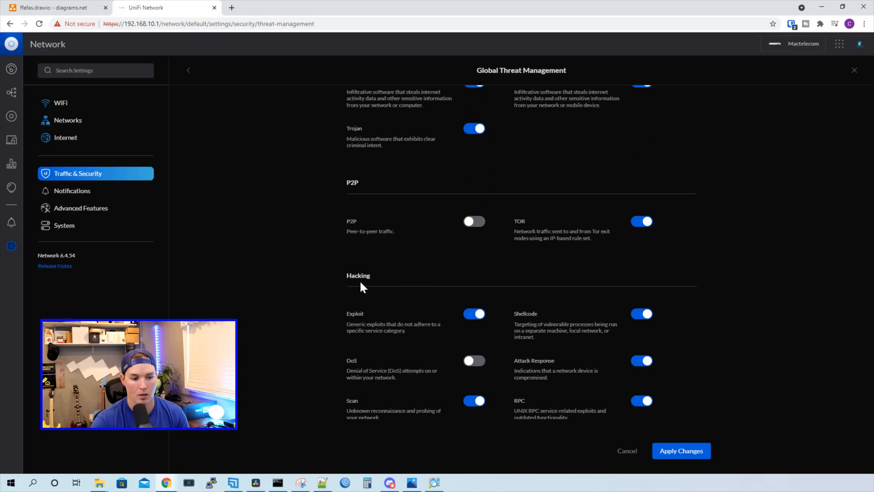
pyautogui.click(473, 316)
pyautogui.scroll(-4, 473, 317)
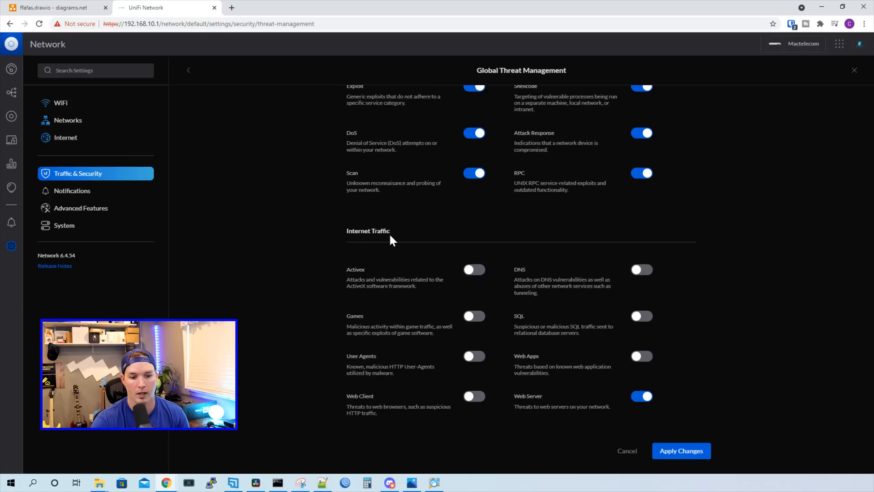
pyautogui.scroll(-4, 440, 314)
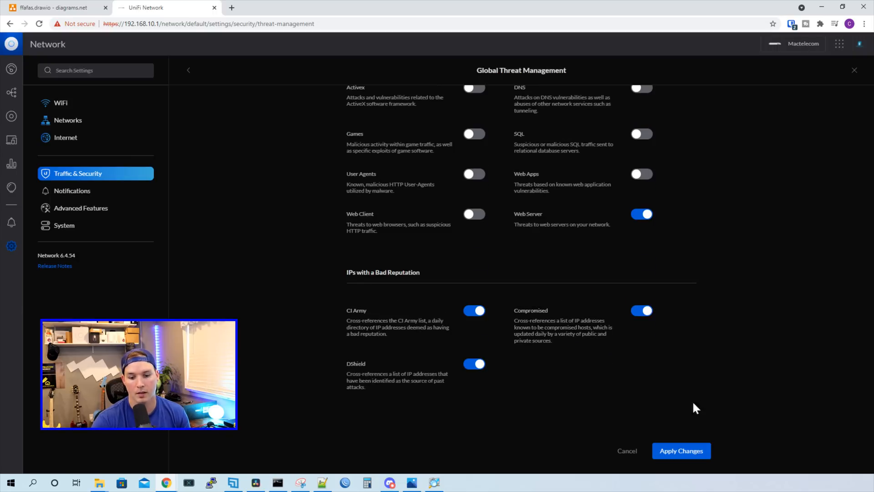
pyautogui.click(699, 451)
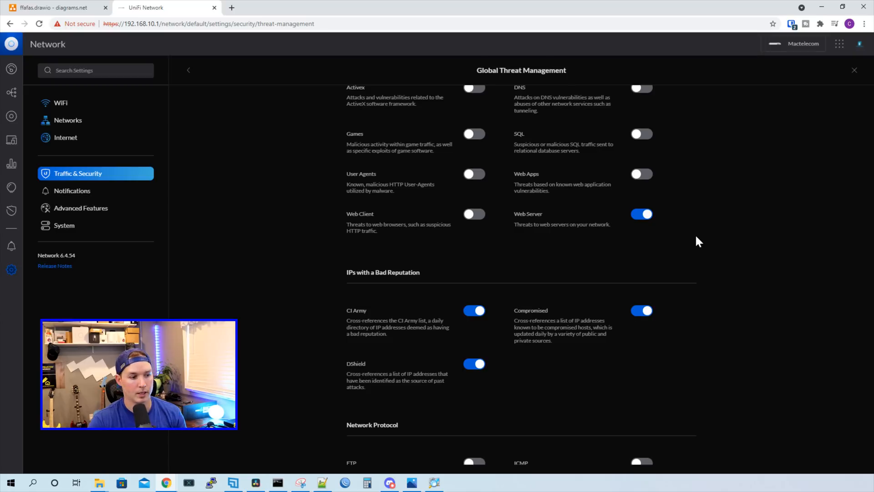
# Block China and Iran on the threat management dashboard's world map.
pyautogui.click(11, 214)
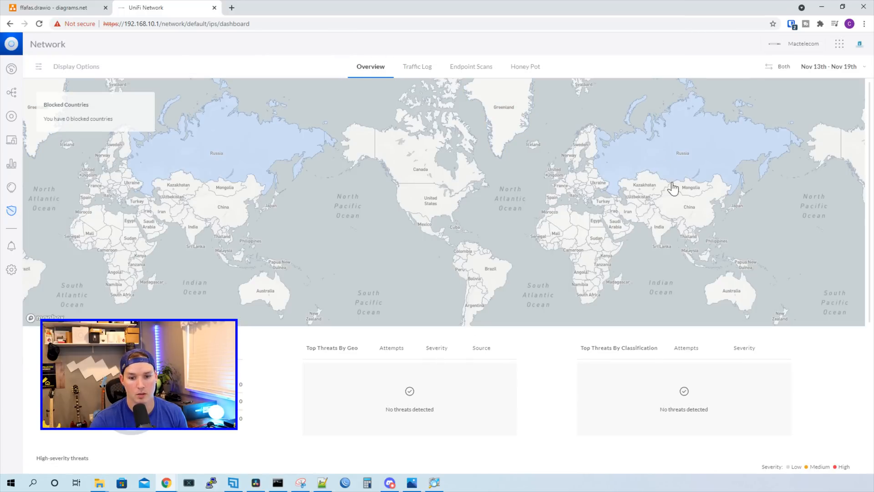
pyautogui.click(687, 203)
pyautogui.click(686, 165)
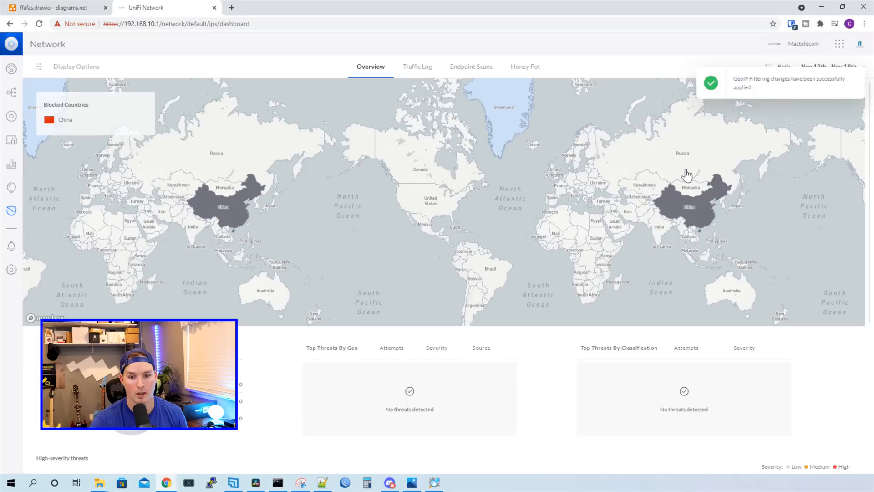
pyautogui.click(629, 211)
pyautogui.click(627, 174)
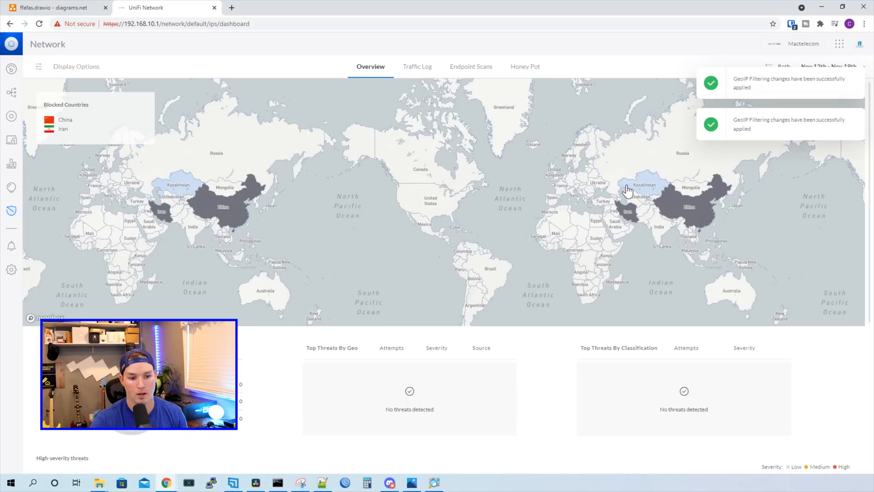
# Block Brazil on the threat management world map, and then unblock China, Iran and Brazil from the blocked countries list.
pyautogui.click(493, 273)
pyautogui.click(493, 235)
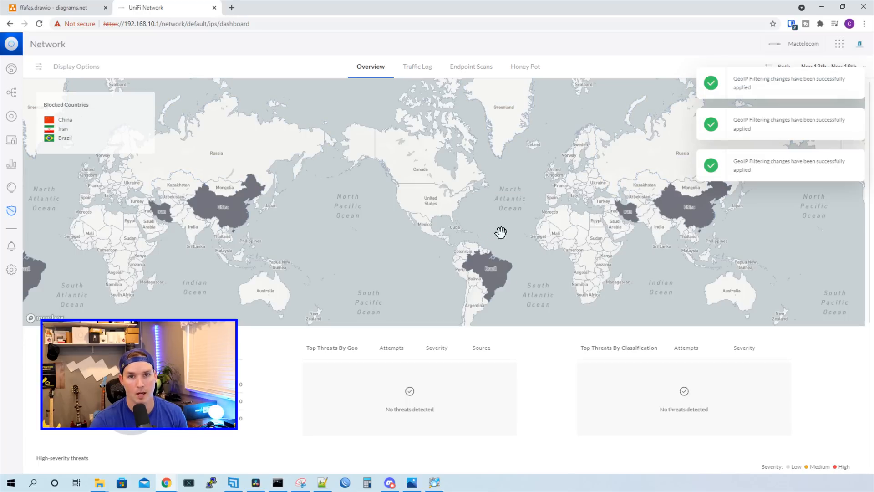
pyautogui.moveTo(136, 133)
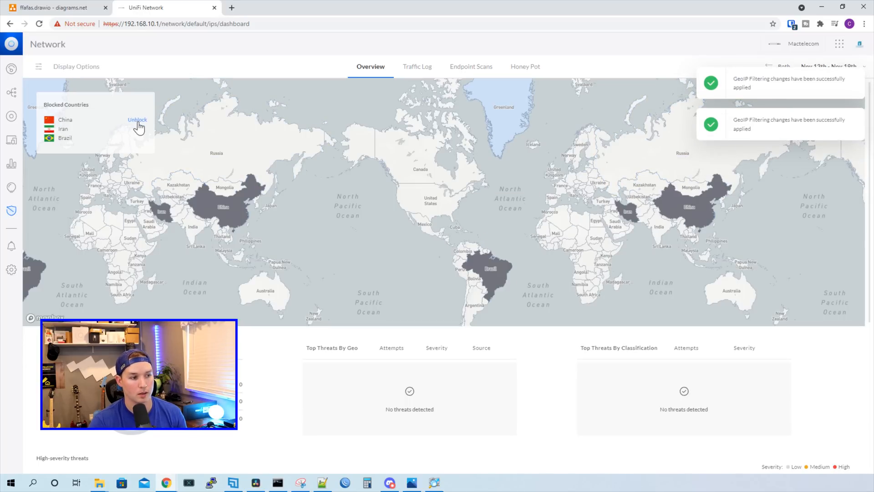
pyautogui.click(143, 122)
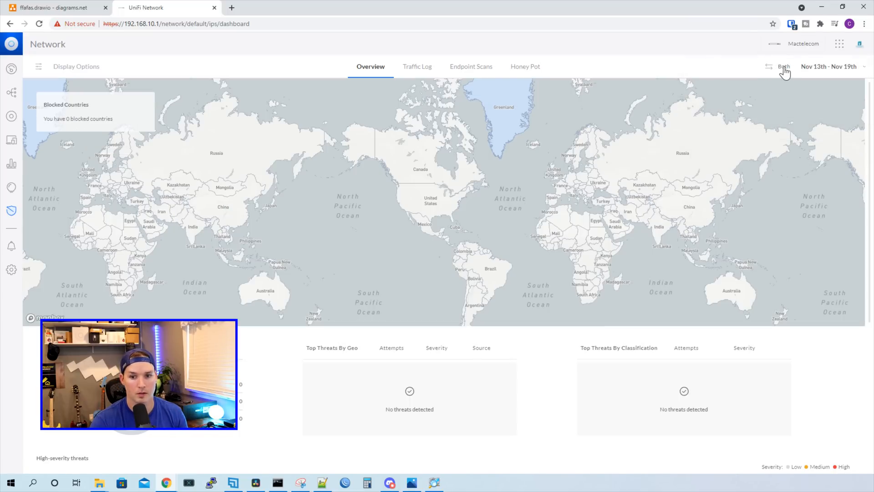
# Look through the blocked traffic direction options without changing them, and view the Traffic Log, Endpoint Scans and Honey Pot pages.
pyautogui.click(778, 66)
pyautogui.click(450, 259)
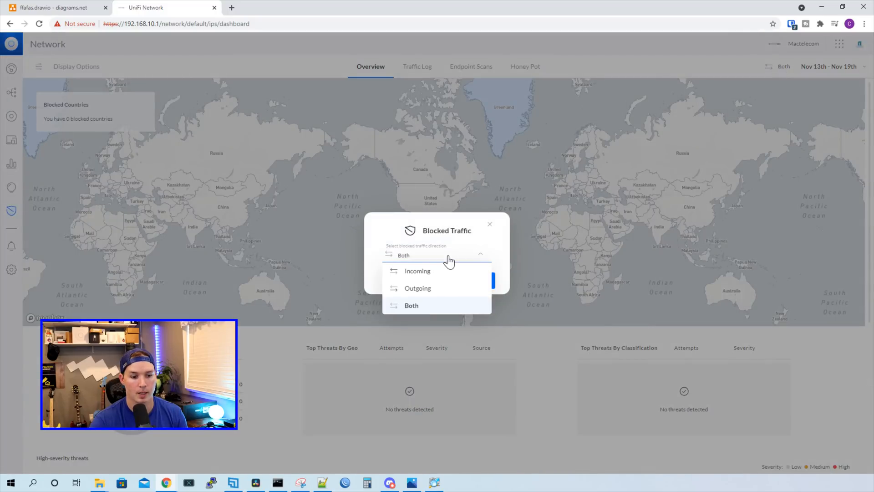
pyautogui.click(489, 224)
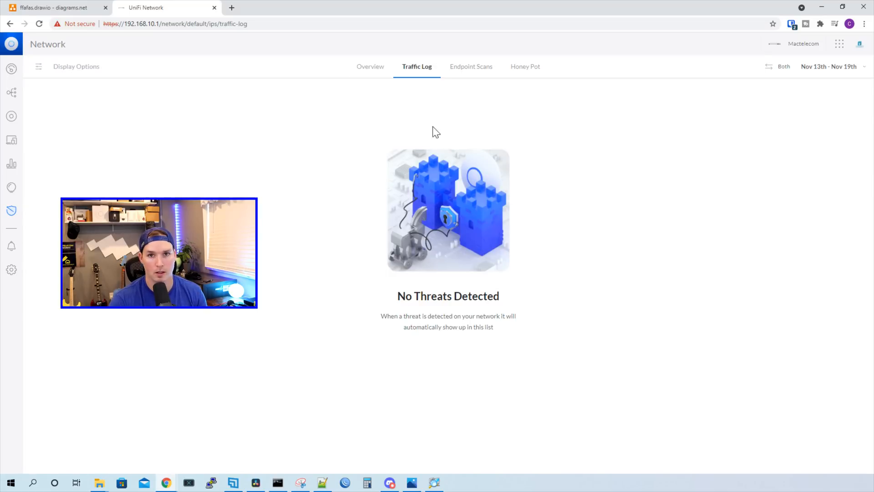
pyautogui.click(460, 73)
pyautogui.click(516, 77)
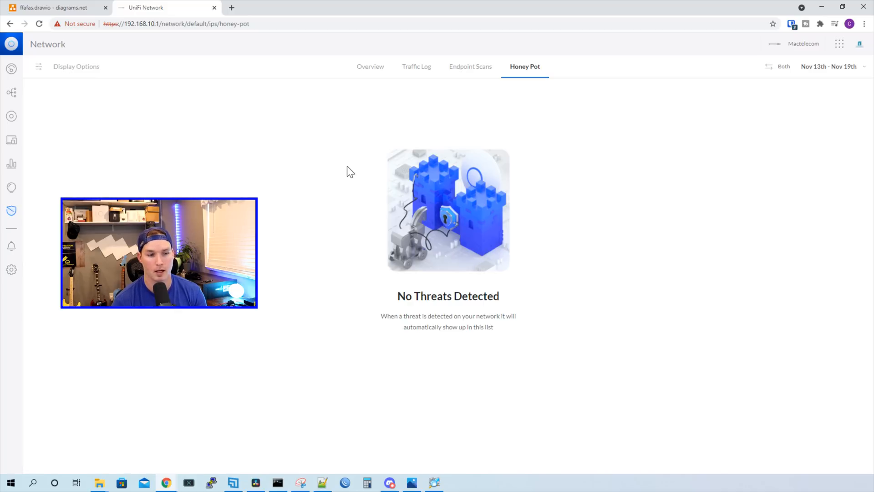
# Open the Garage camera's overview among the client devices and copy its MAC address.
pyautogui.click(15, 142)
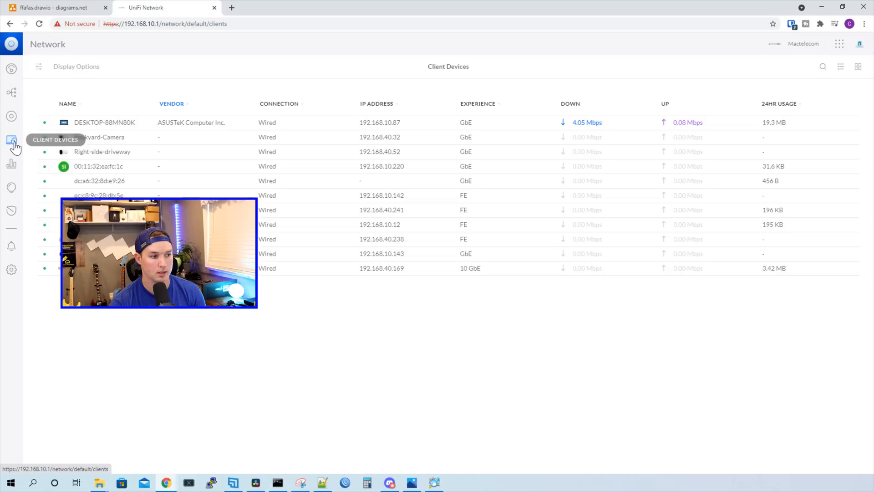
pyautogui.click(91, 210)
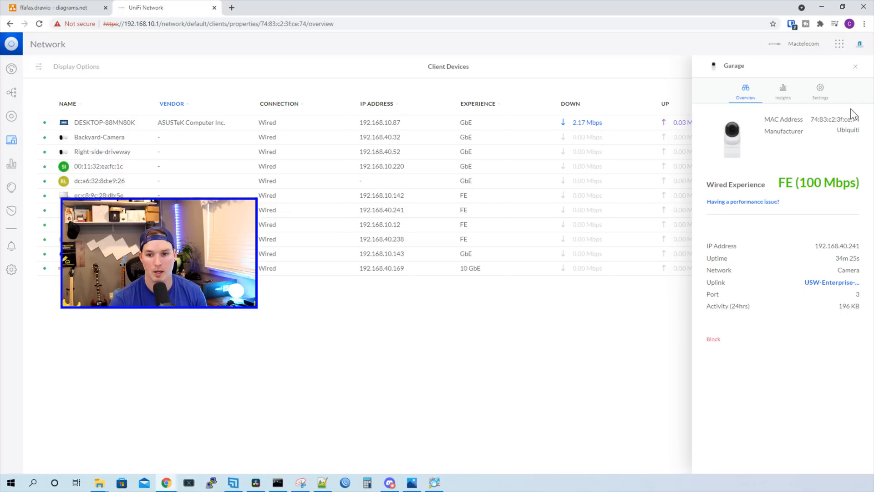
pyautogui.moveTo(860, 119); pyautogui.dragTo(812, 119)
pyautogui.hotkey('ctrl', 'c')
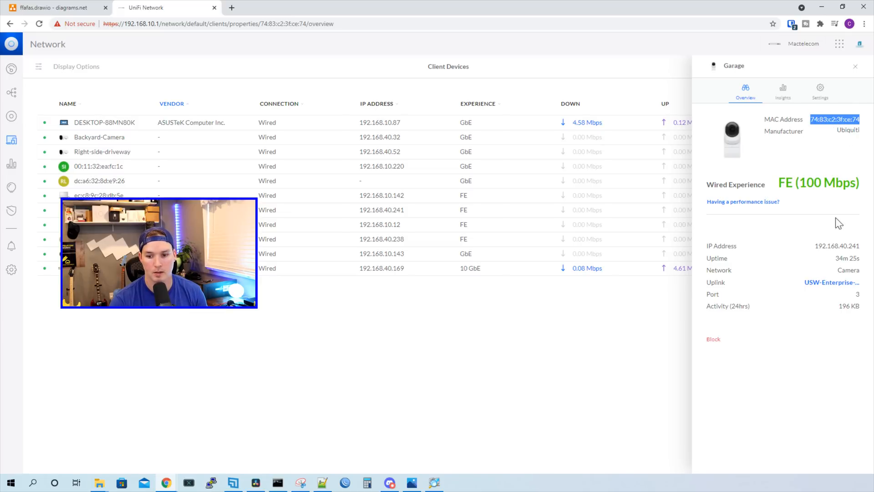
# Add the copied Garage camera MAC address to the MAC ID Filter Allow List of port 3 on USW-Enterprise-24-PoE and apply the changes.
pyautogui.click(834, 283)
pyautogui.click(819, 91)
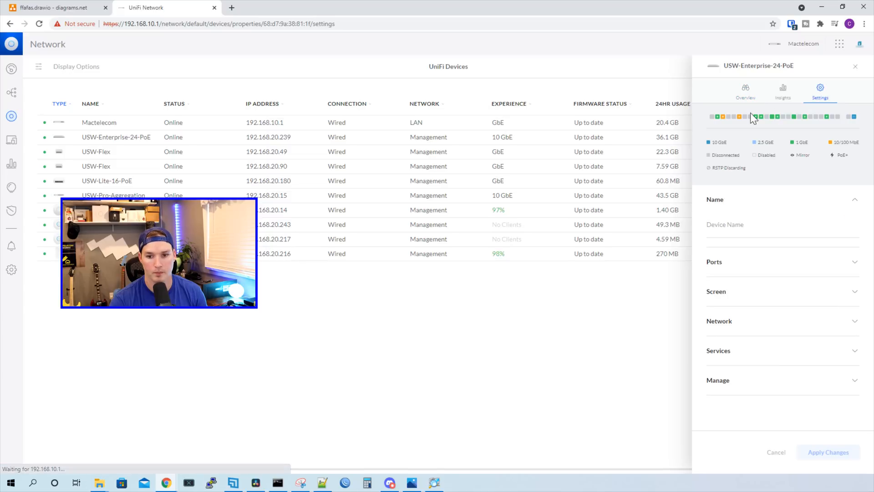
pyautogui.click(724, 117)
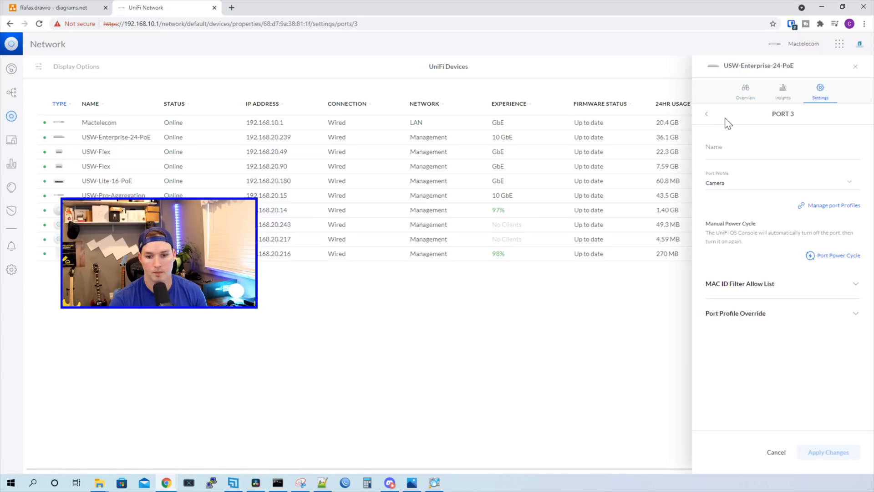
pyautogui.click(771, 292)
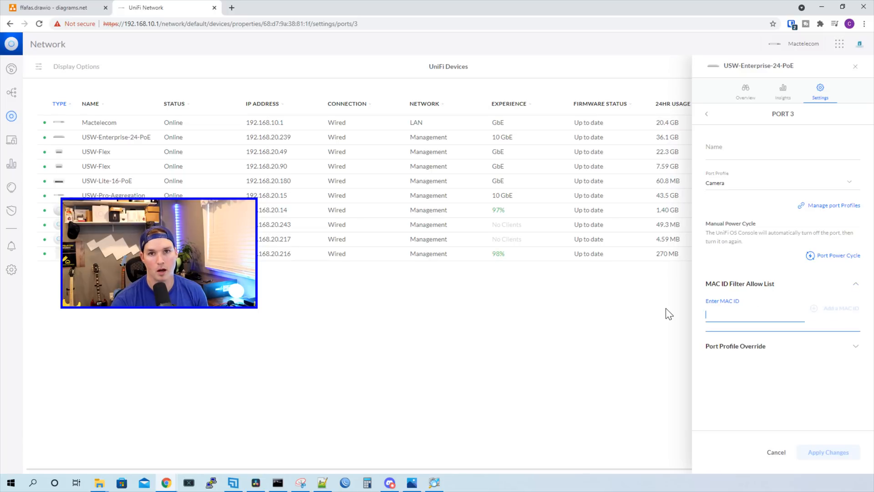
pyautogui.hotkey('ctrl', 'v')
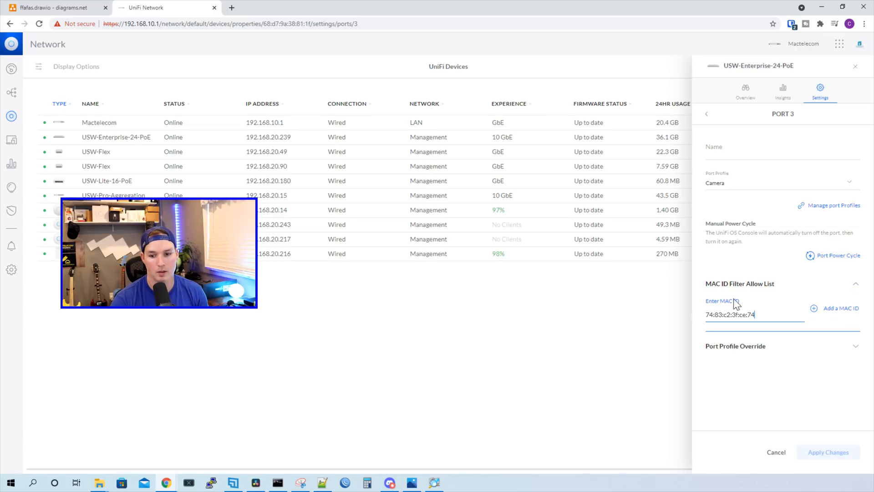
pyautogui.click(836, 314)
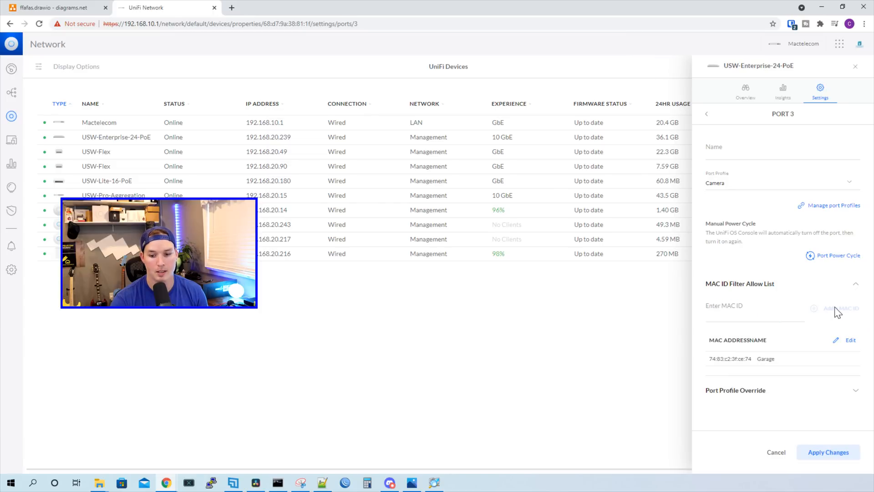
pyautogui.click(829, 453)
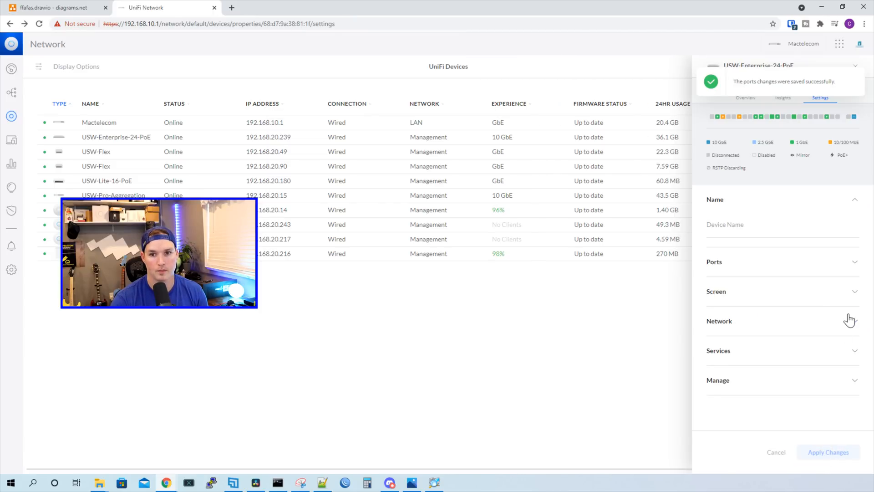